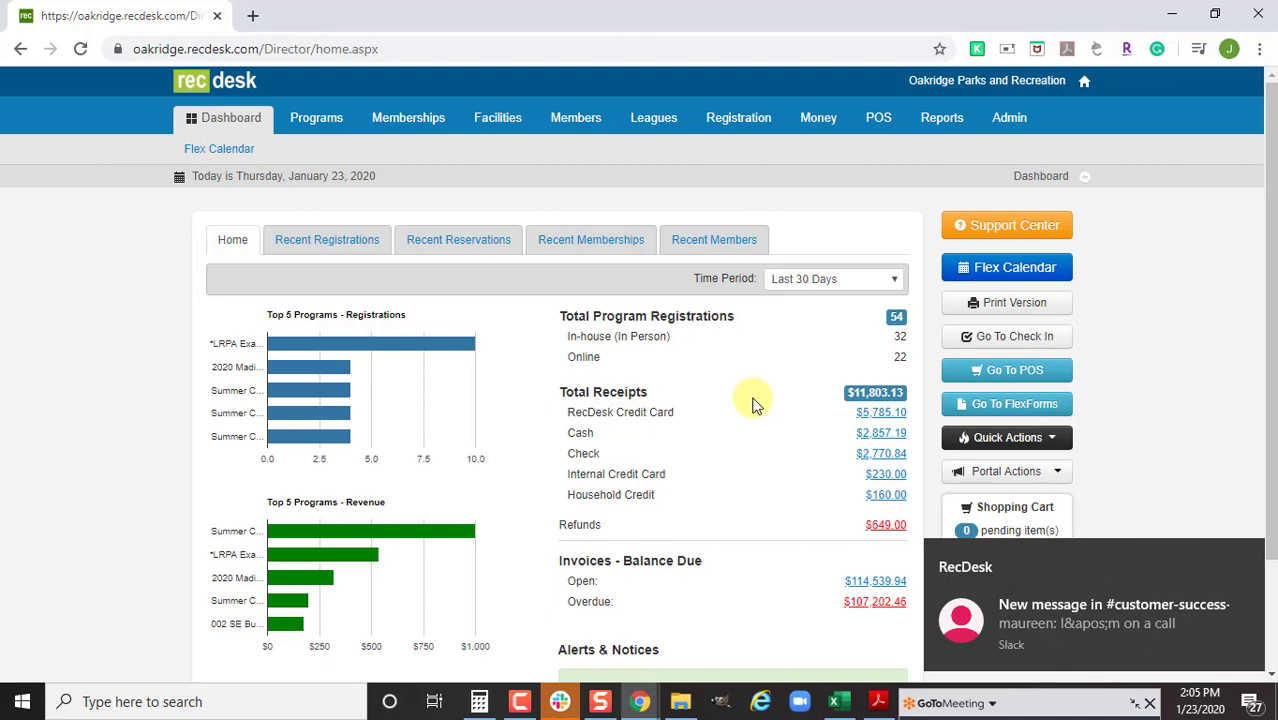
Go to Money > Payment Plan Templates and open Annual-12 Monthly Installments for editing
click(822, 131)
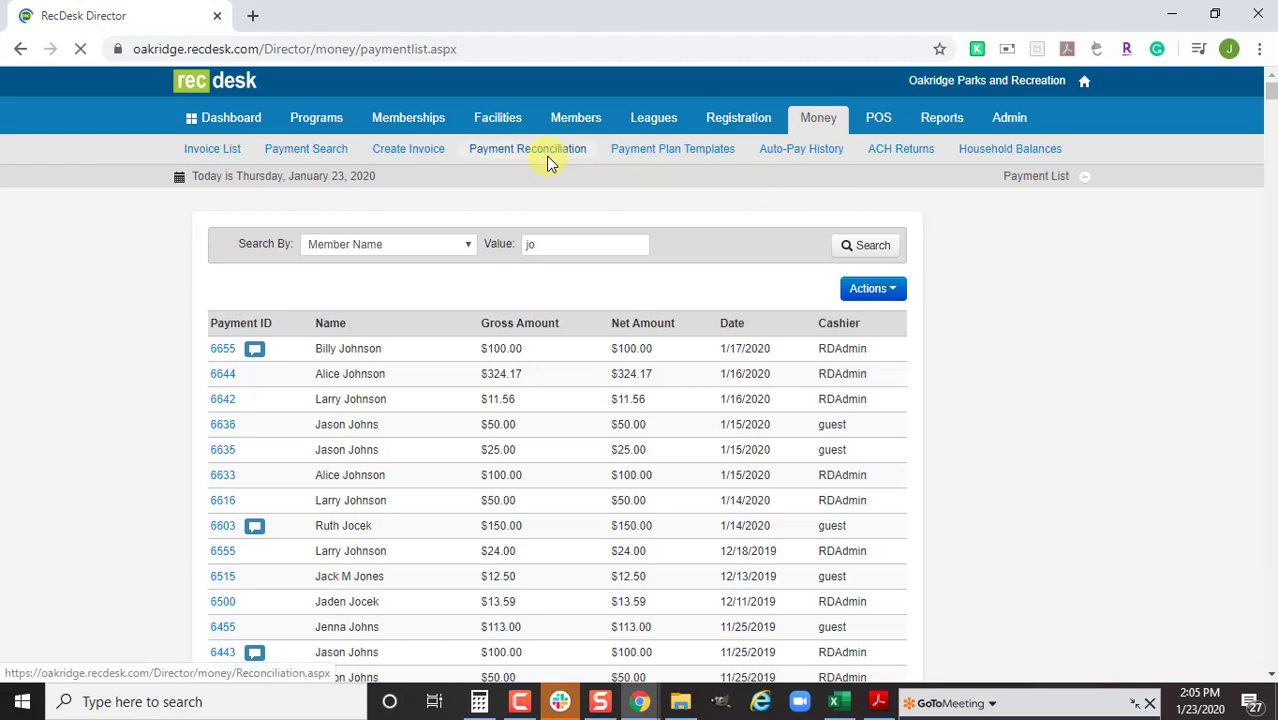
click(645, 158)
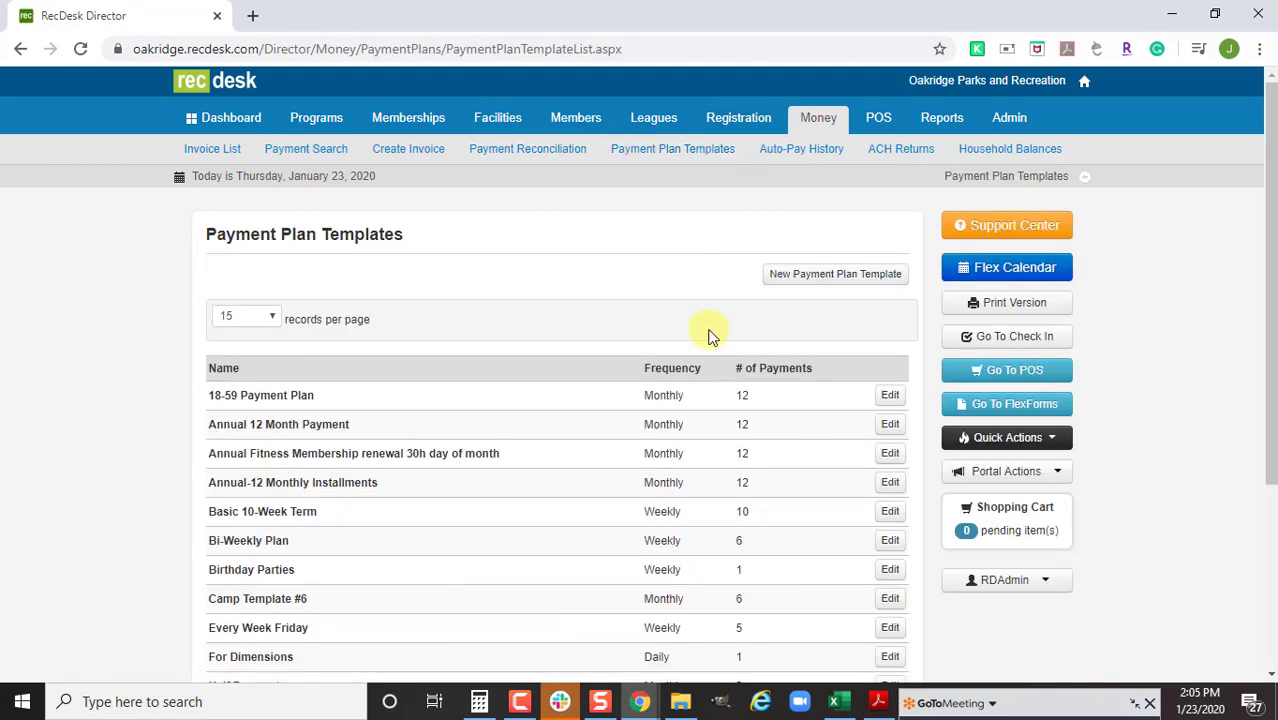
scroll(707, 334, down, 2)
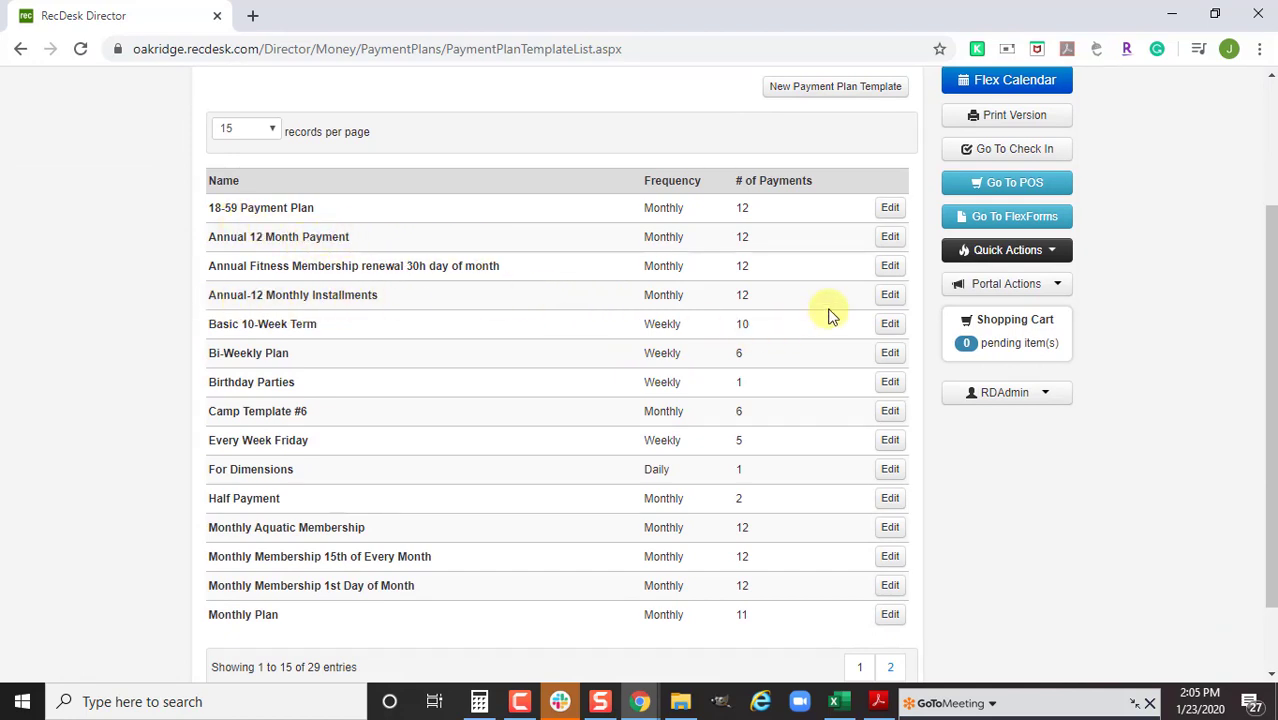
click(890, 294)
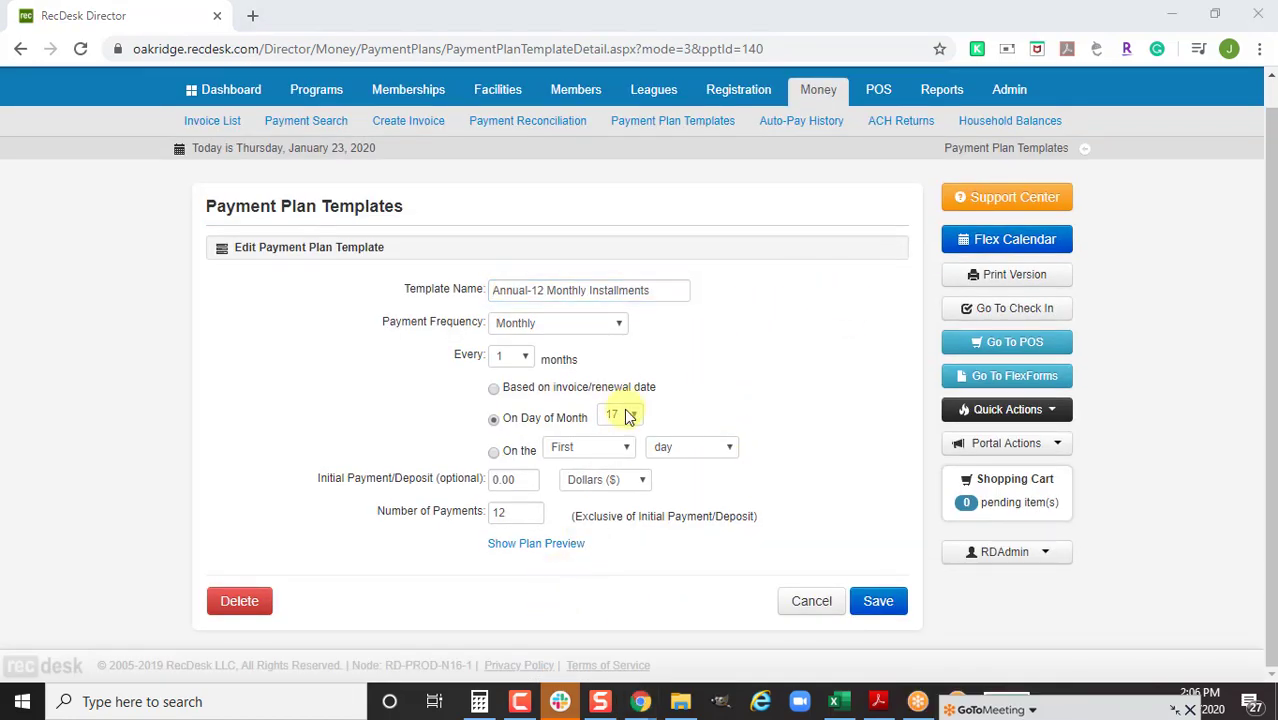
Keep Monthly every 1 month, switch from the 17th to 'Based on invoice/renewal date', and save
click(526, 360)
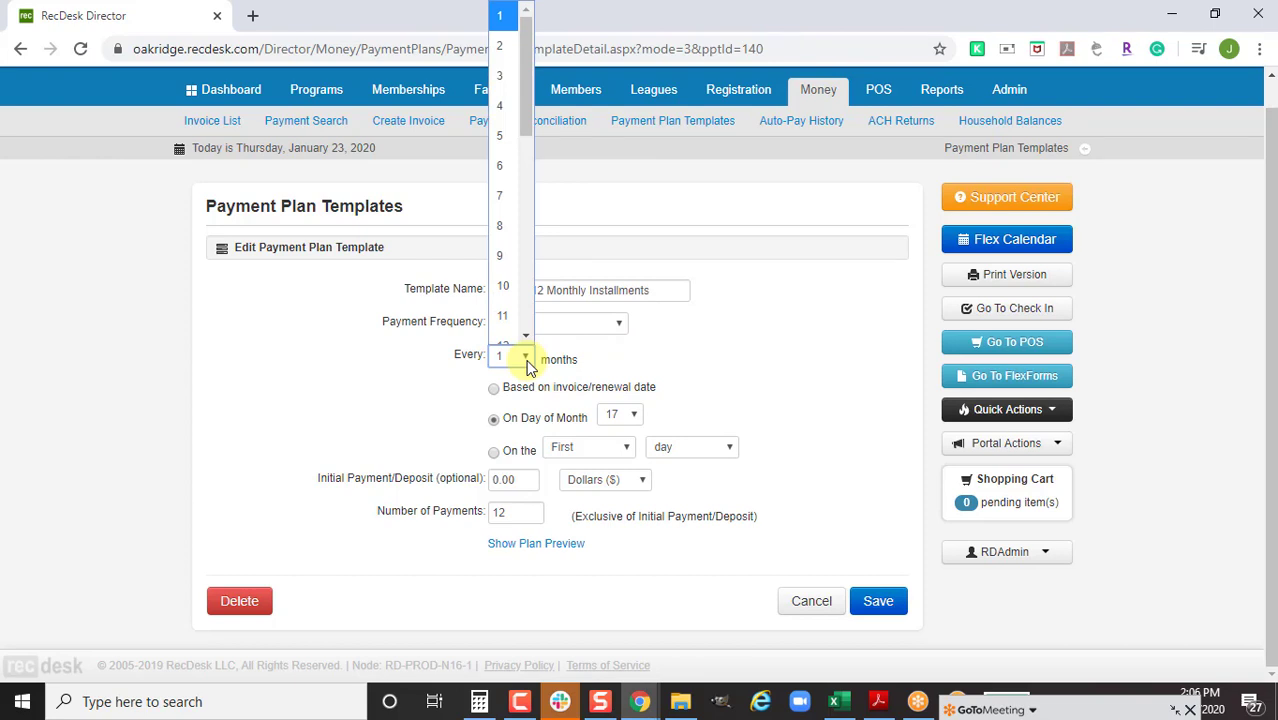
scroll(526, 306, down, 6)
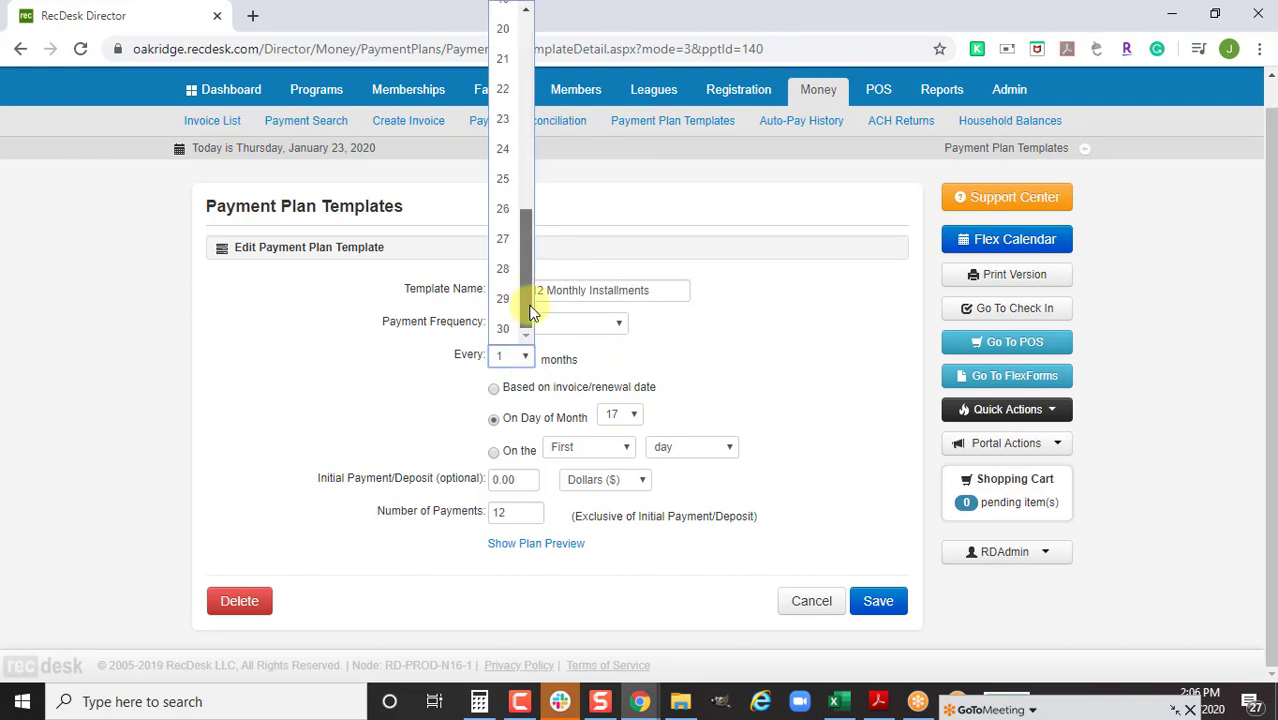
click(581, 366)
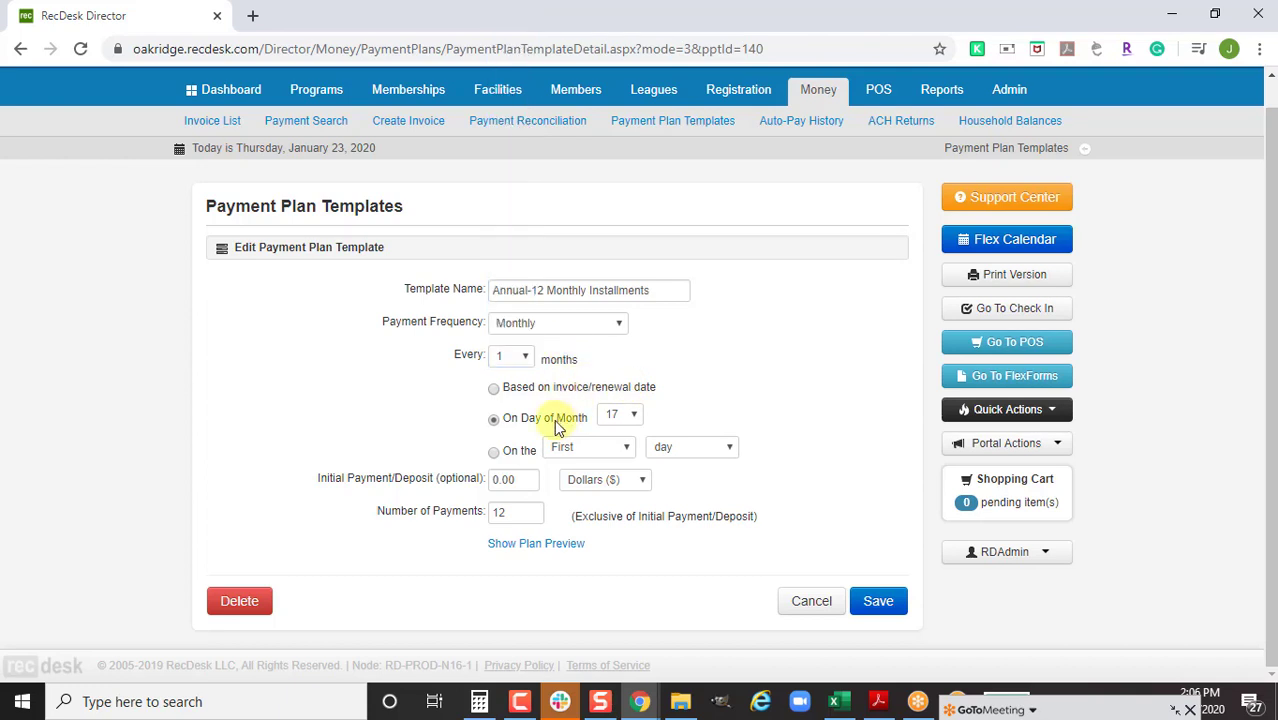
click(588, 323)
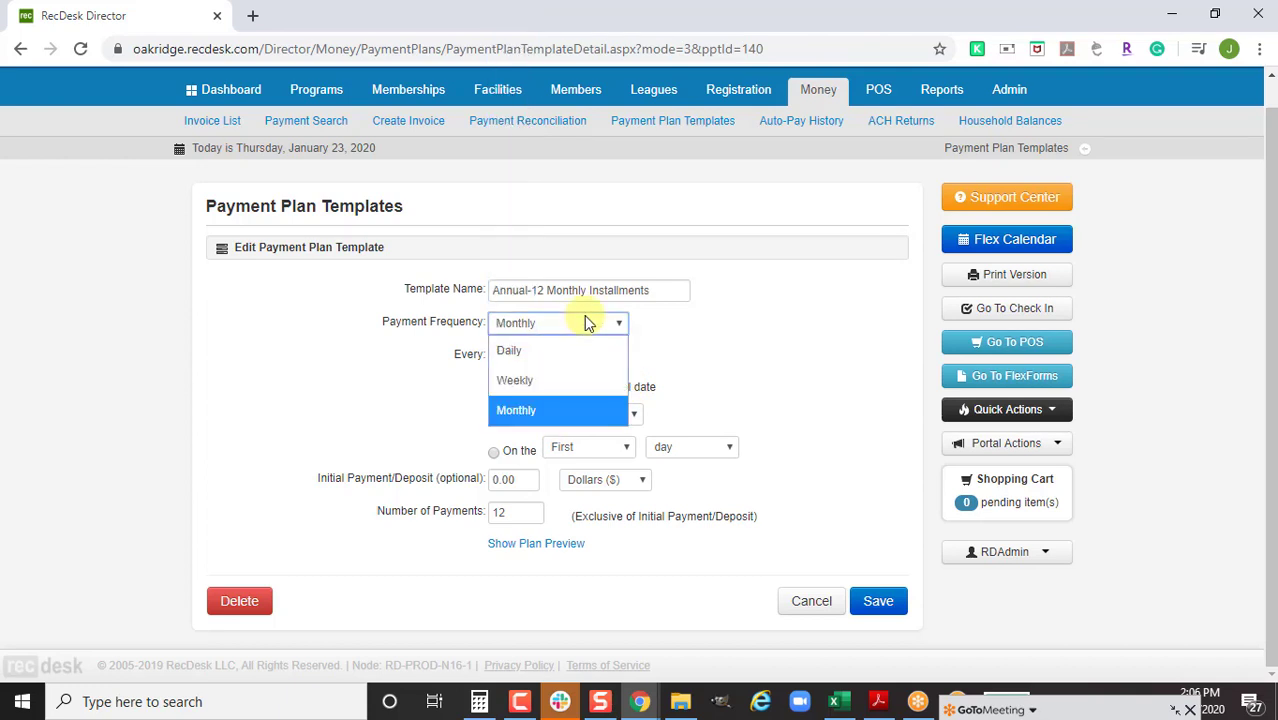
click(700, 345)
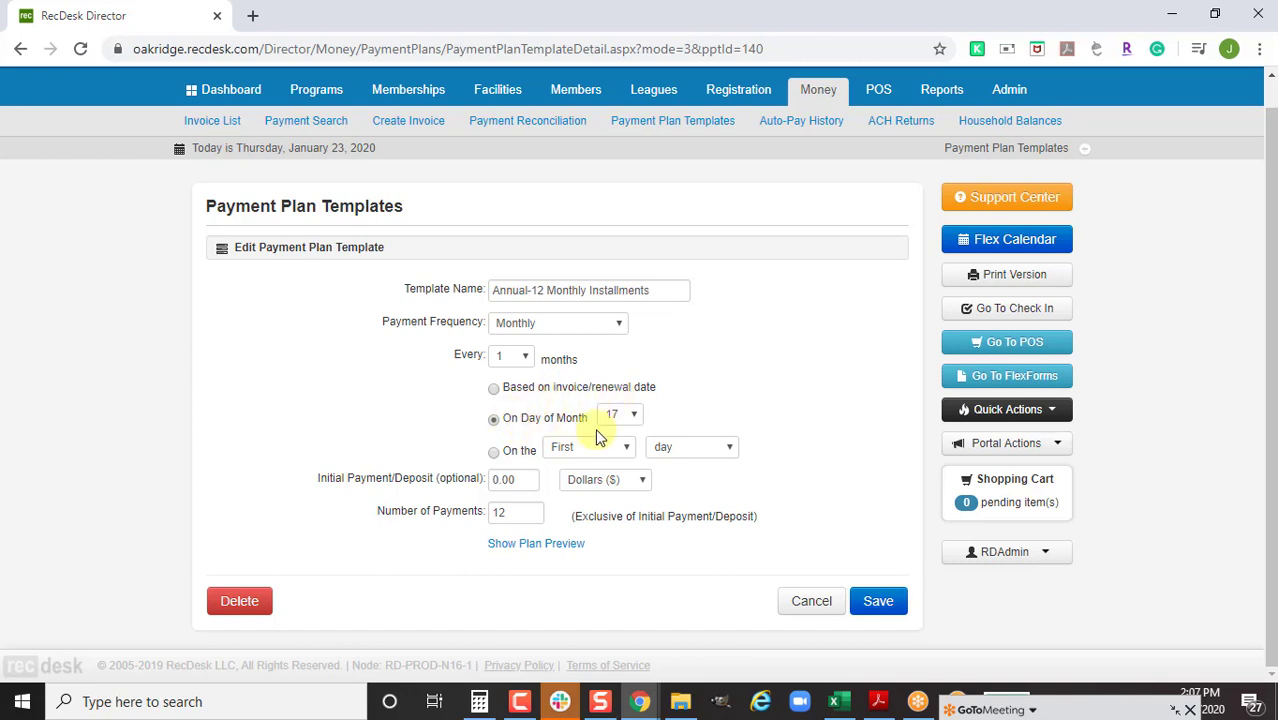
click(630, 416)
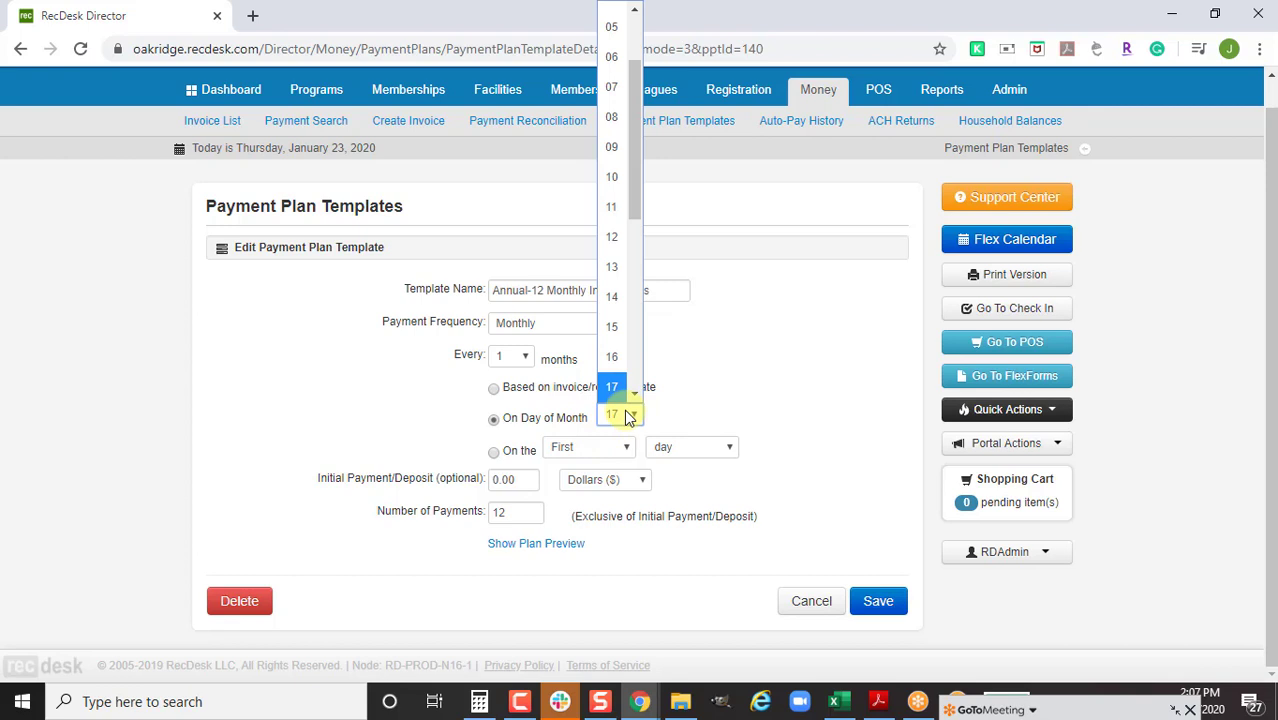
click(630, 416)
click(548, 447)
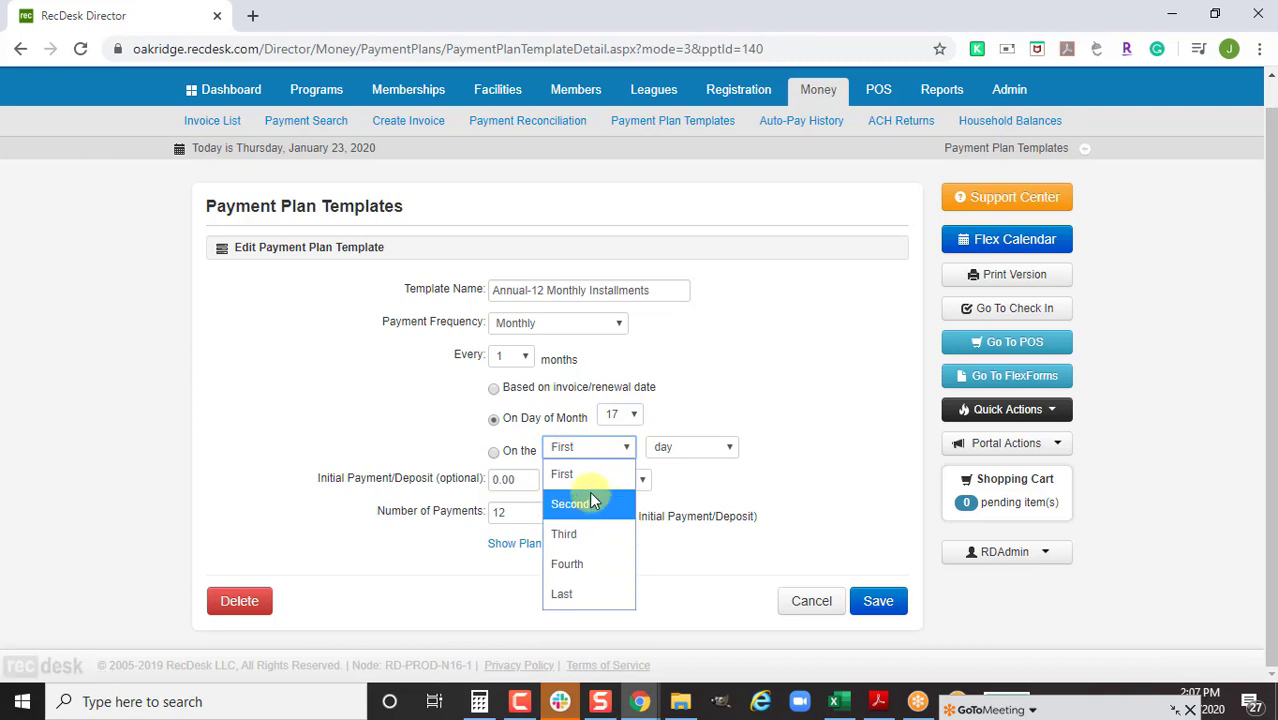
click(712, 450)
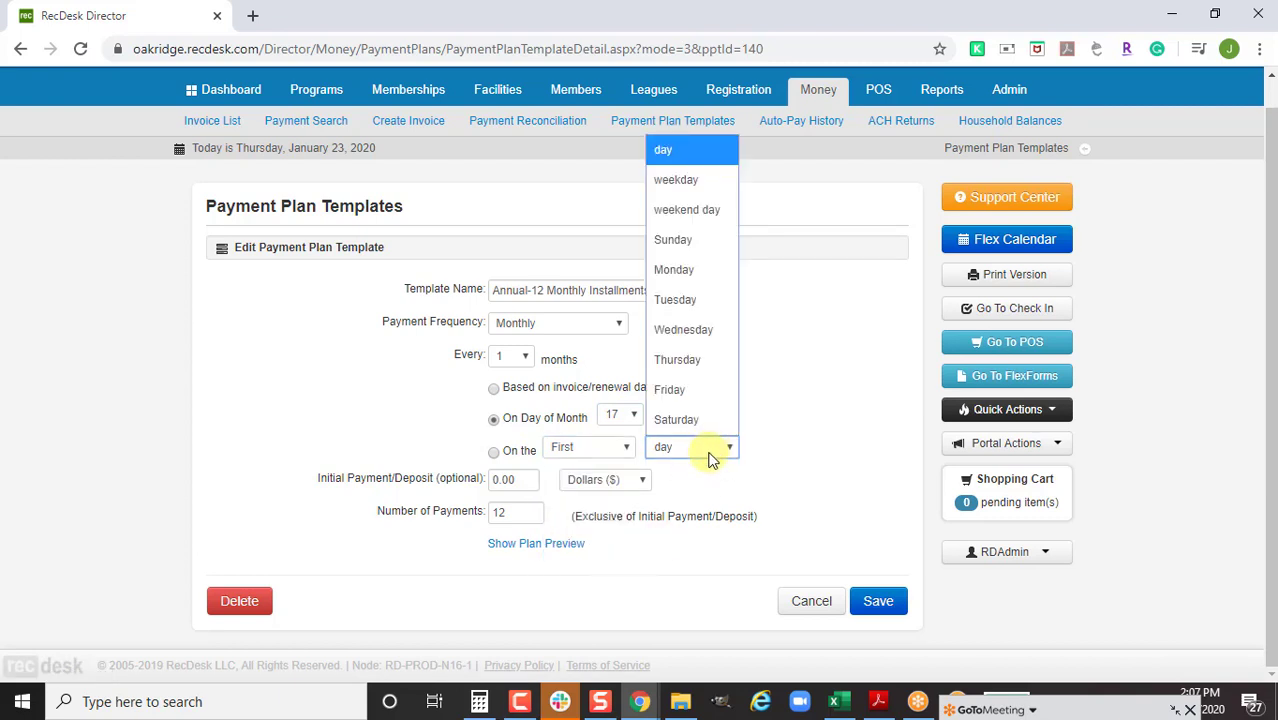
click(680, 522)
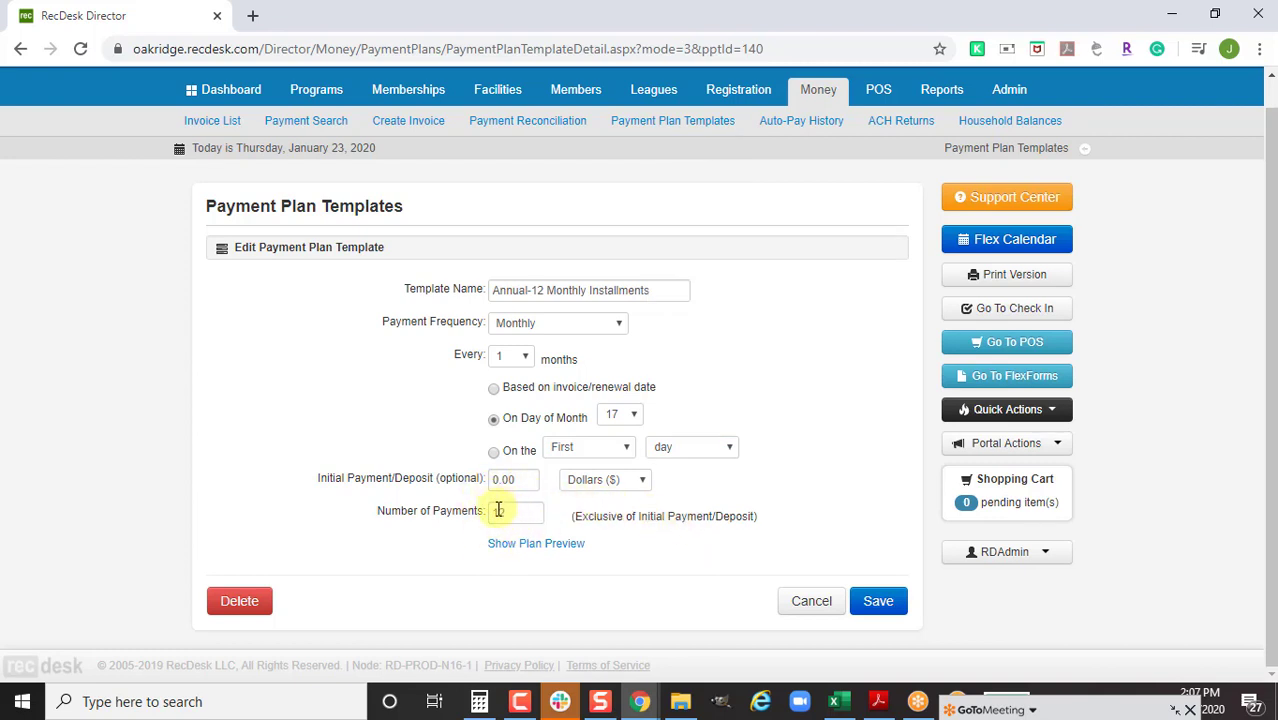
click(530, 390)
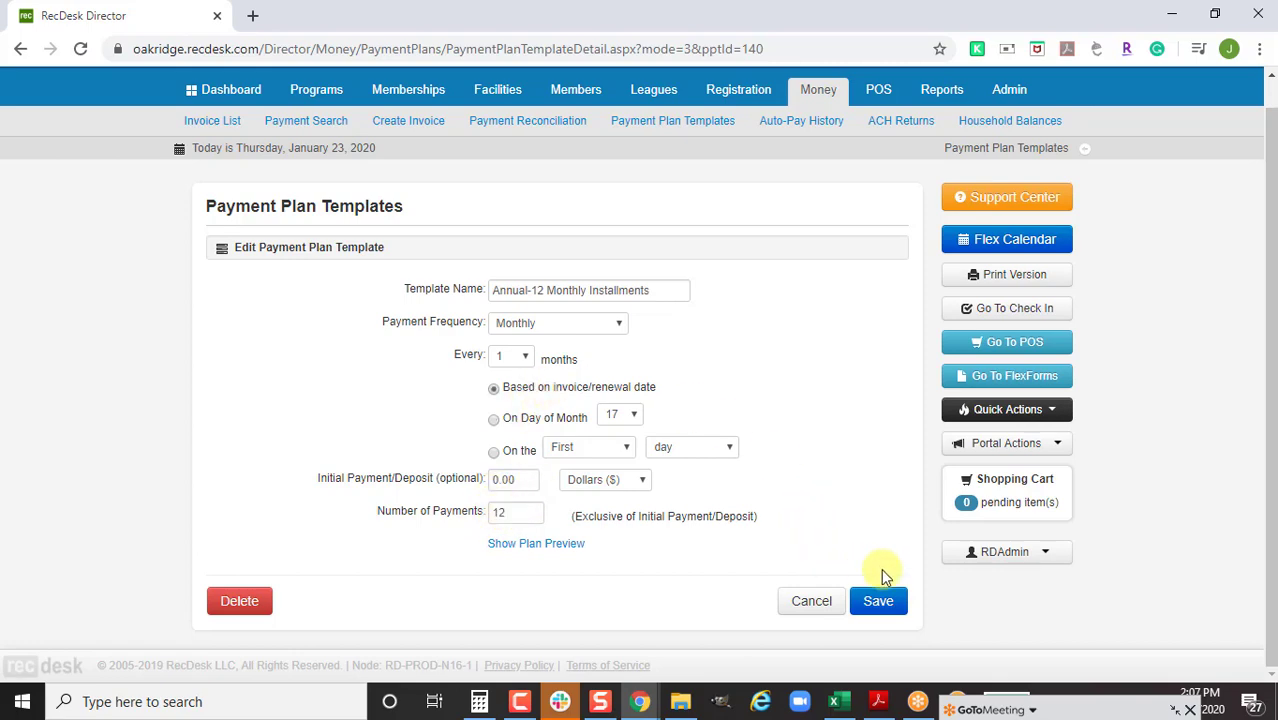
click(880, 603)
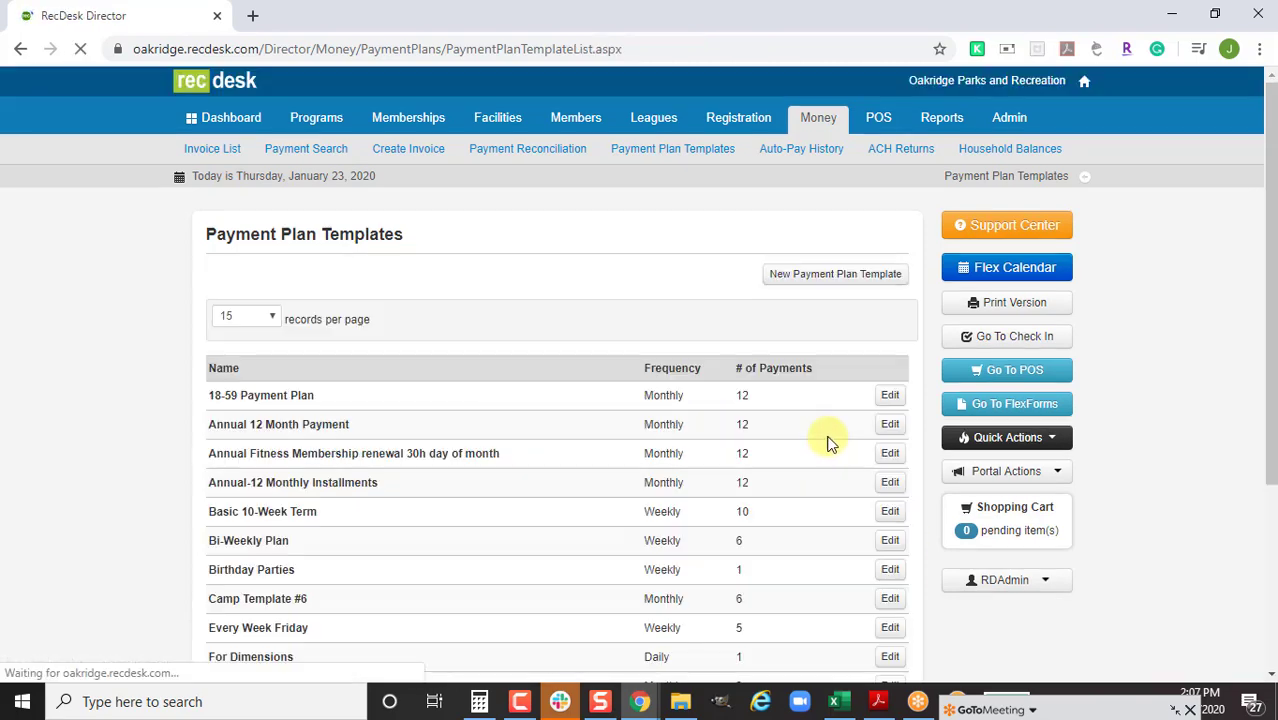
scroll(756, 456, up, 2)
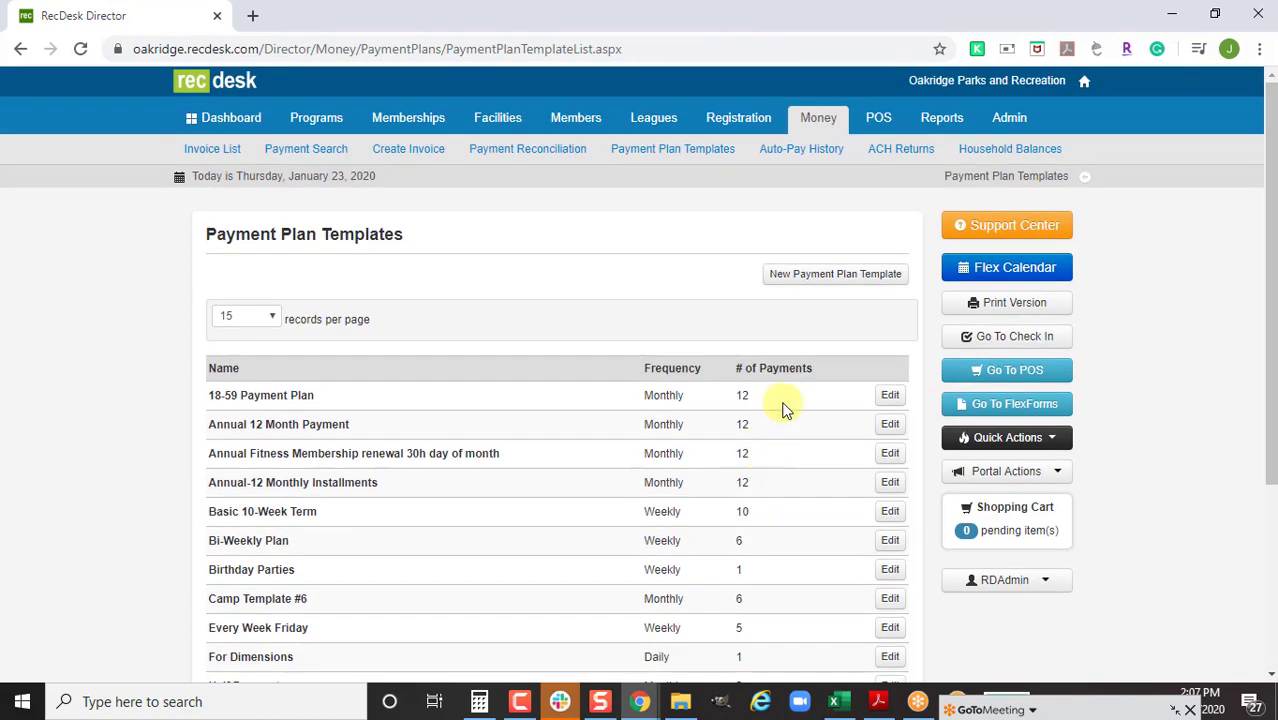
click(828, 276)
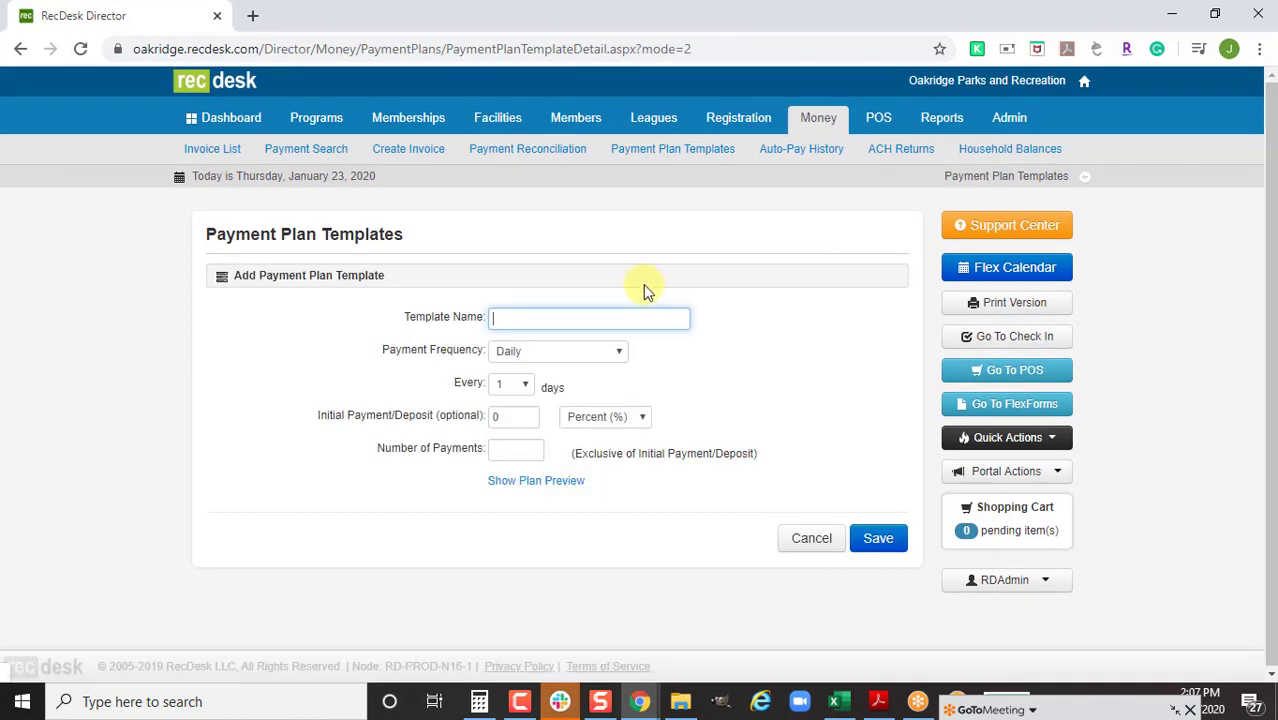
text(Summe)
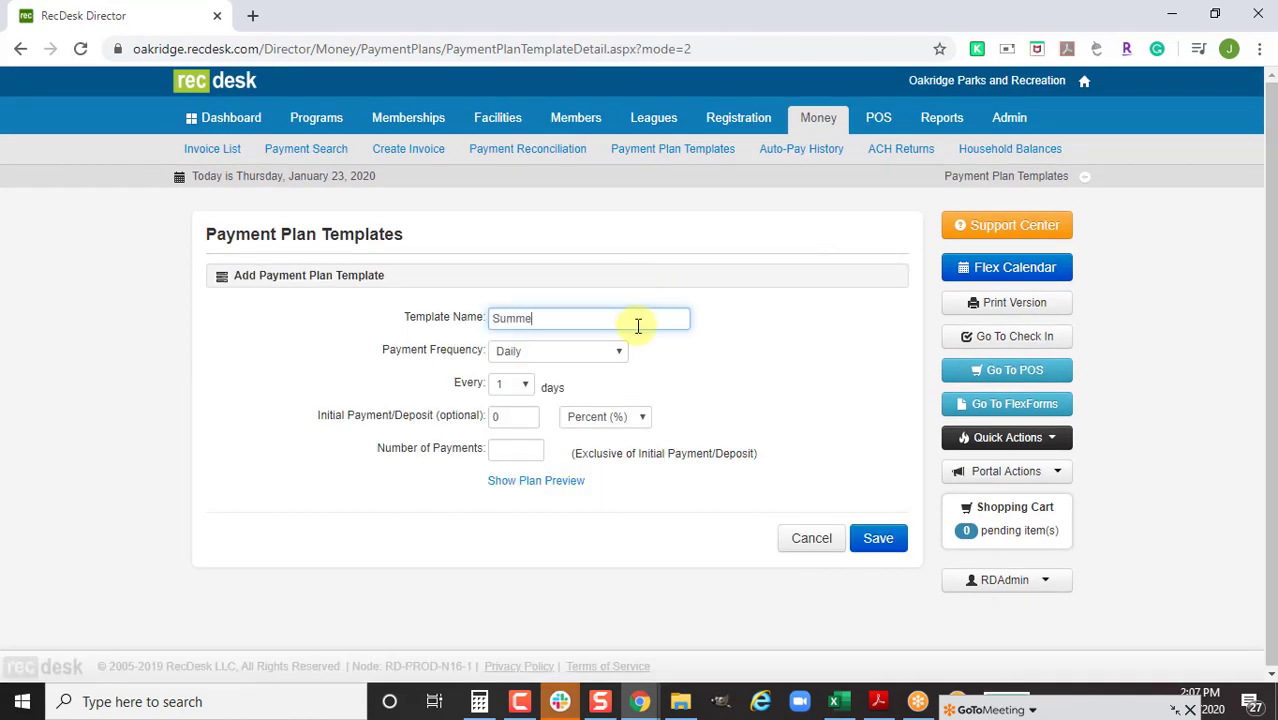
text(r Camp)
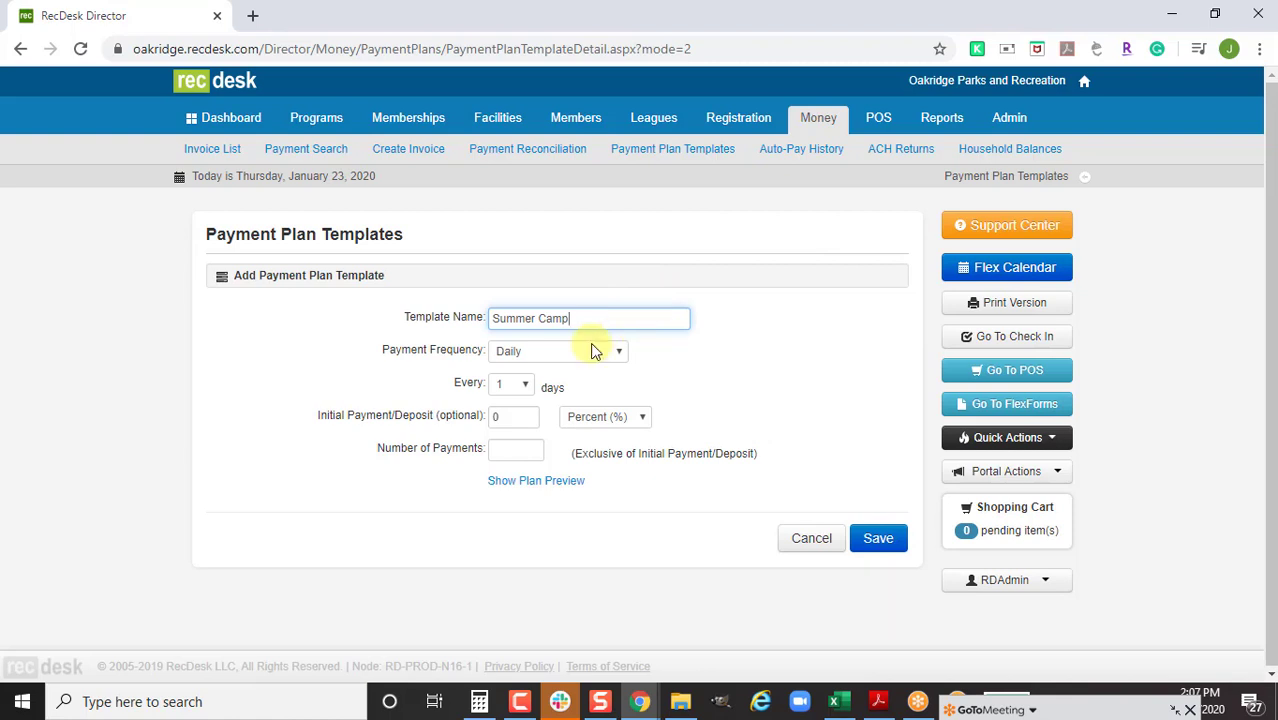
click(592, 350)
click(584, 406)
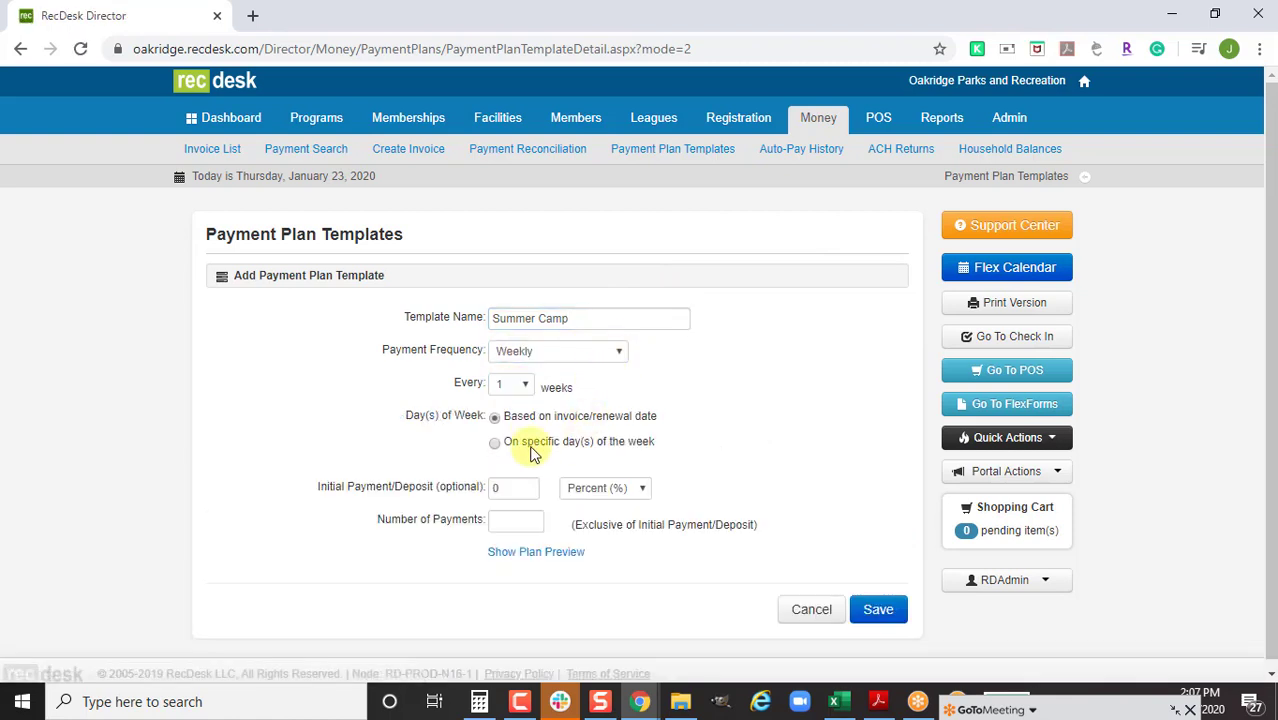
click(531, 443)
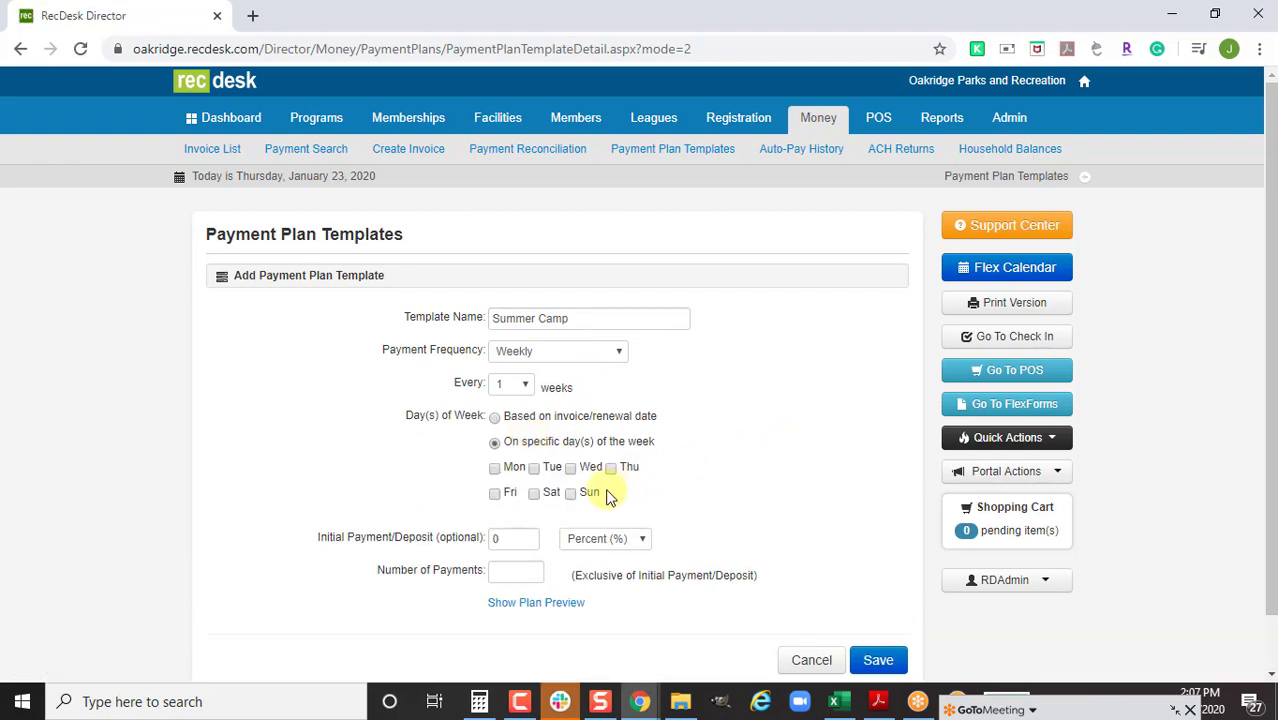
click(571, 493)
scroll(820, 440, down, 1)
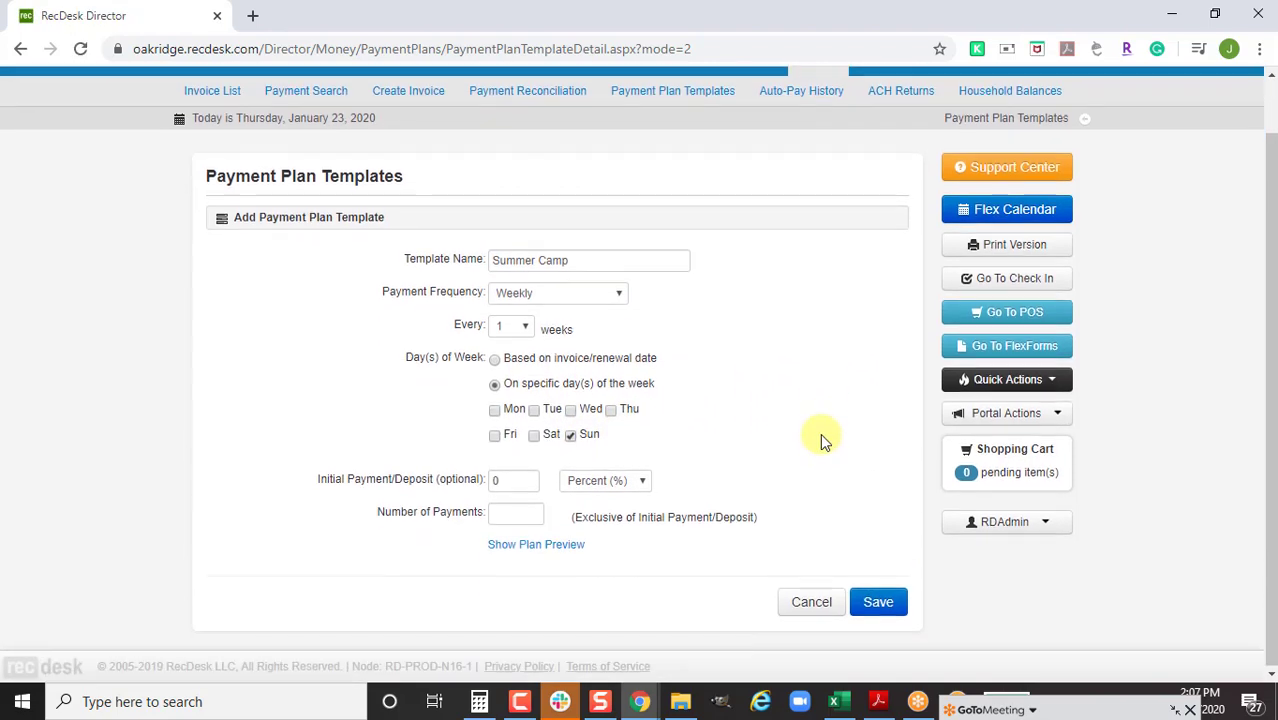
click(530, 512)
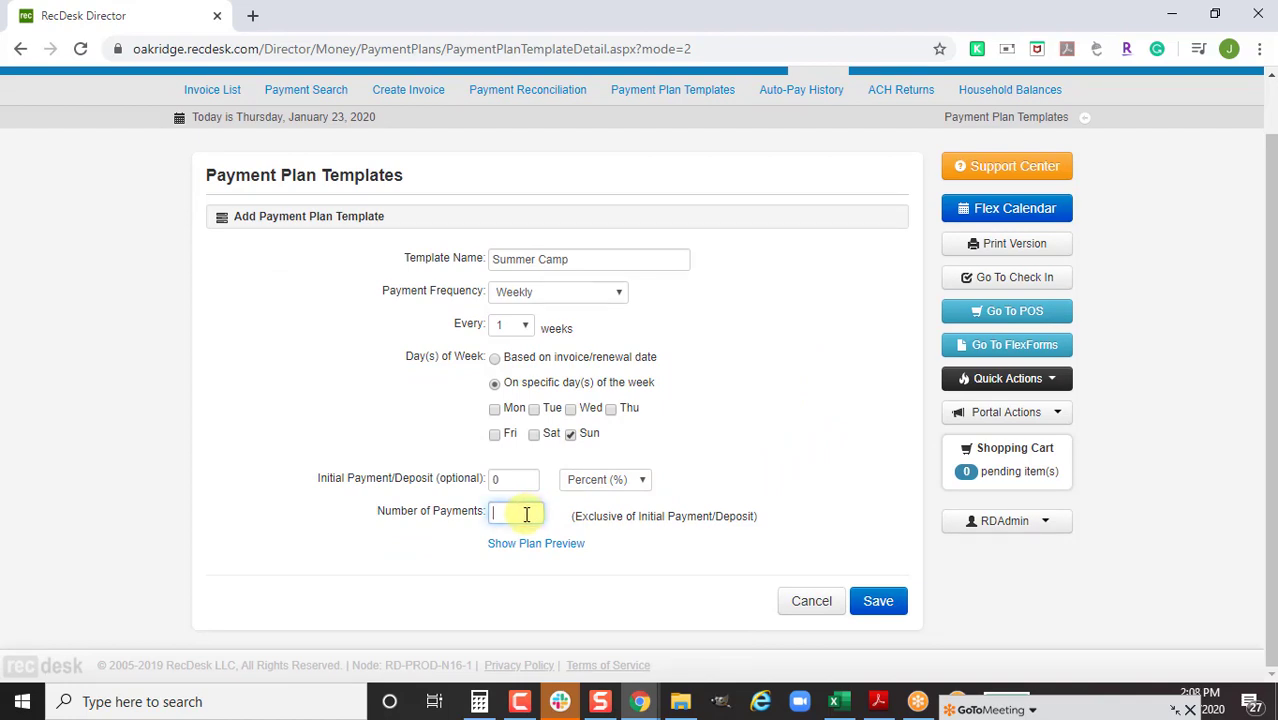
text(5)
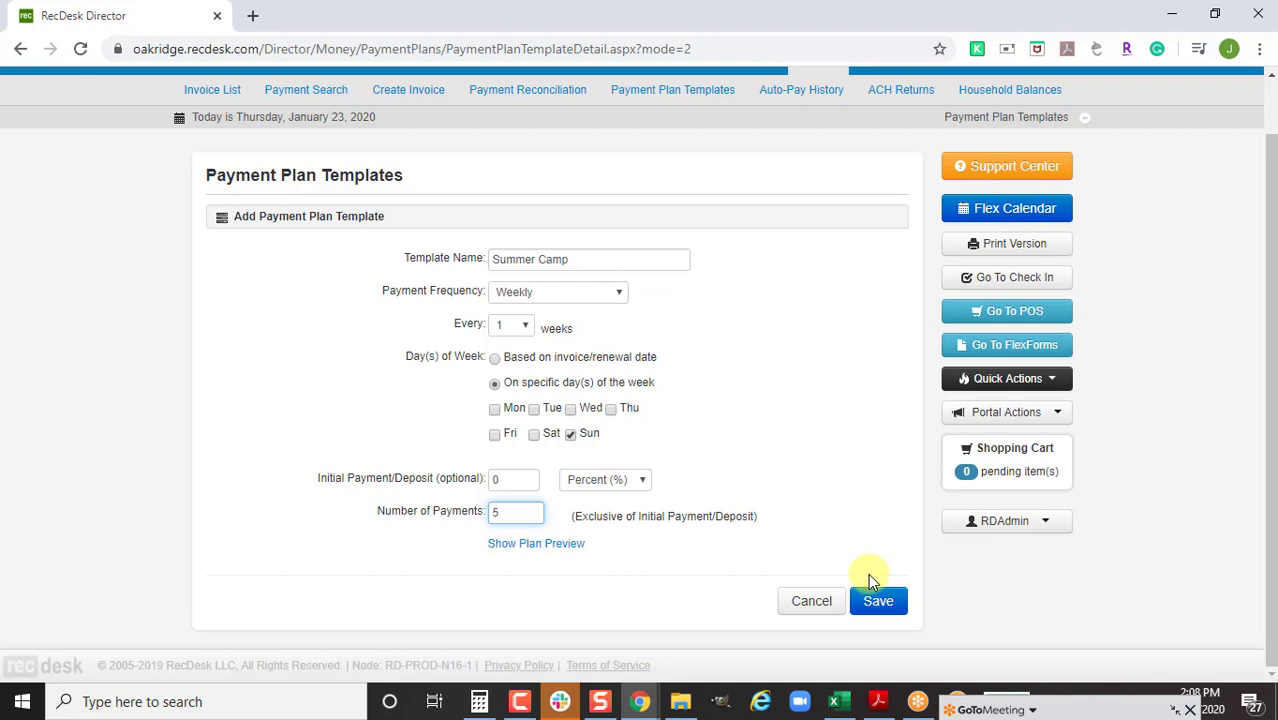
click(880, 600)
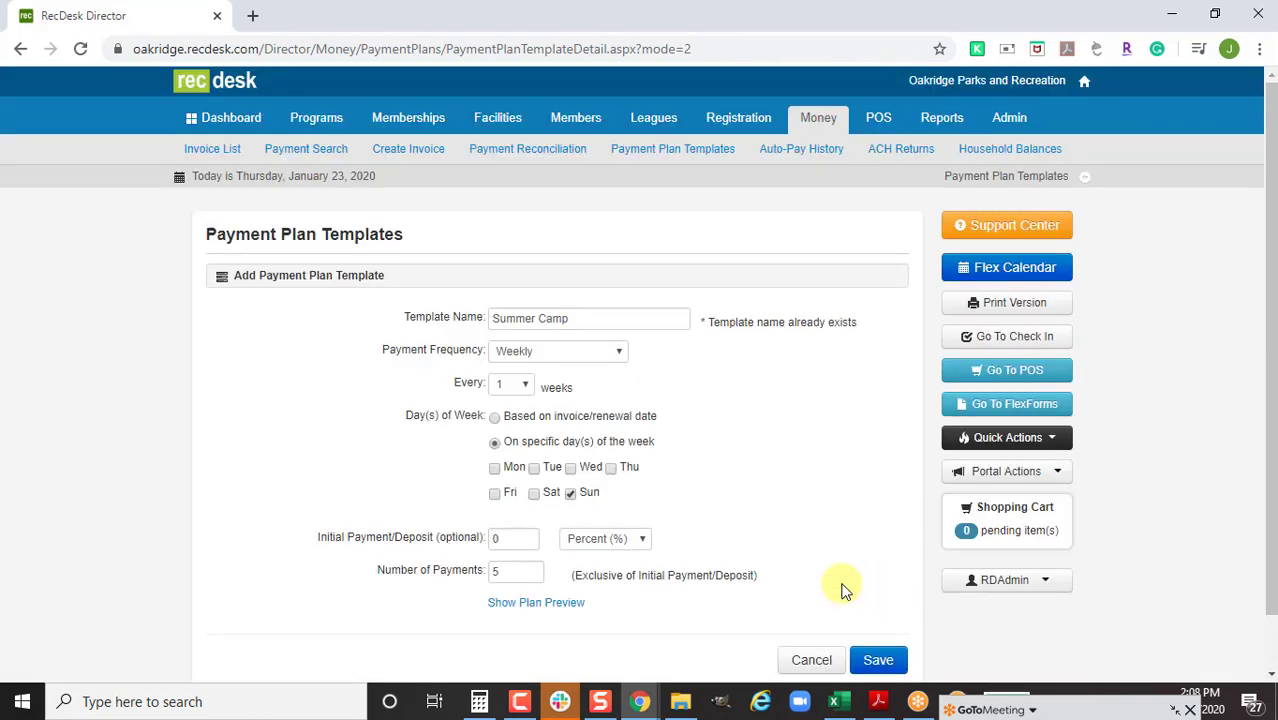
click(609, 311)
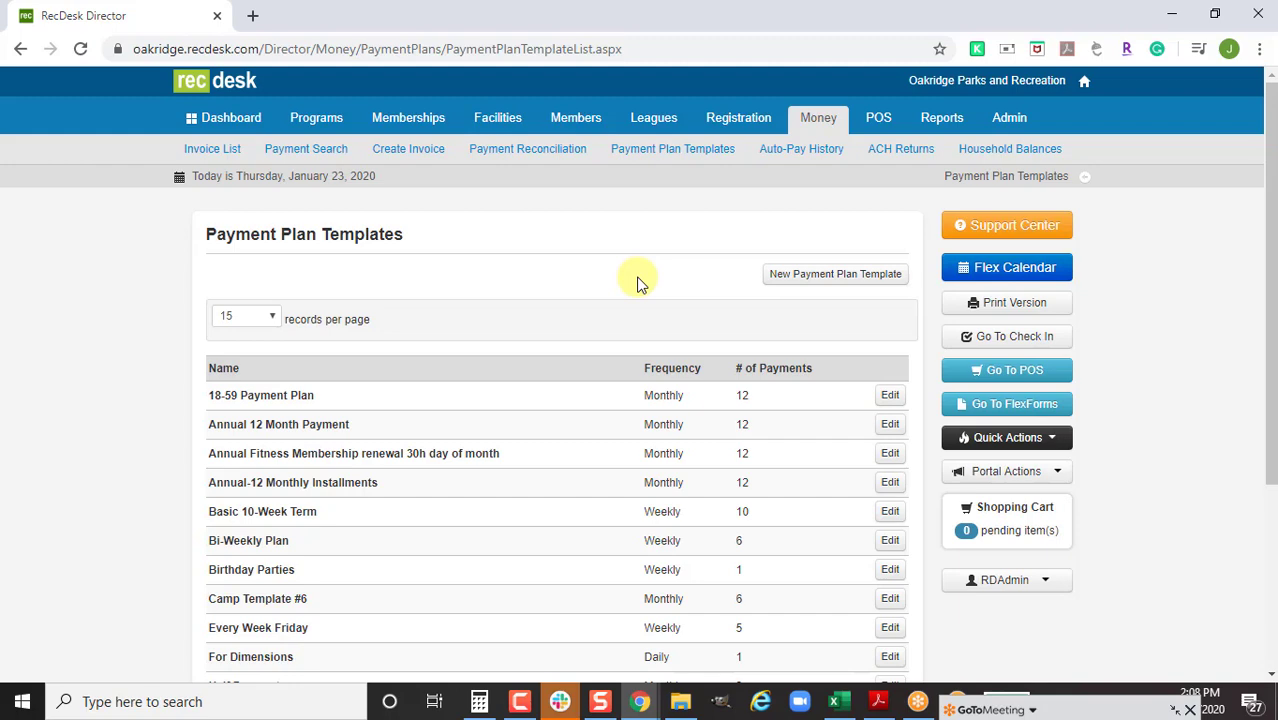
From Membership Types, open the first $400.00 family member in the 1 Year Membership list
click(426, 122)
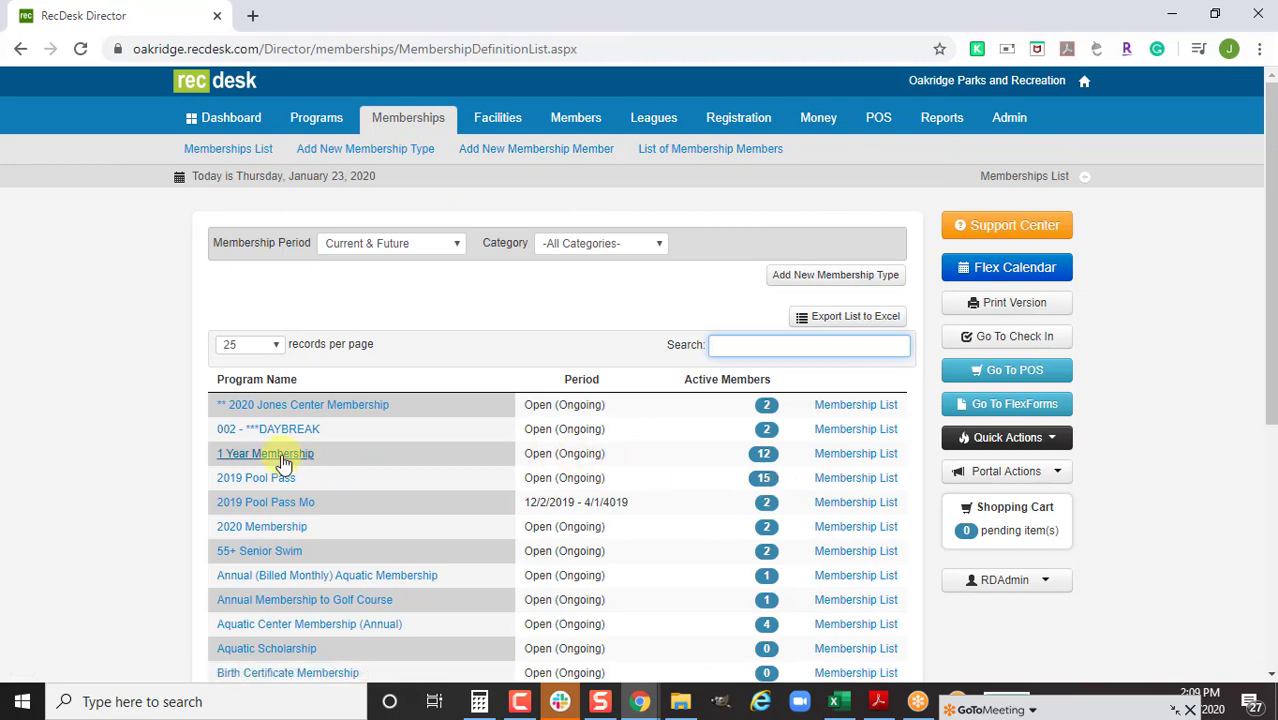
click(280, 456)
scroll(695, 547, down, 2)
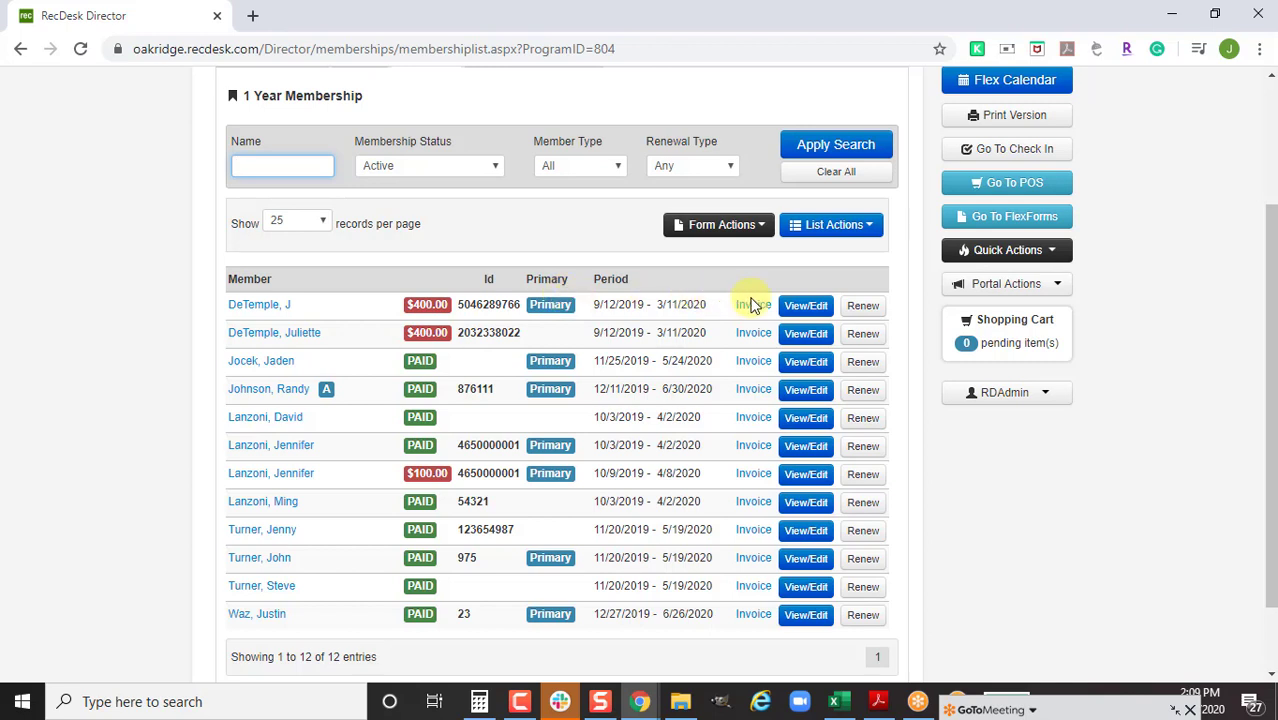
click(812, 308)
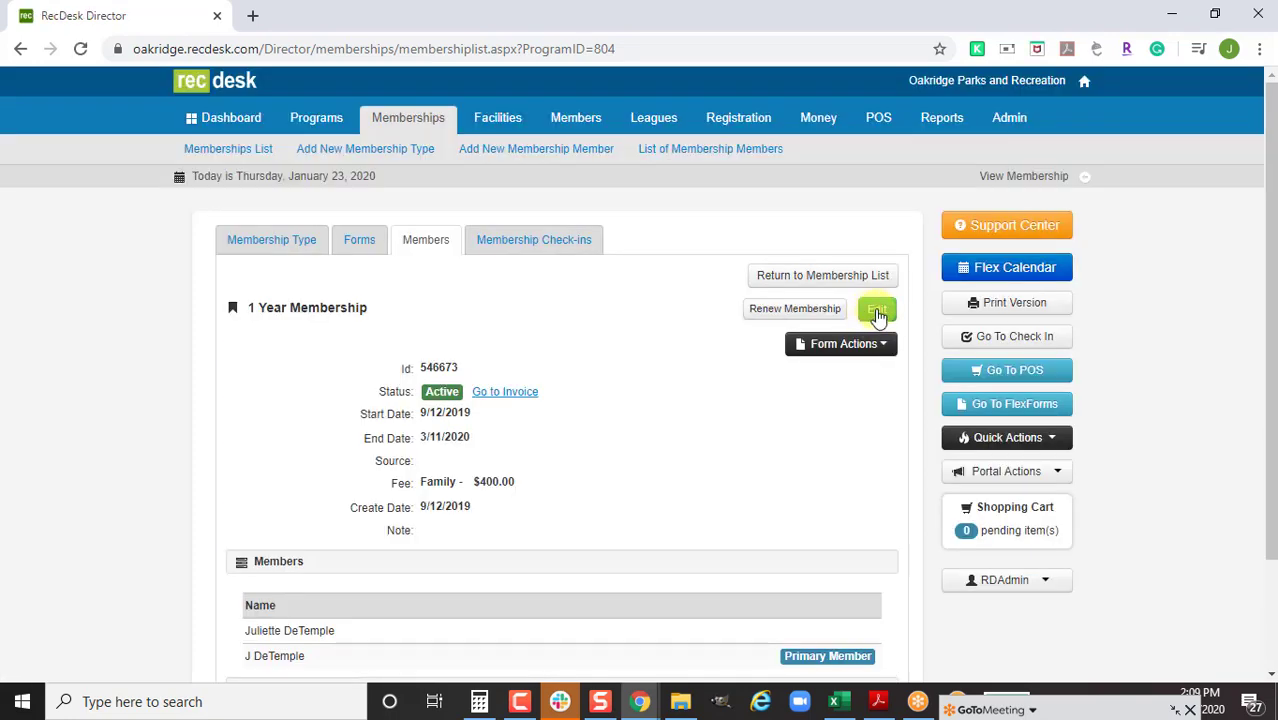
Tick Auto Renew with 0 days in advance and choose the Annual-12 Monthly Installments template
click(877, 311)
scroll(800, 460, down, 3)
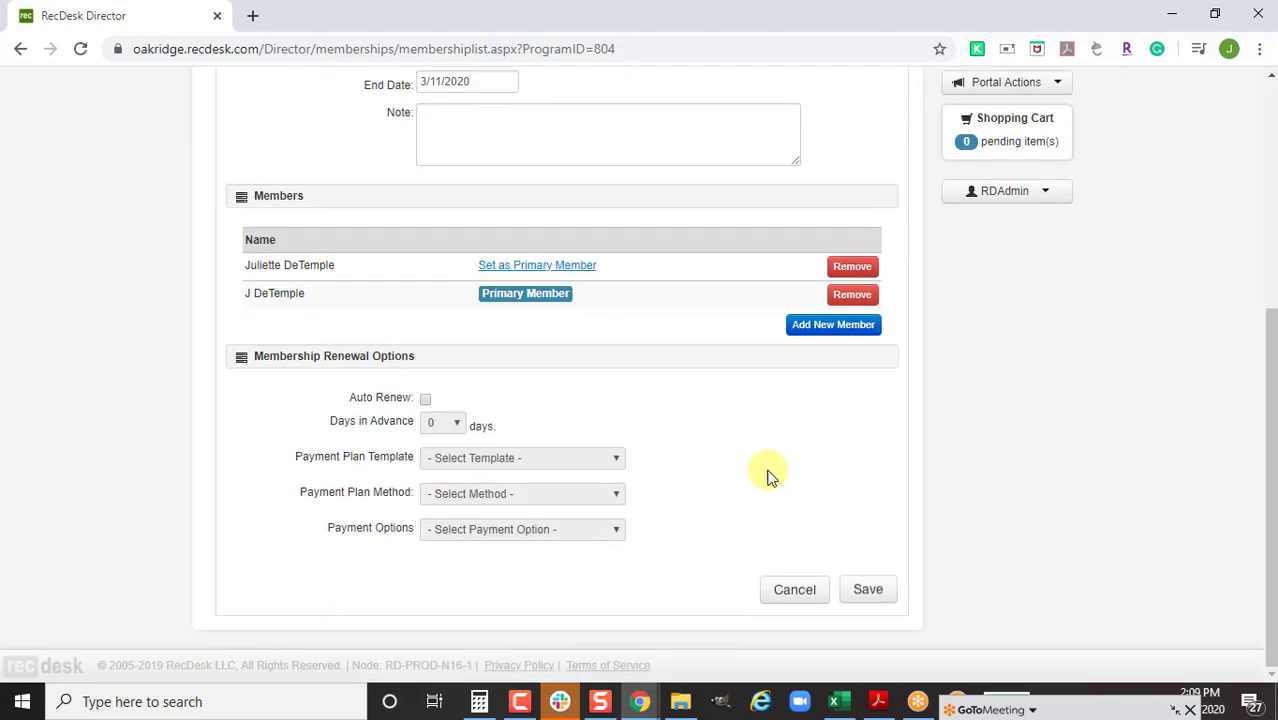
click(425, 398)
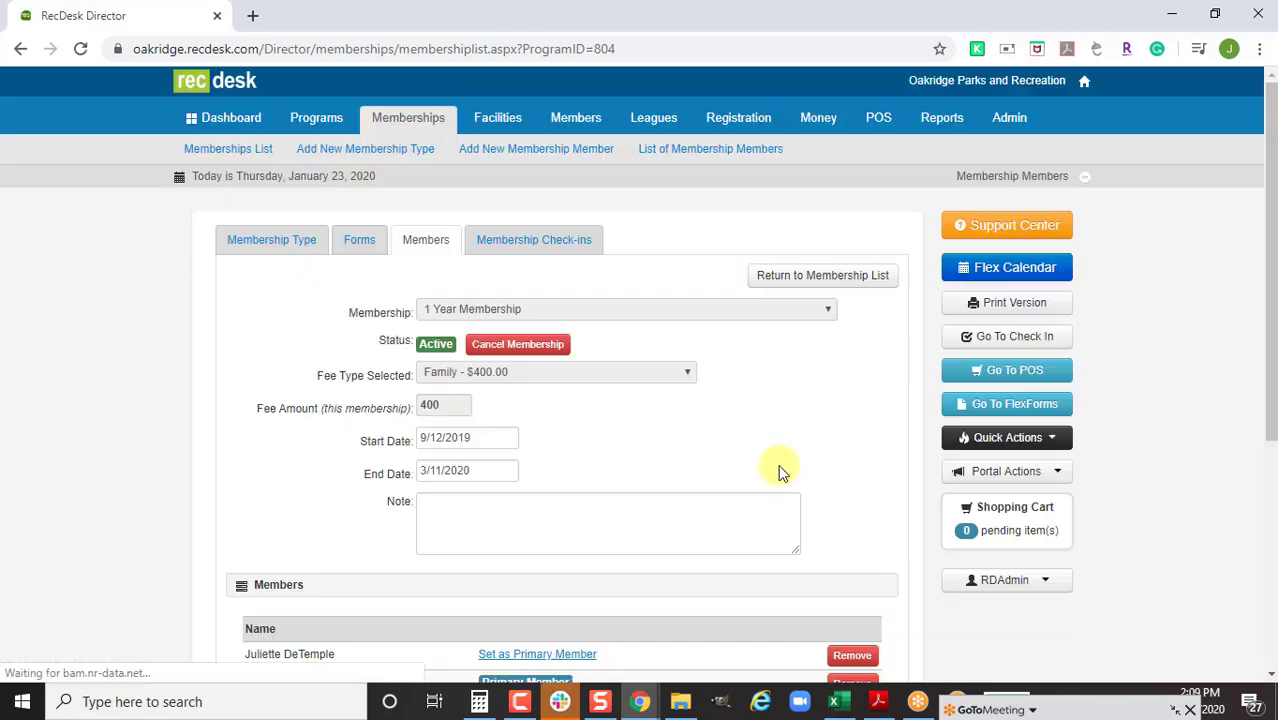
scroll(770, 475, down, 4)
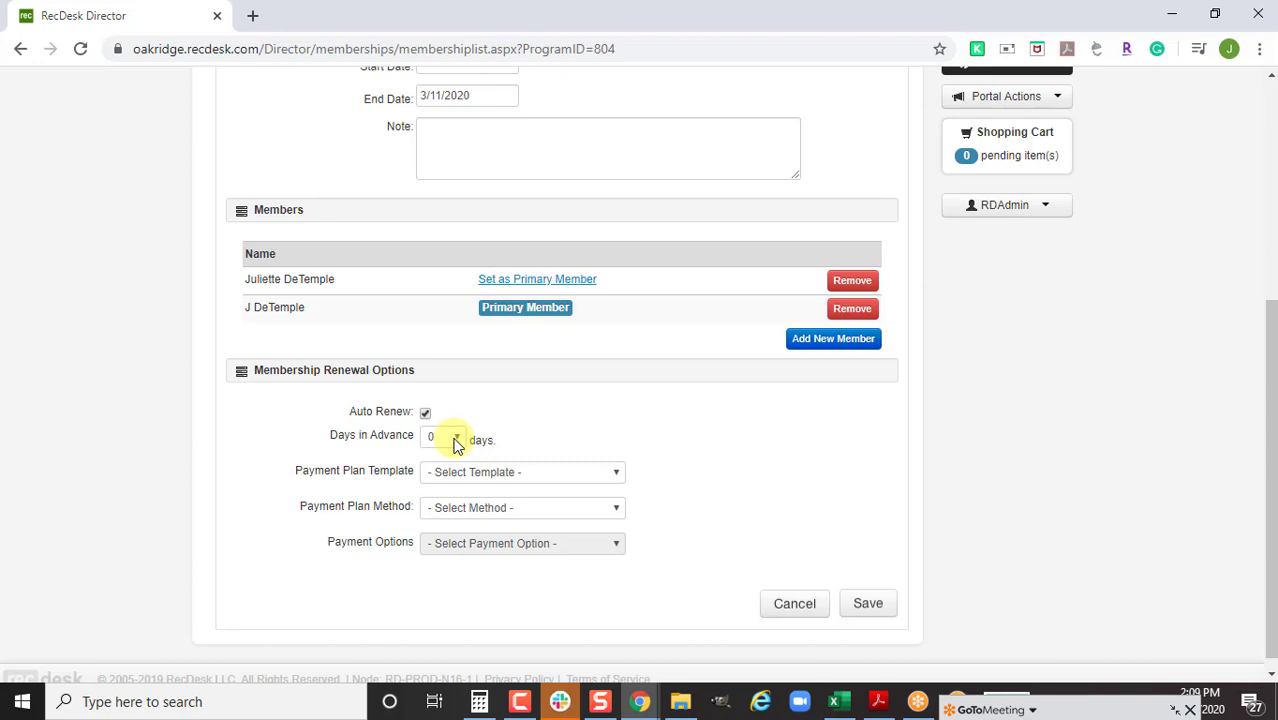
click(455, 440)
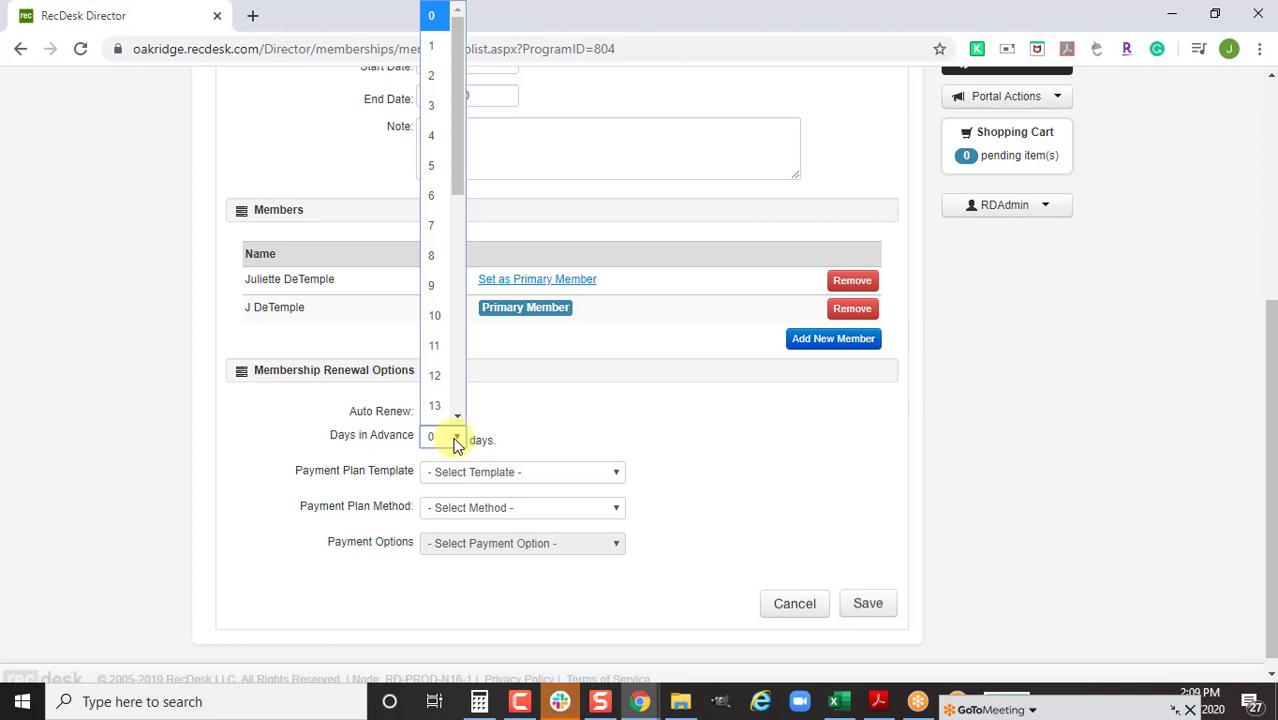
click(474, 474)
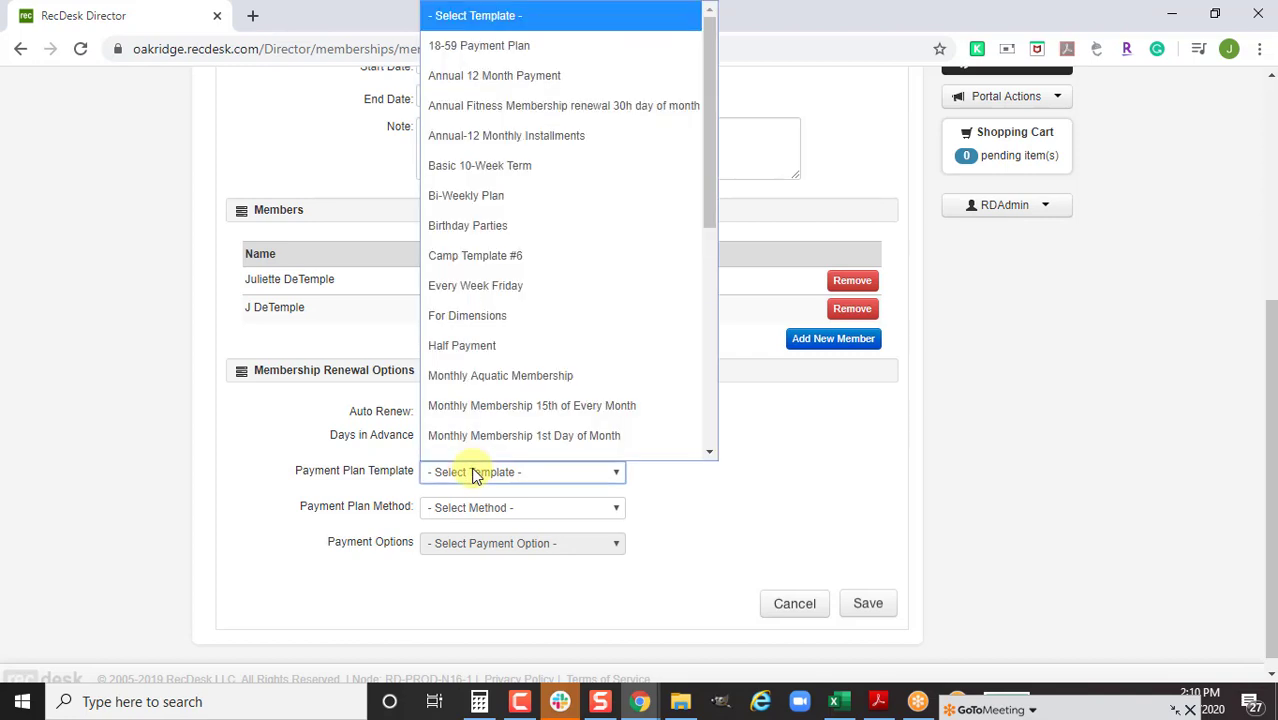
click(564, 124)
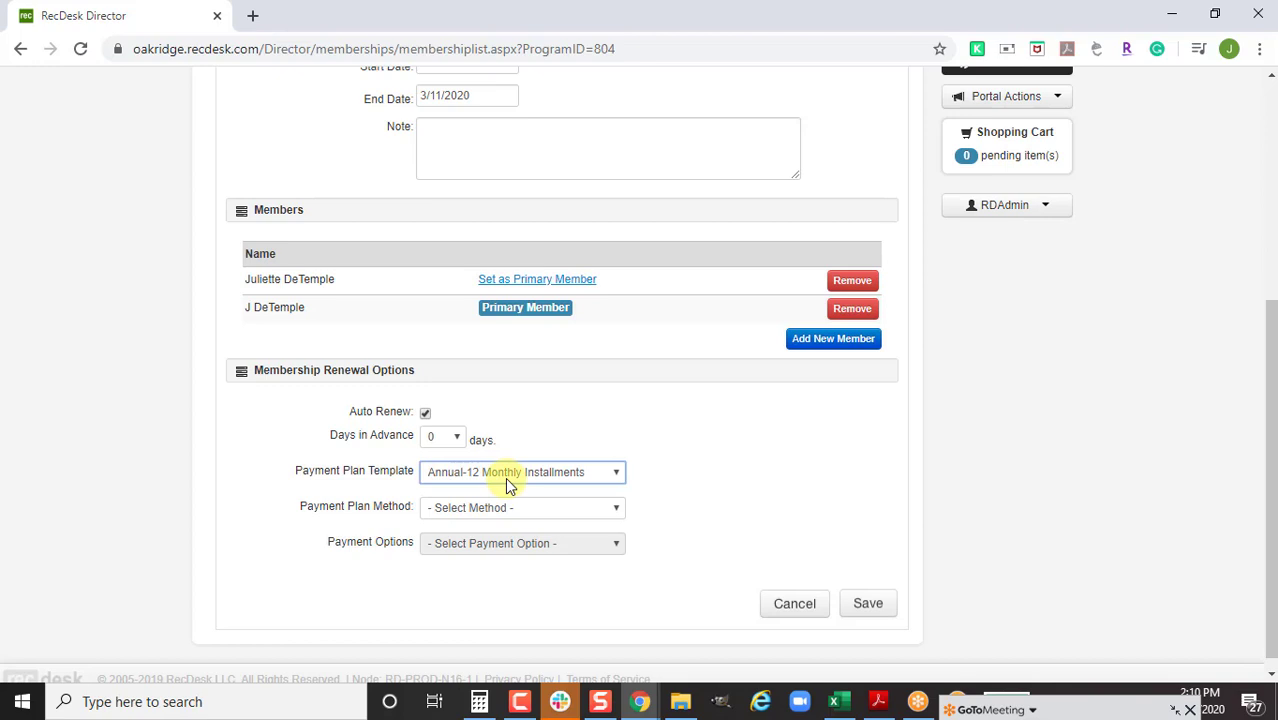
scroll(506, 484, up, 1)
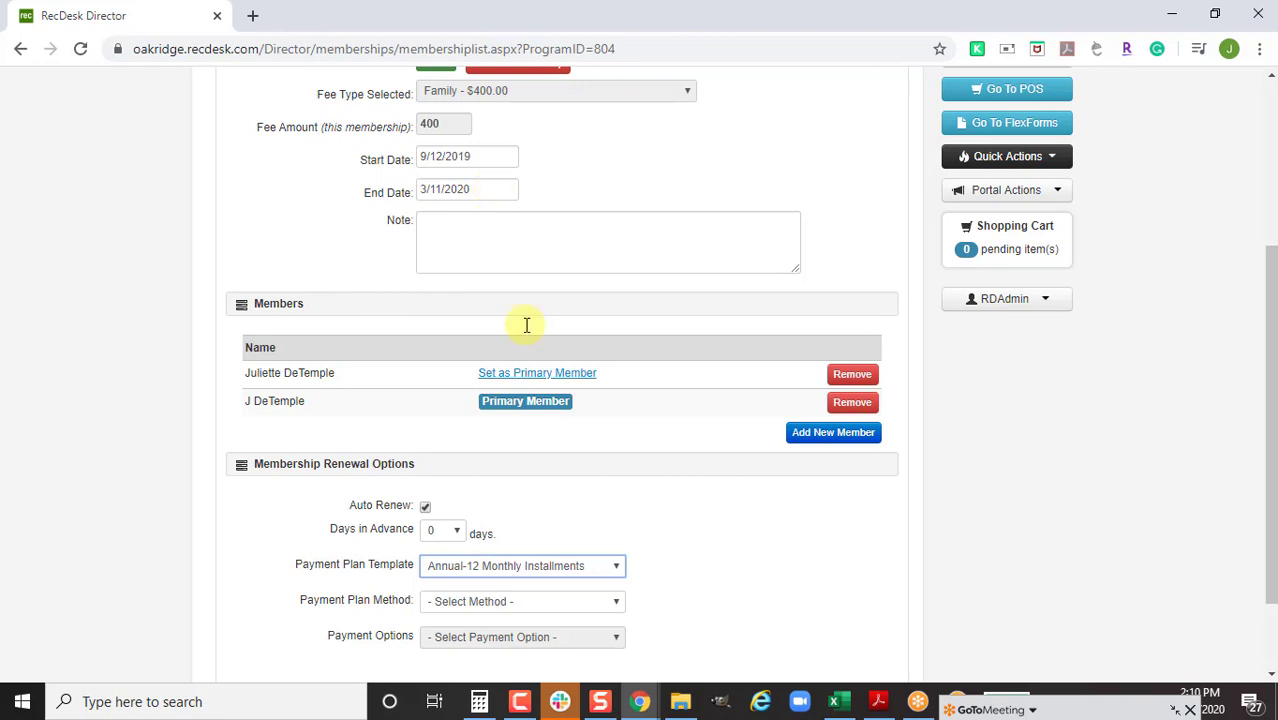
scroll(740, 550, down, 1)
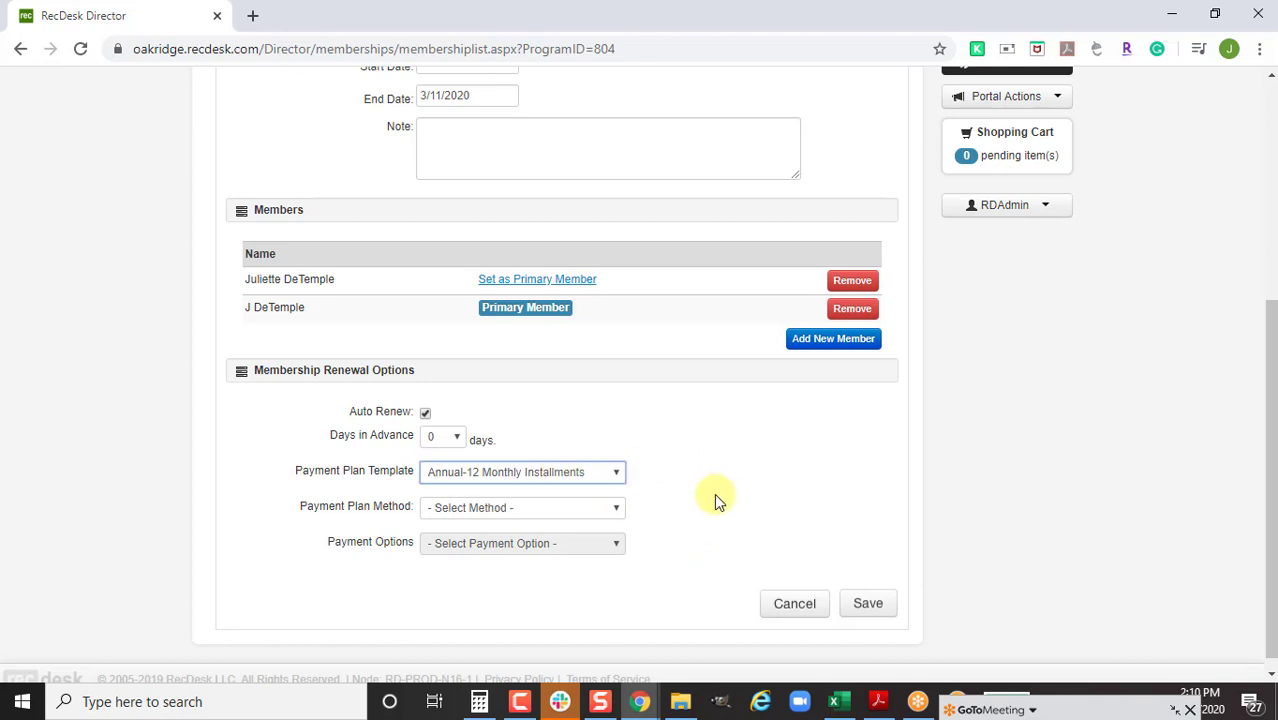
scroll(700, 502, down, 1)
Set the payment plan method to Send Installment Due Email, leaving no payment option, and save
click(523, 501)
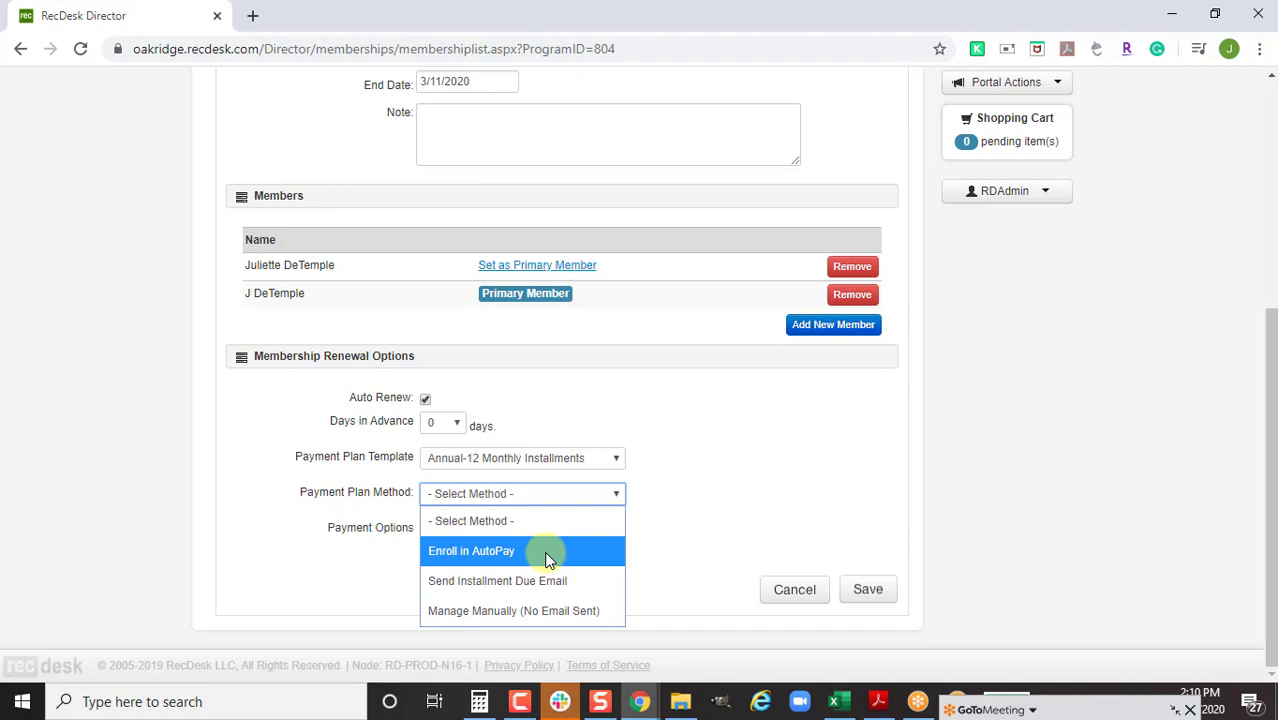
click(548, 560)
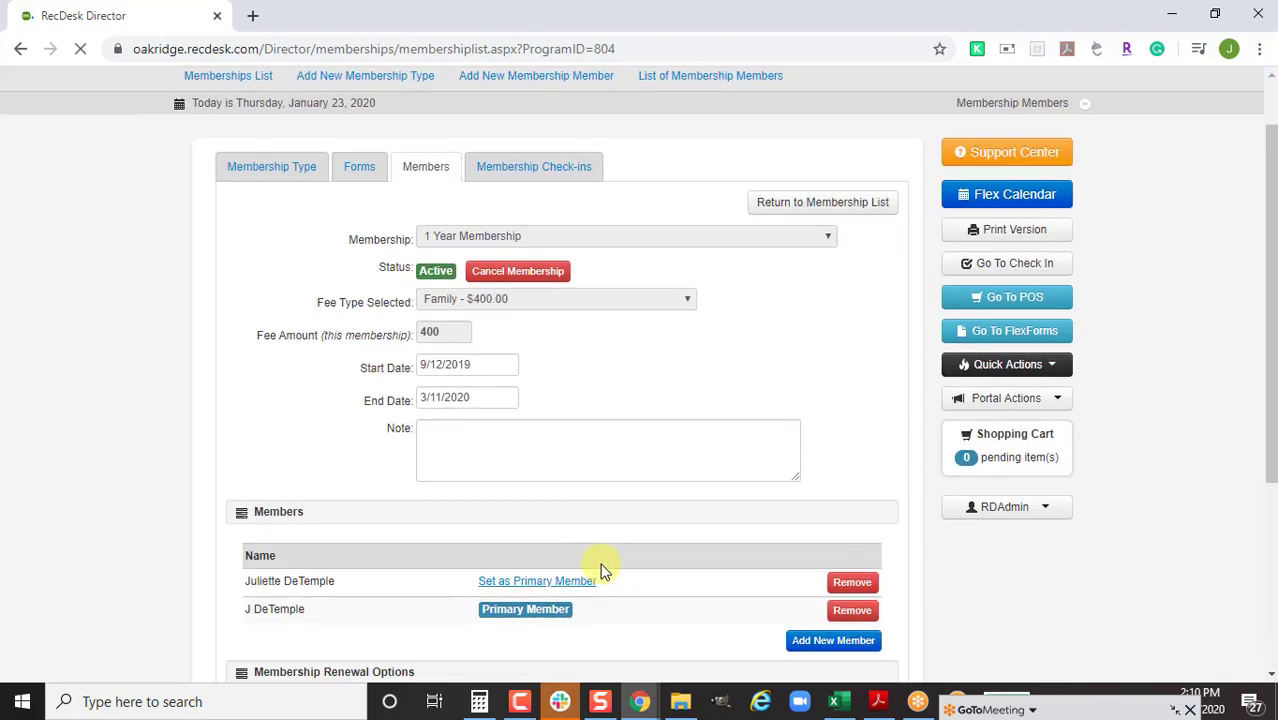
scroll(600, 568, down, 3)
click(590, 540)
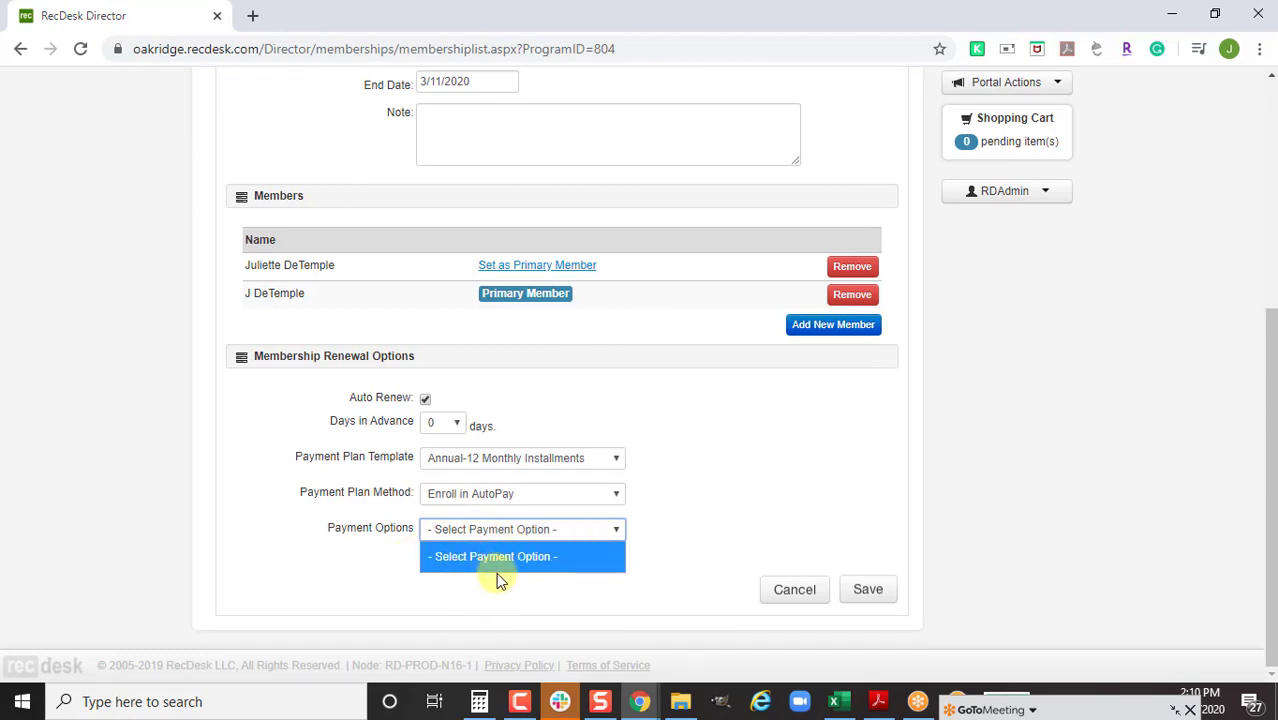
click(898, 512)
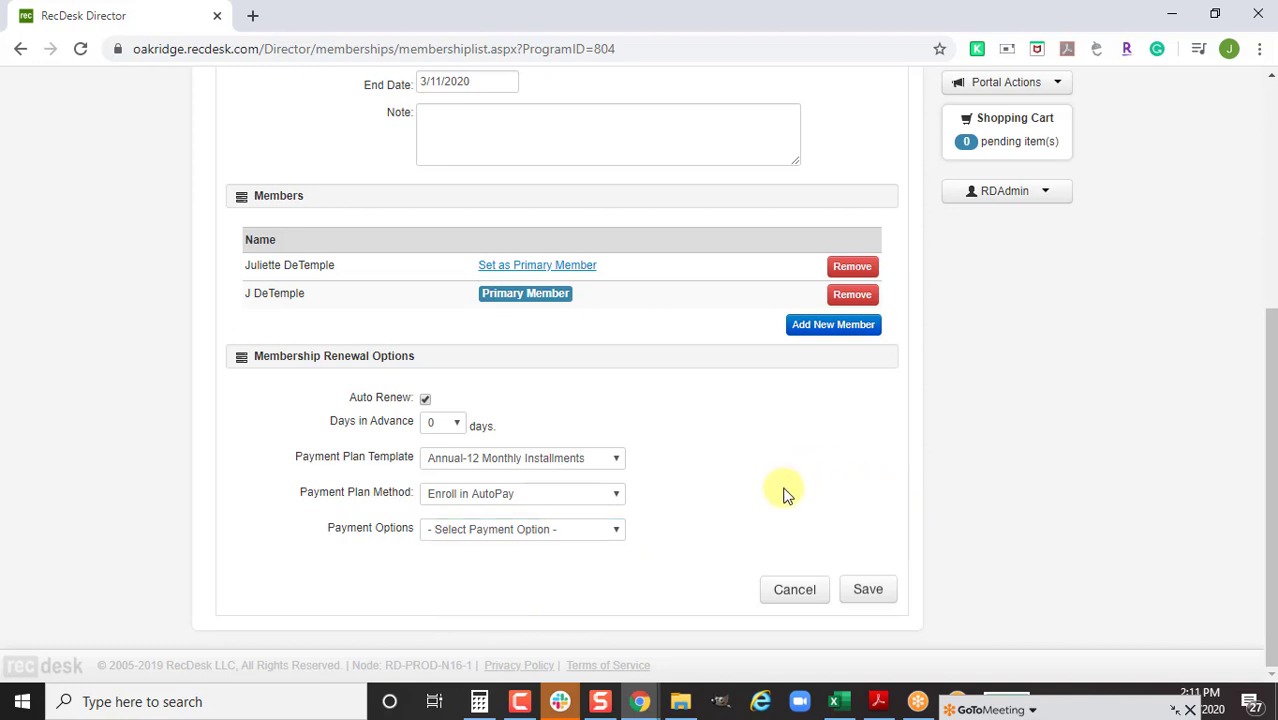
click(567, 494)
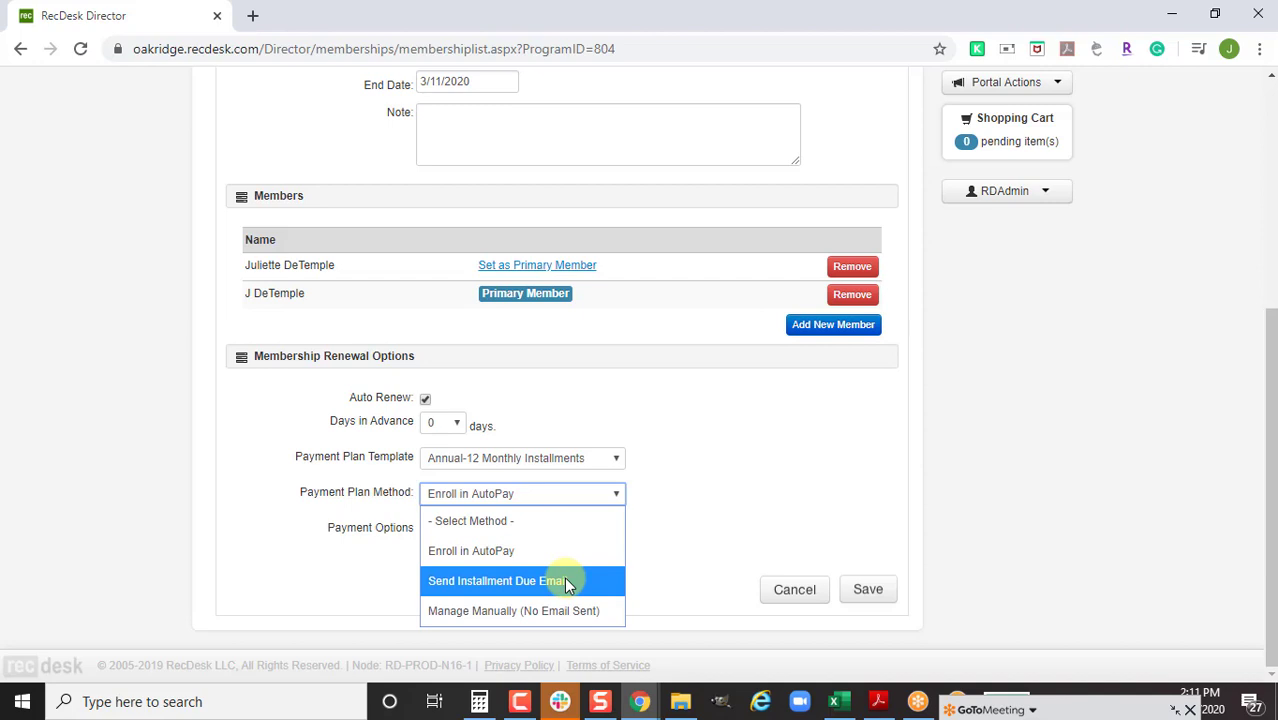
click(564, 581)
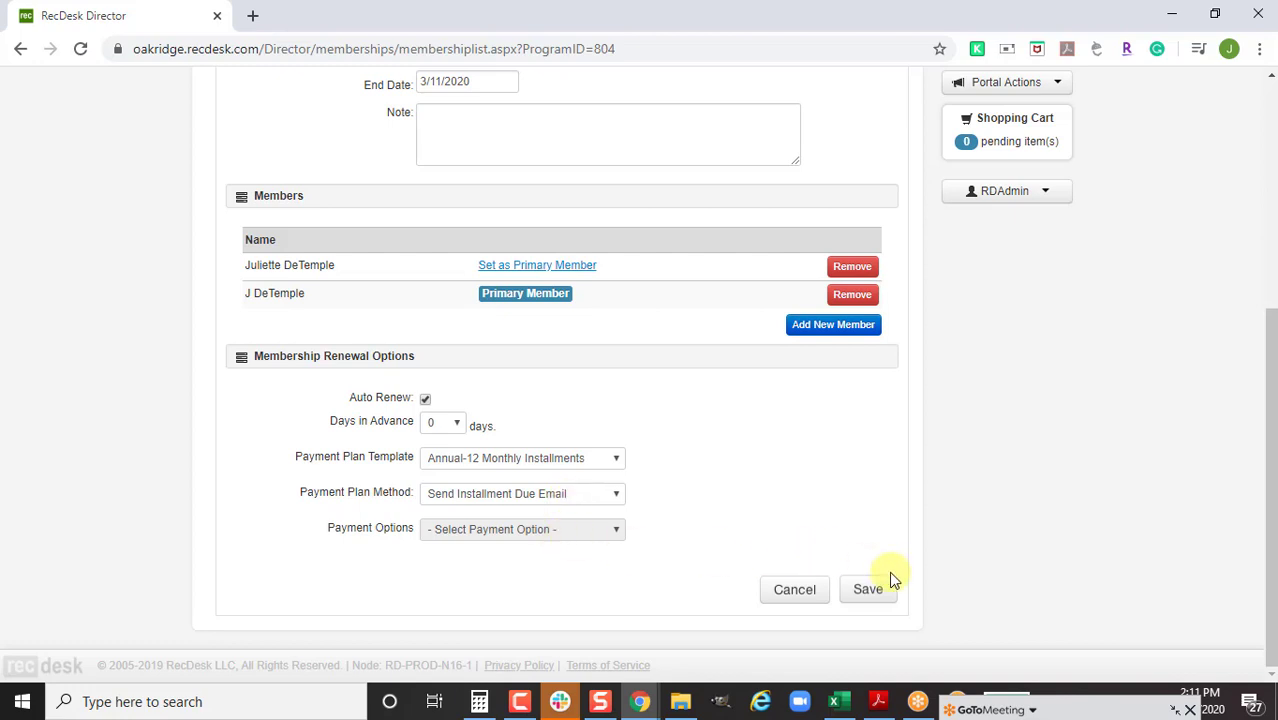
click(866, 591)
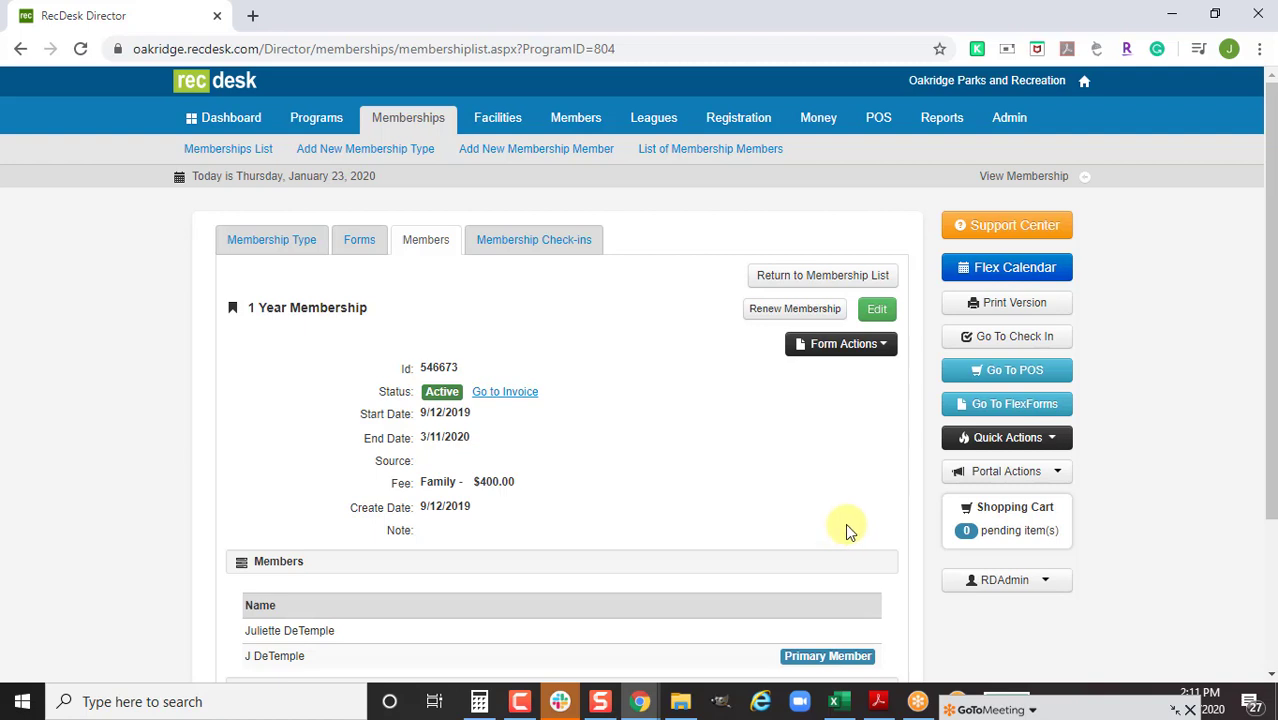
Untick Auto Renew on the membership and save it
click(877, 310)
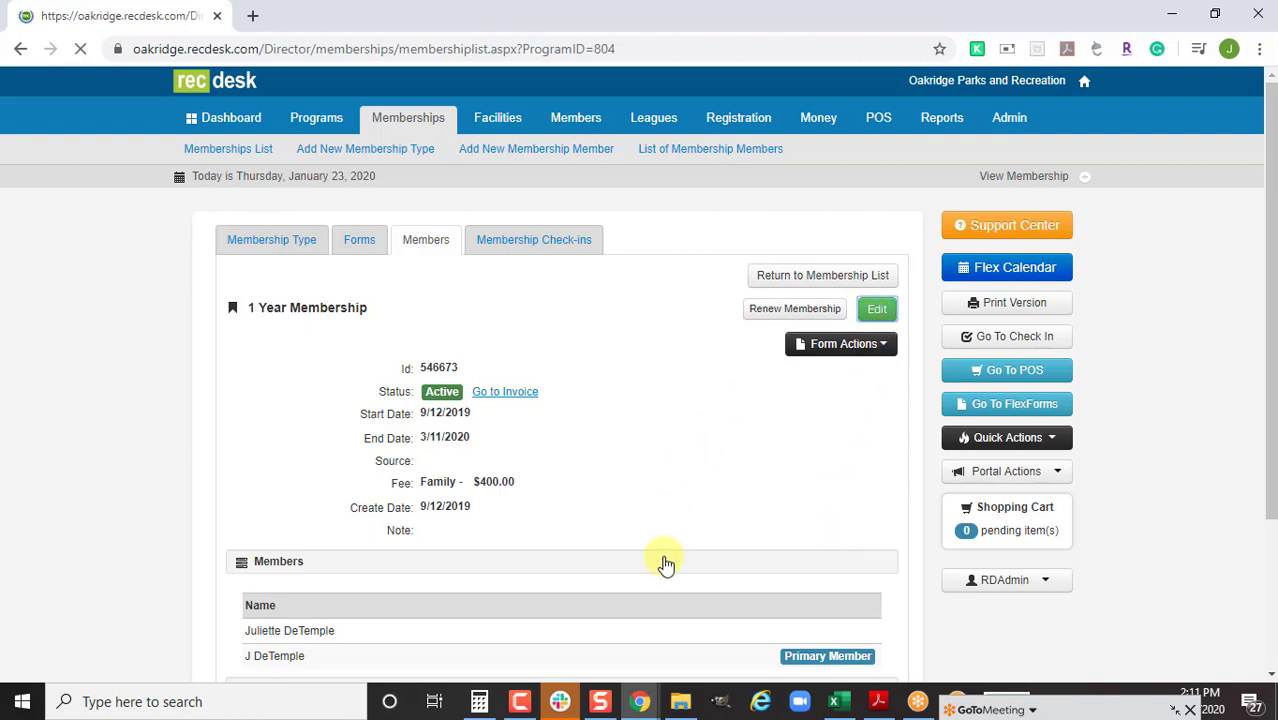
scroll(665, 551, down, 4)
click(428, 413)
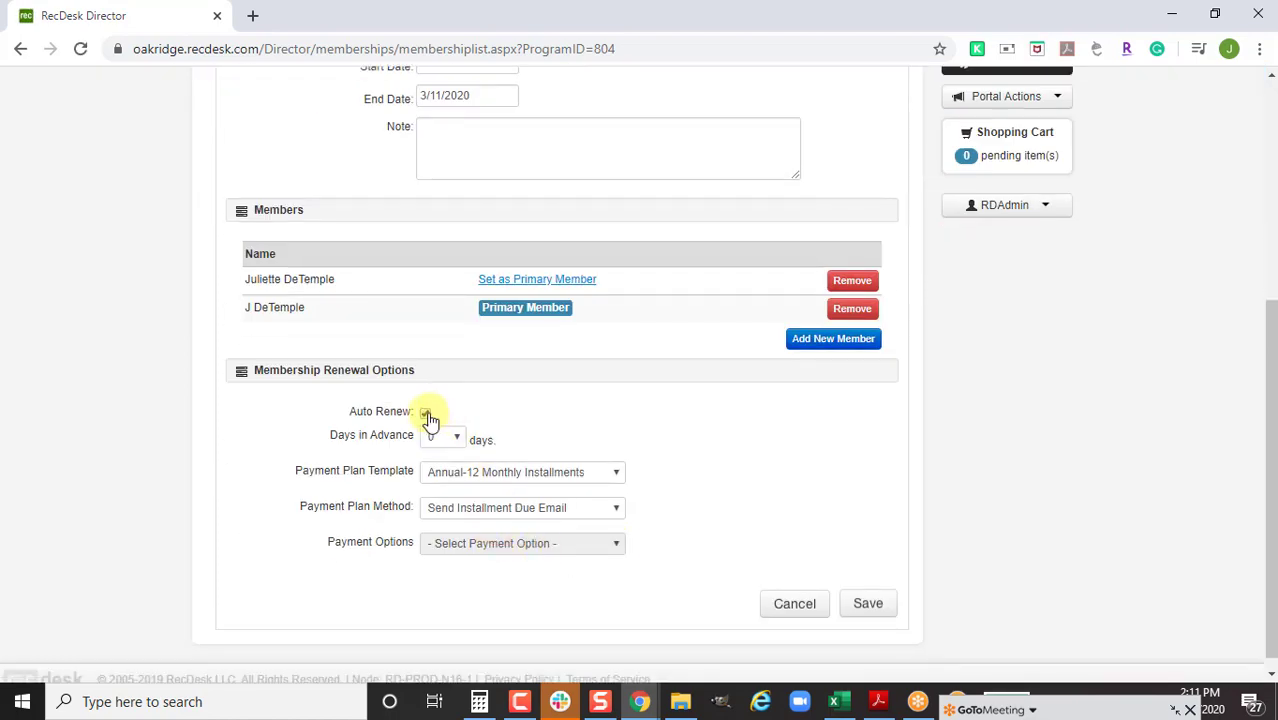
scroll(865, 552, down, 4)
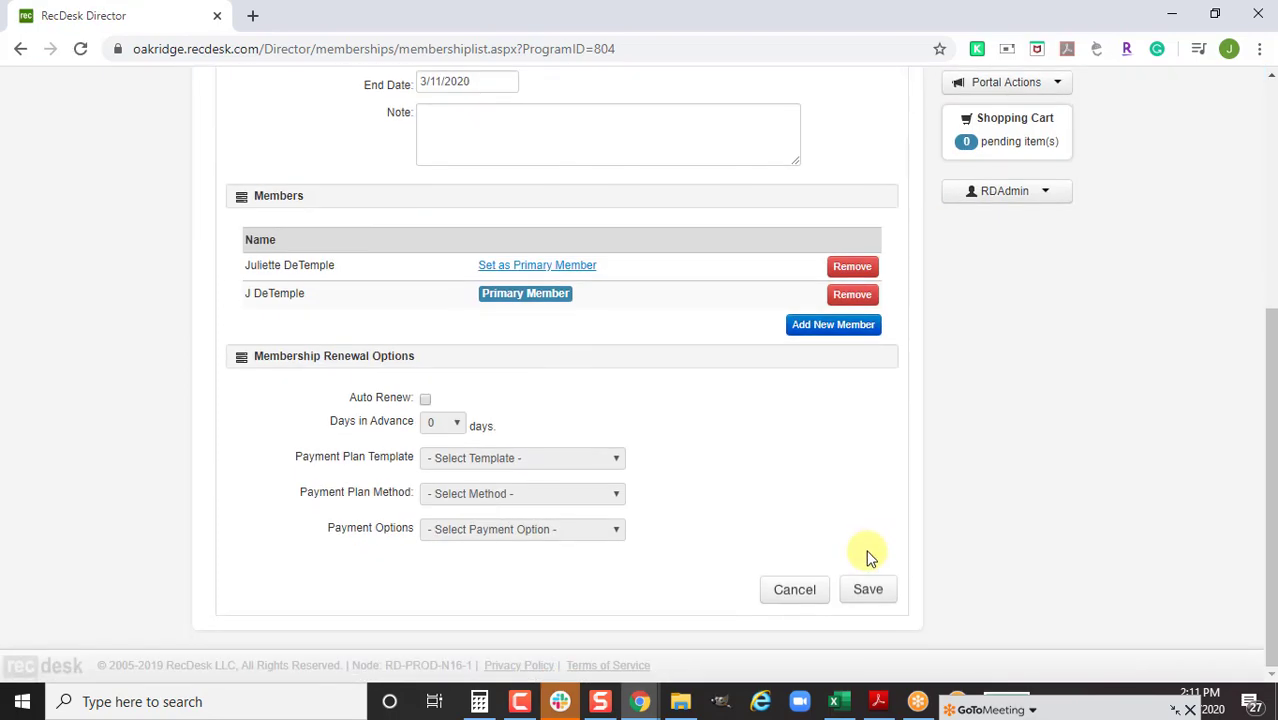
click(868, 592)
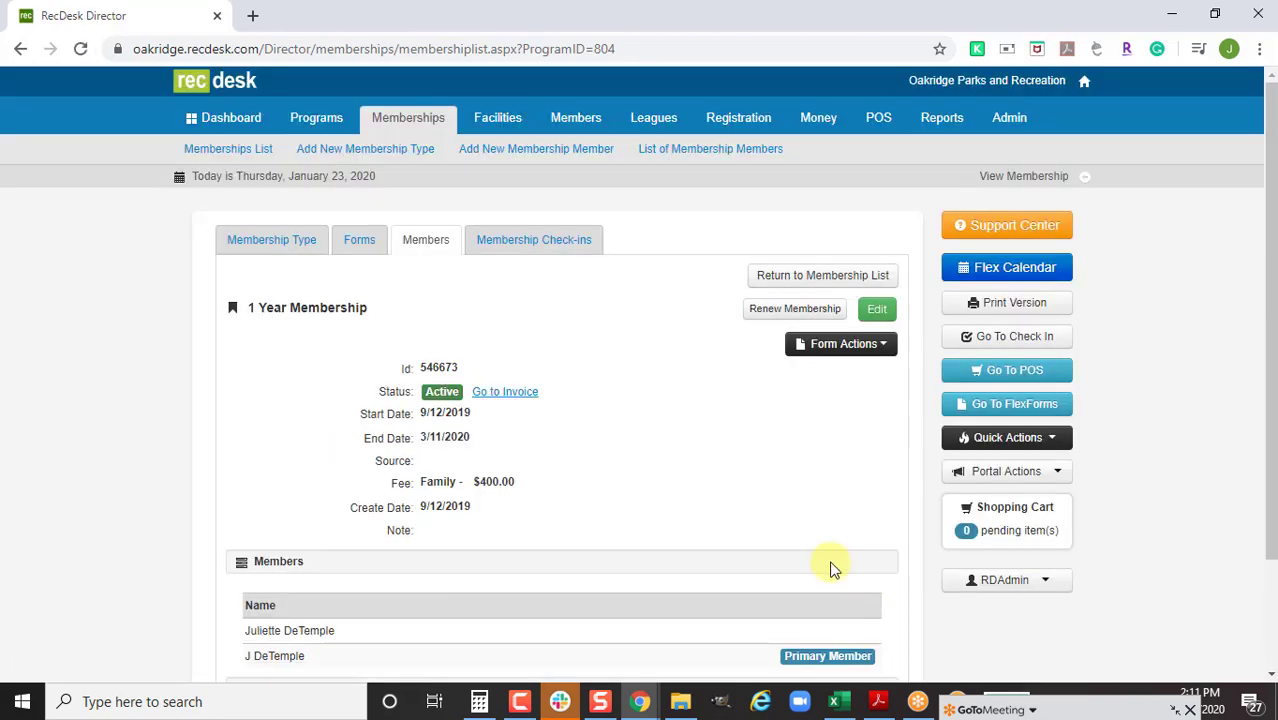
Return to the membership member list, then go to the Money section's Payment List
click(843, 285)
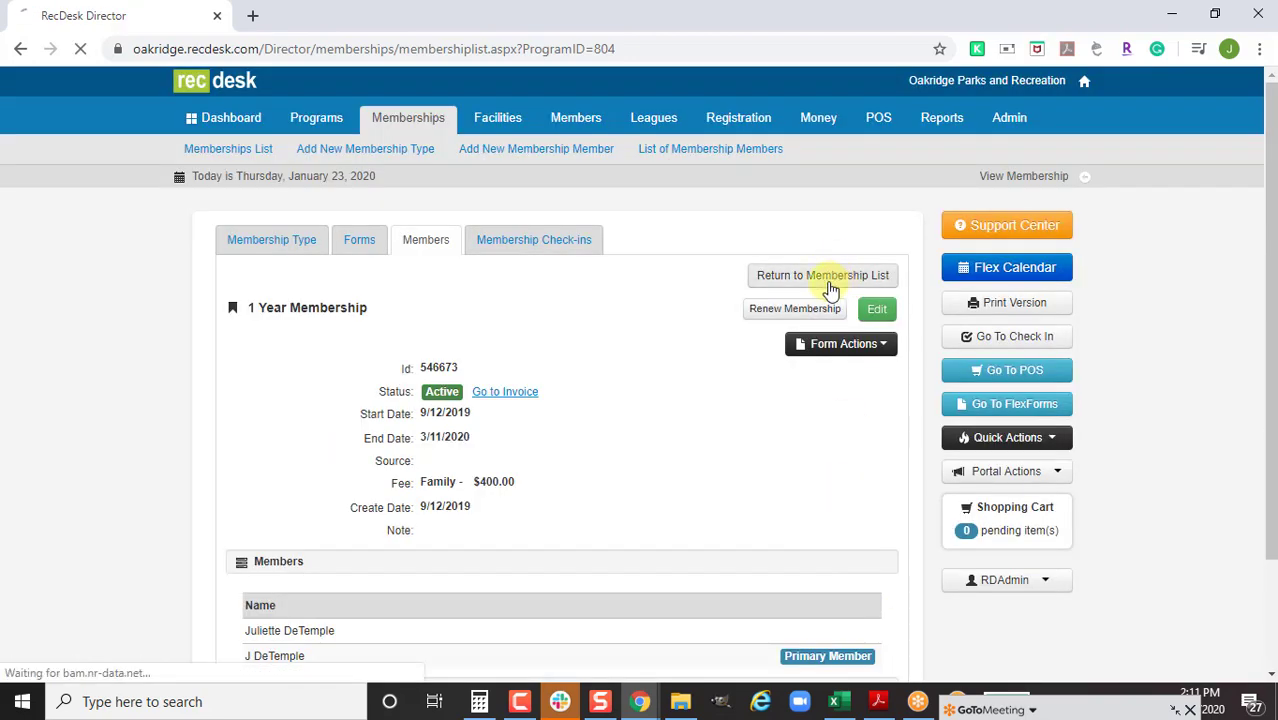
scroll(483, 470, down, 2)
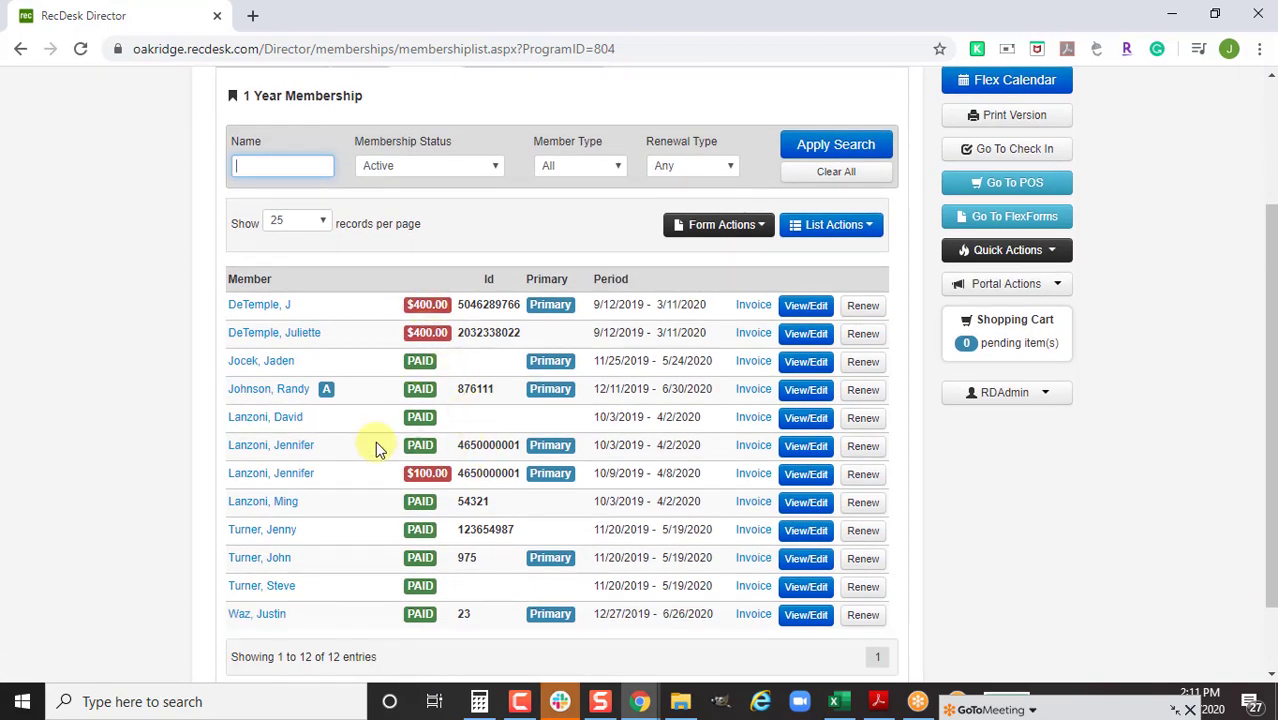
scroll(375, 447, up, 1)
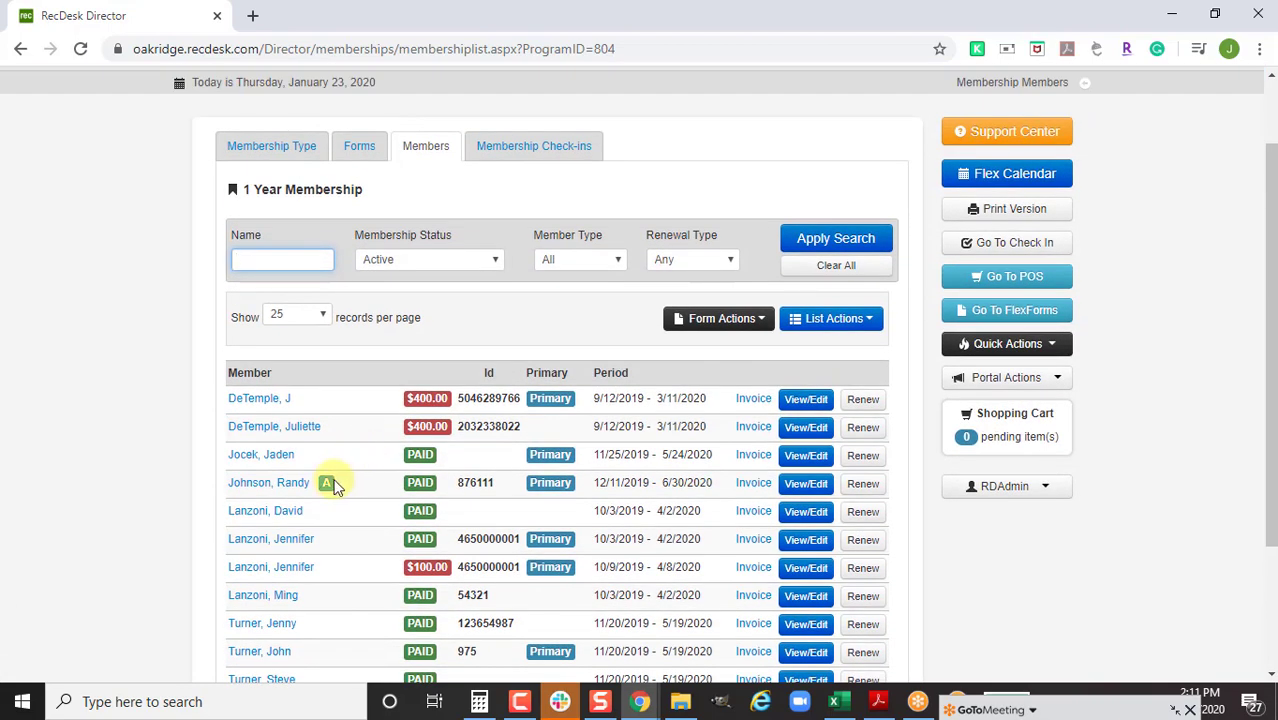
mouse_move(331, 482)
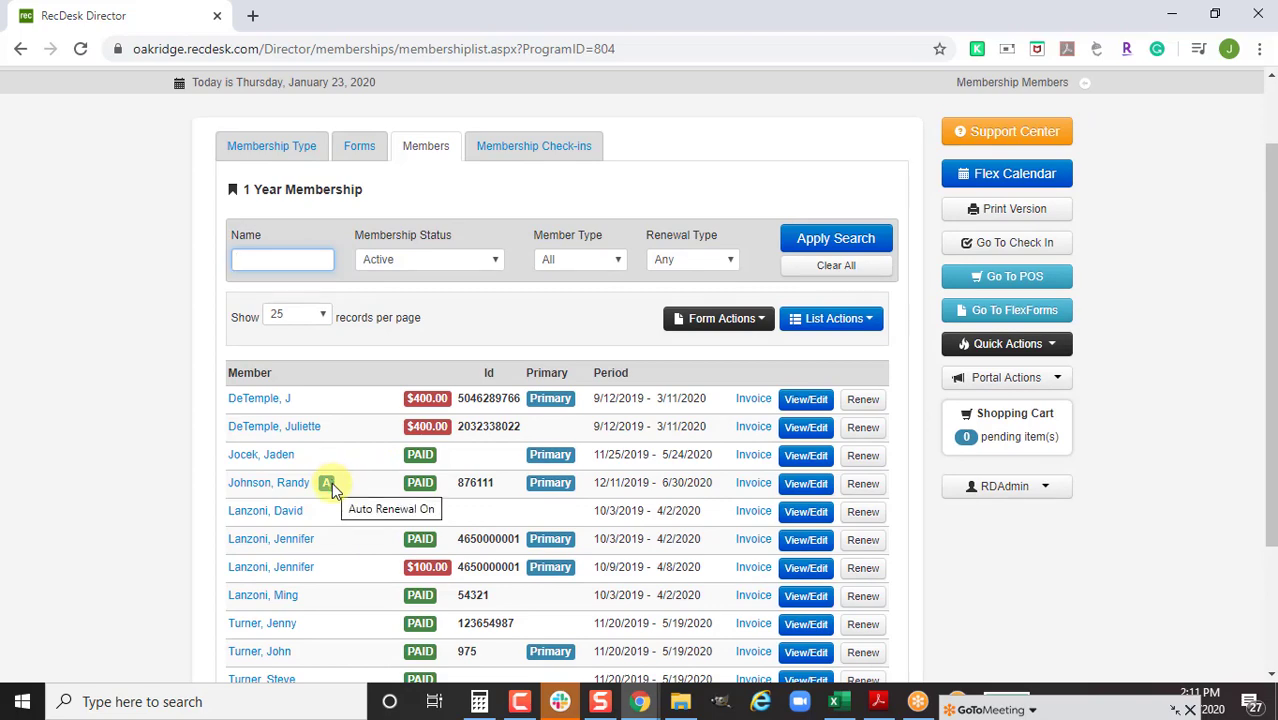
scroll(711, 452, up, 1)
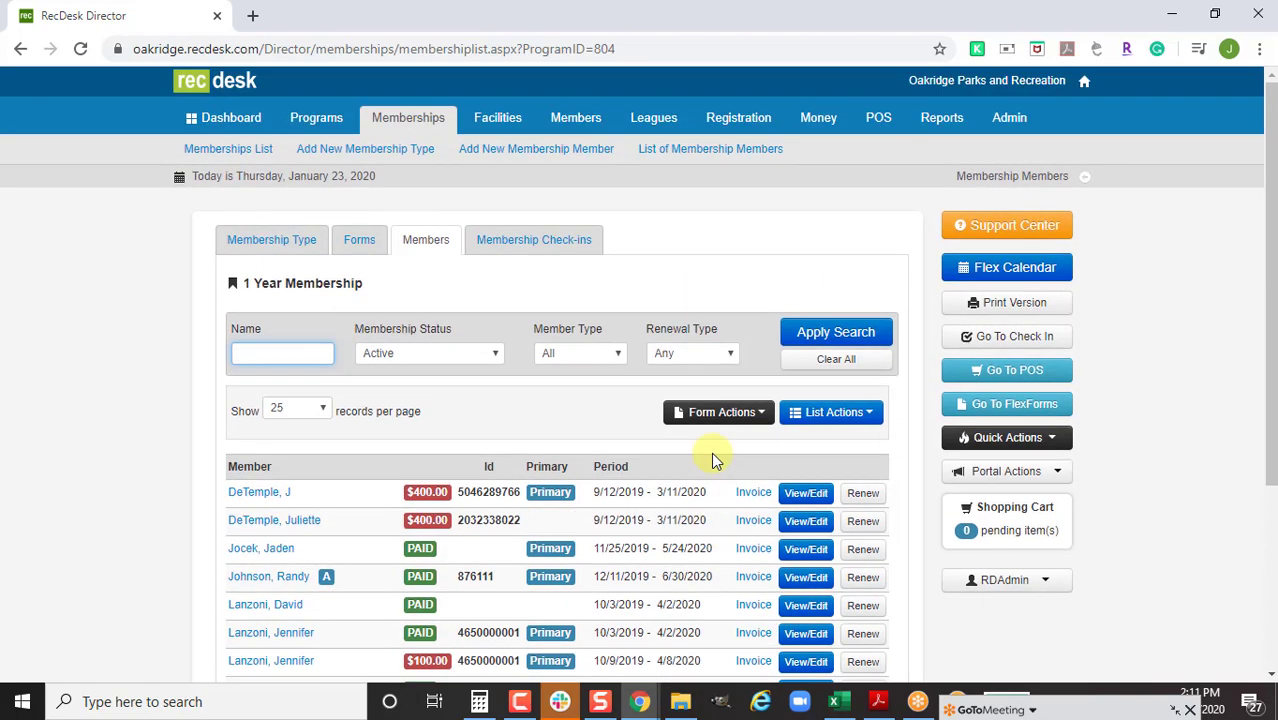
click(820, 124)
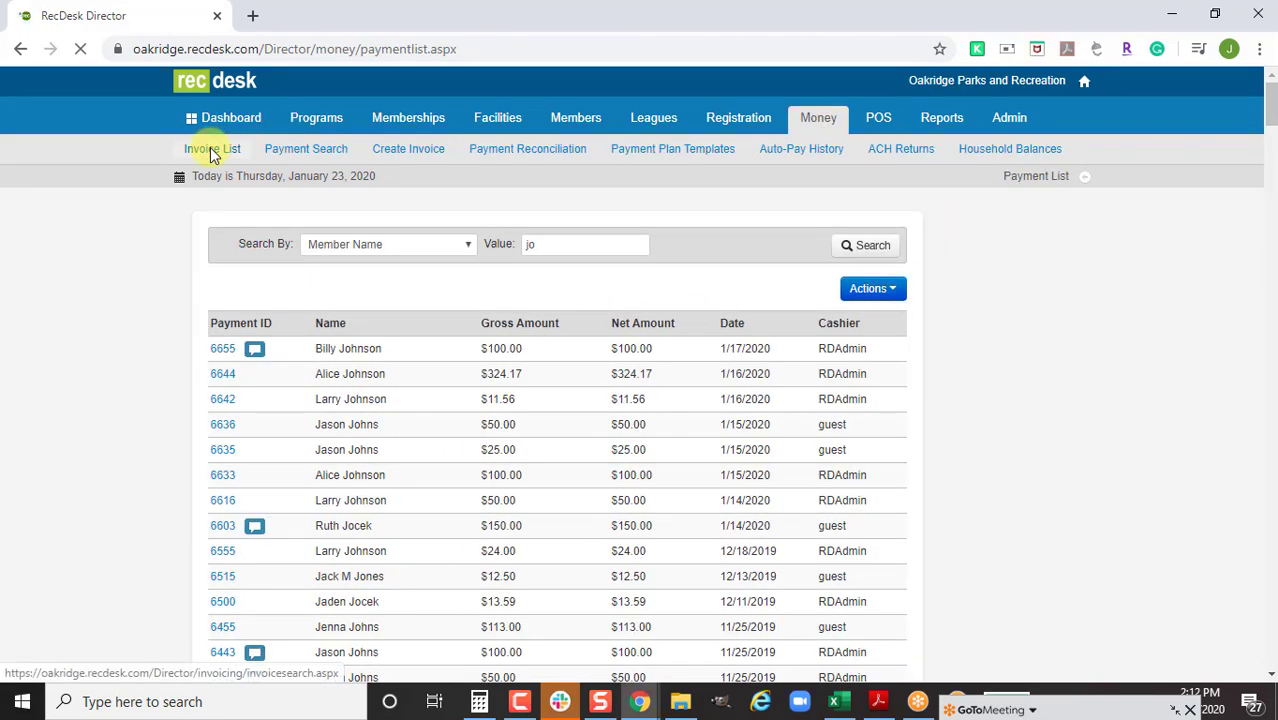
From the invoice list, open invoices 0007256 and 0007254 in new tabs
click(212, 150)
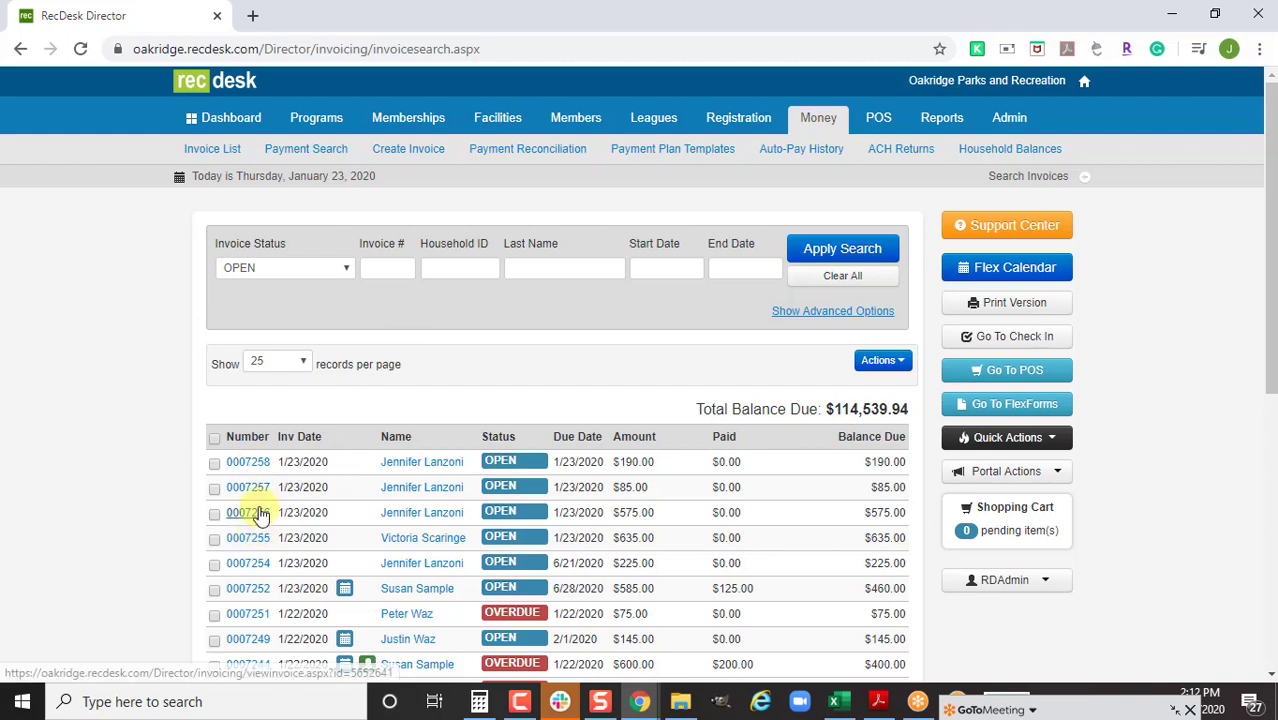
right_click(256, 513)
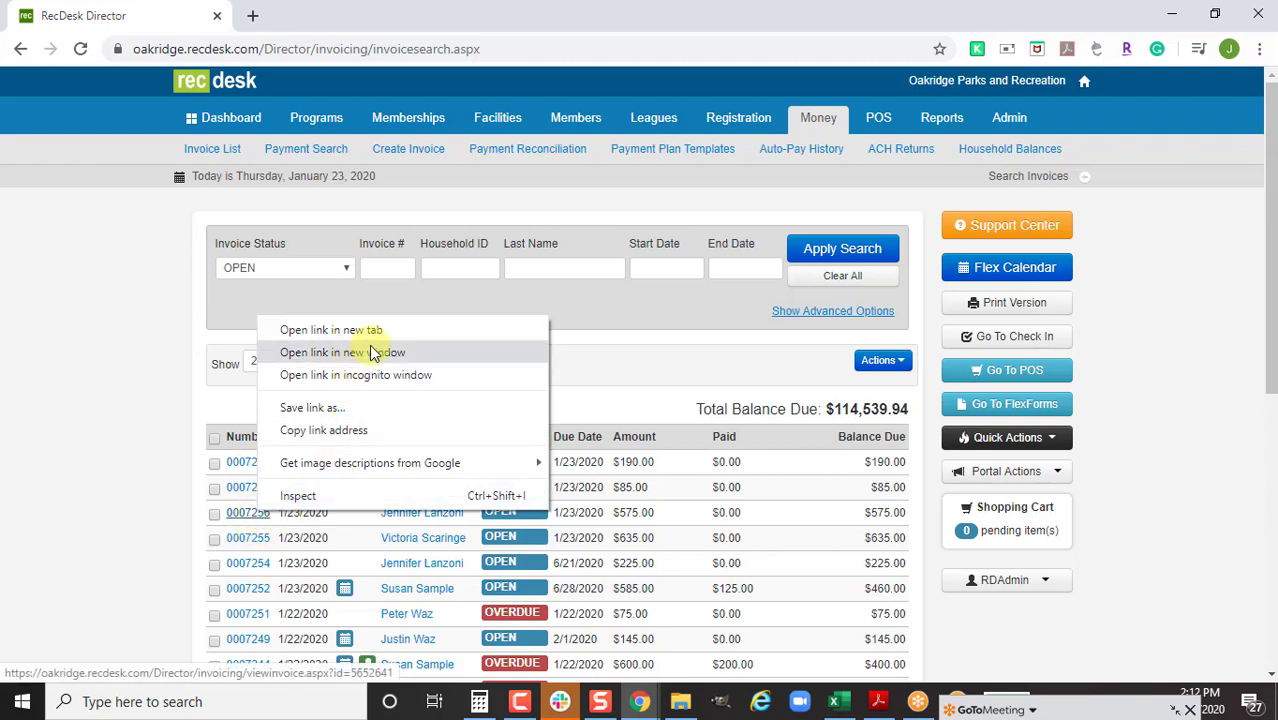
click(331, 330)
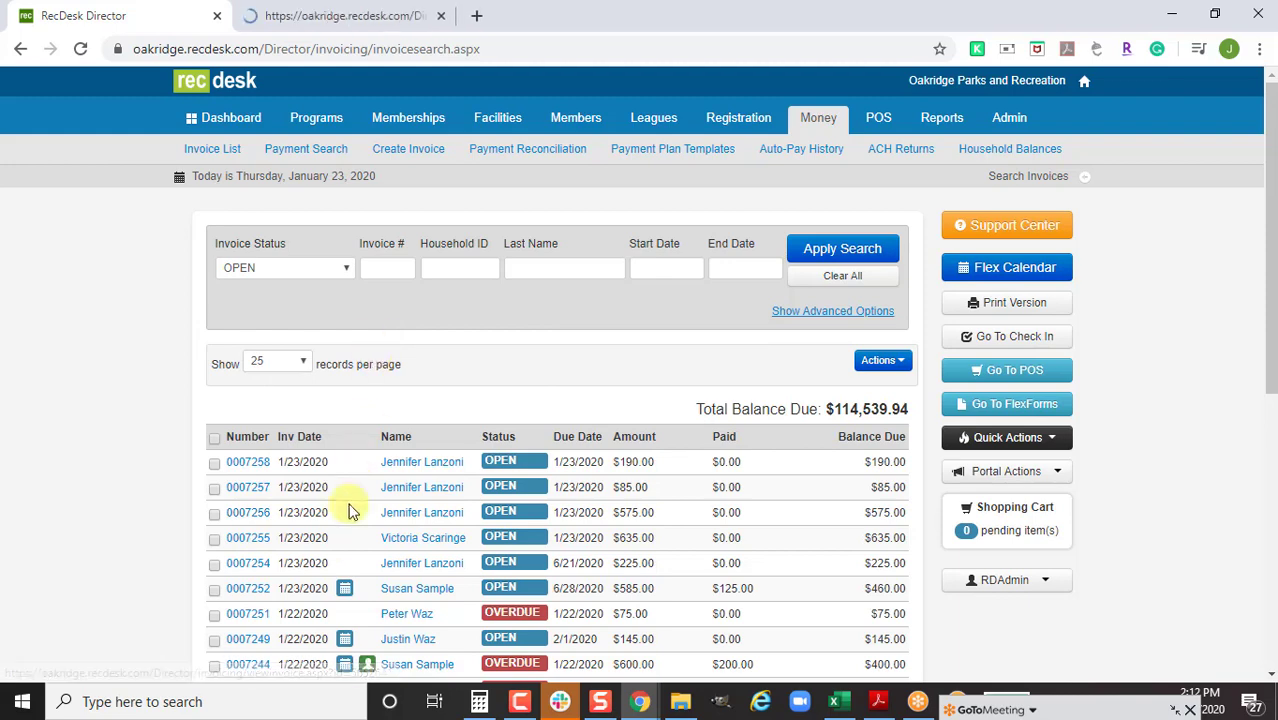
right_click(259, 565)
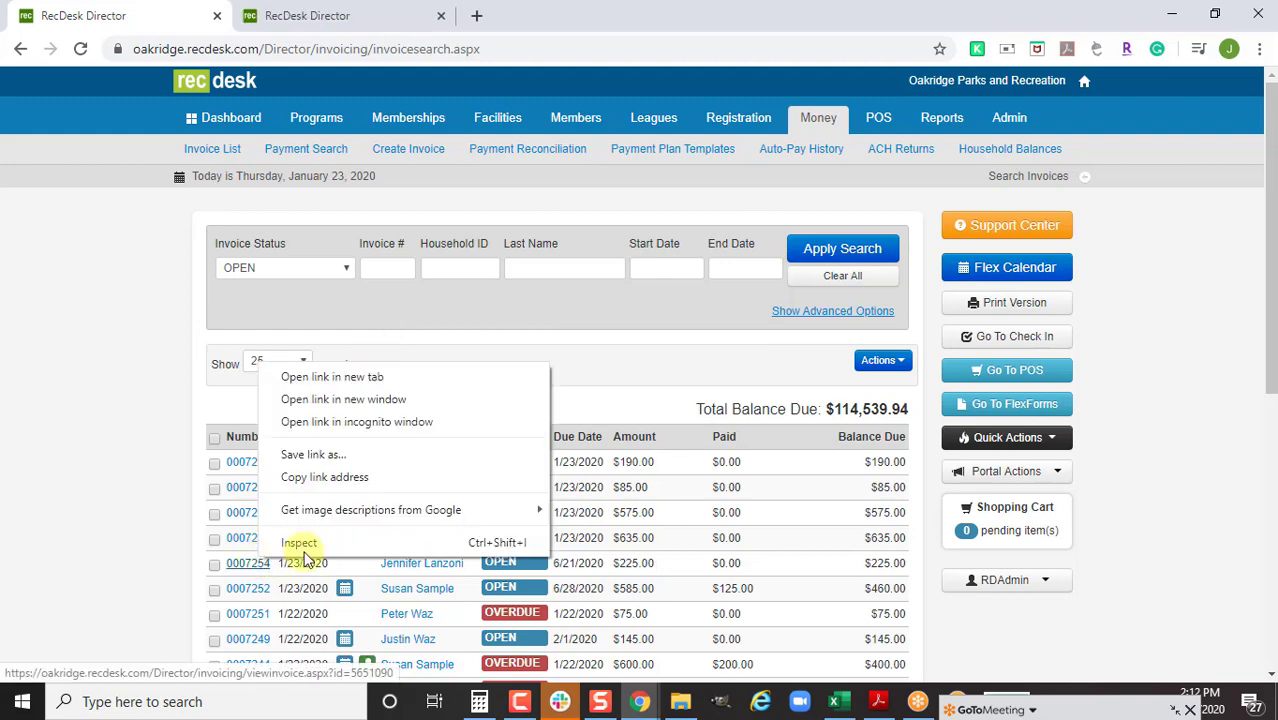
click(391, 377)
Review invoice 0007256's summer camp line items, then create a payment plan for it
key(ctrl+Tab)
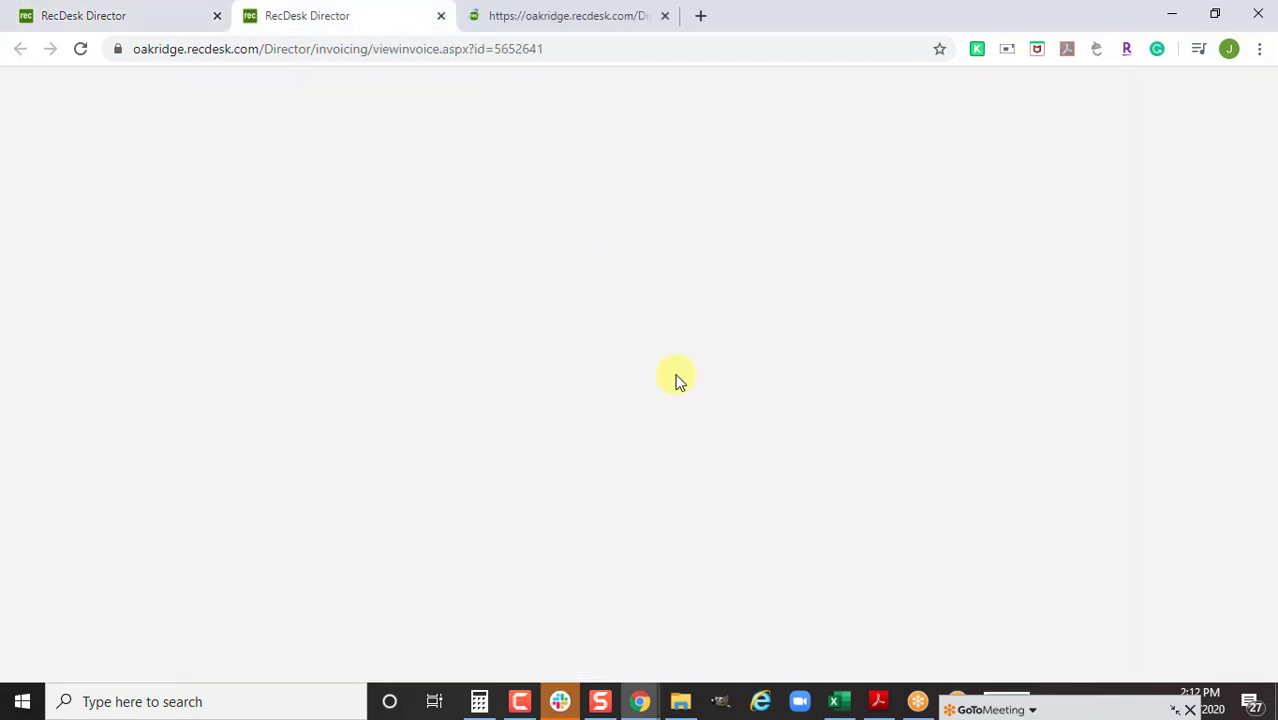
scroll(630, 472, down, 3)
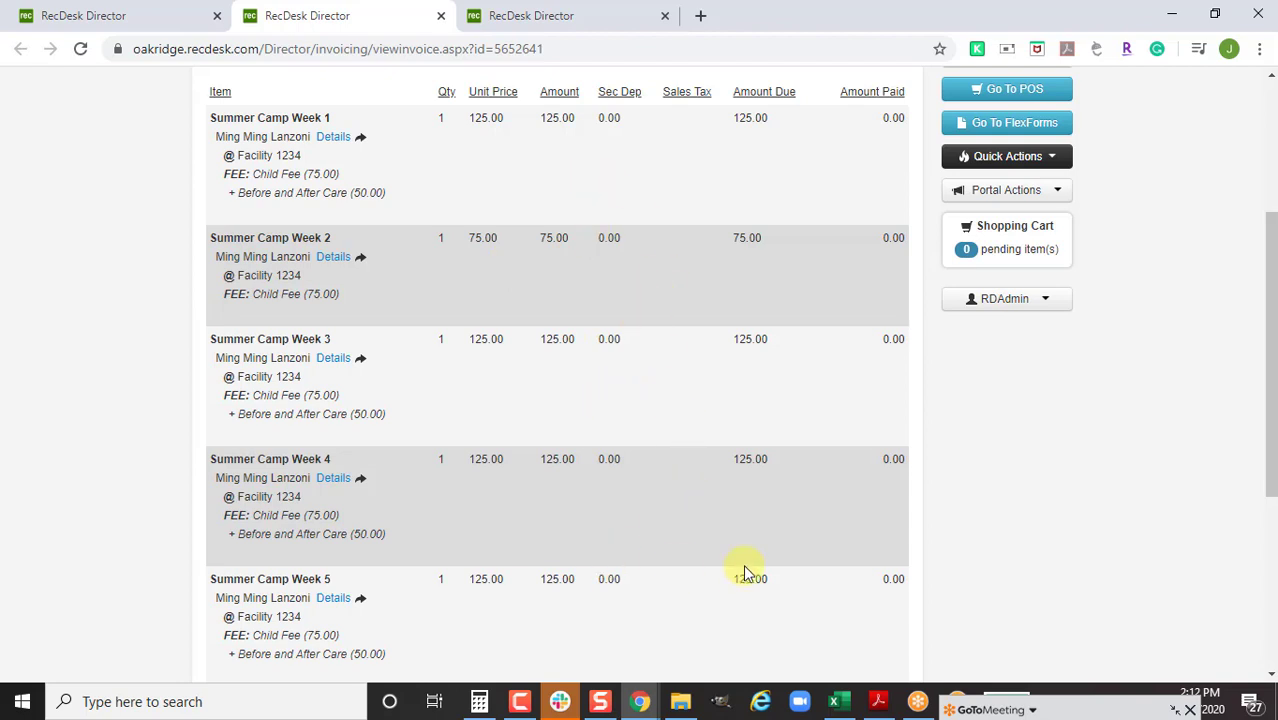
scroll(731, 561, up, 1)
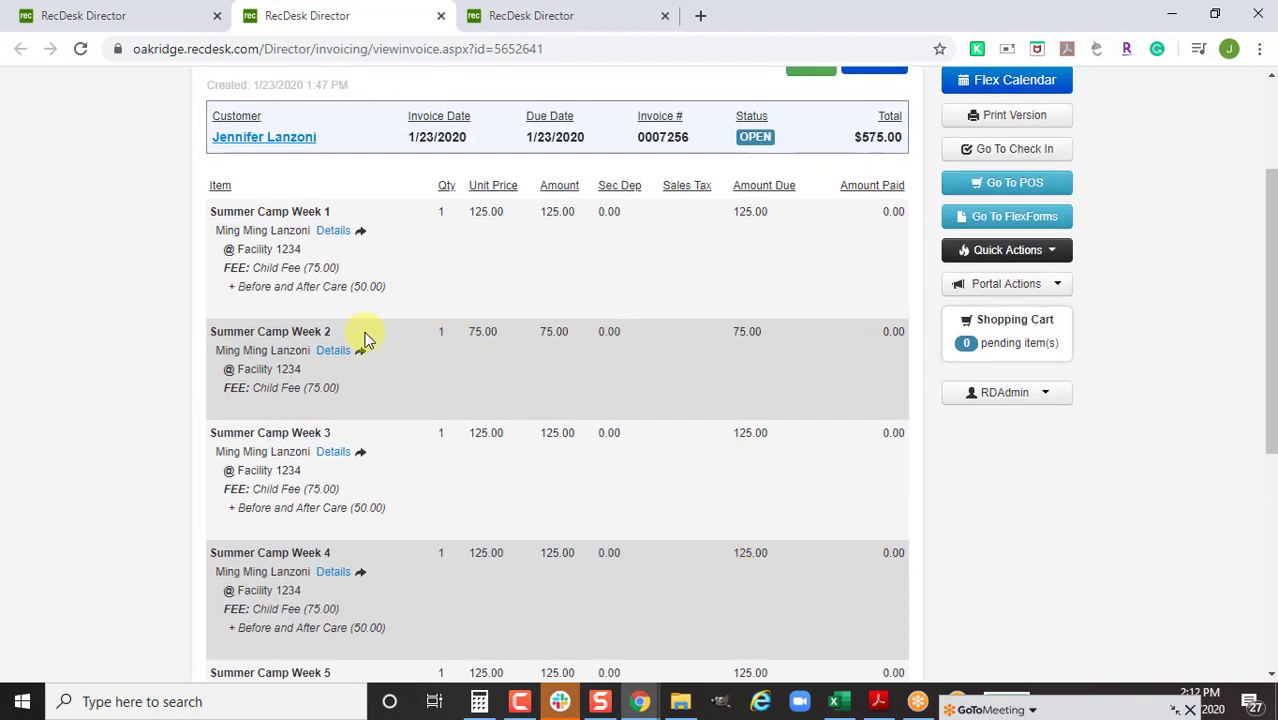
double_click(490, 332)
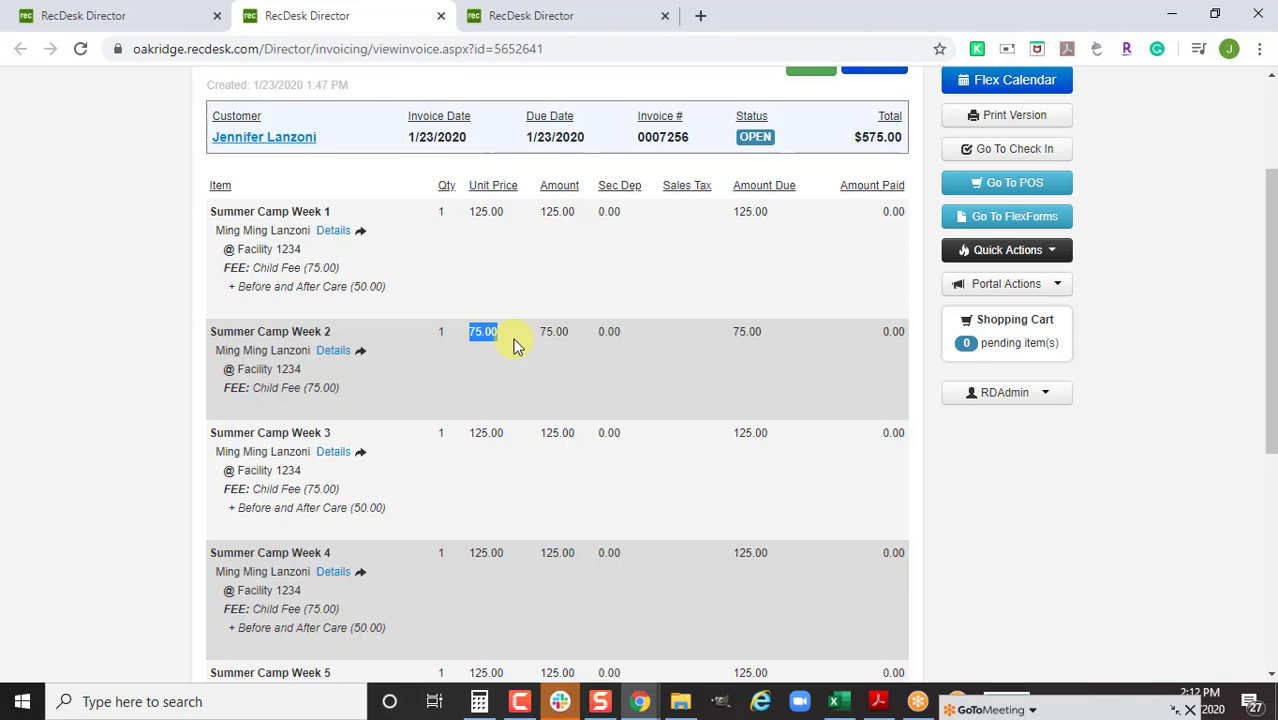
drag(230, 288, 419, 300)
click(424, 290)
click(875, 80)
scroll(876, 208, up, 1)
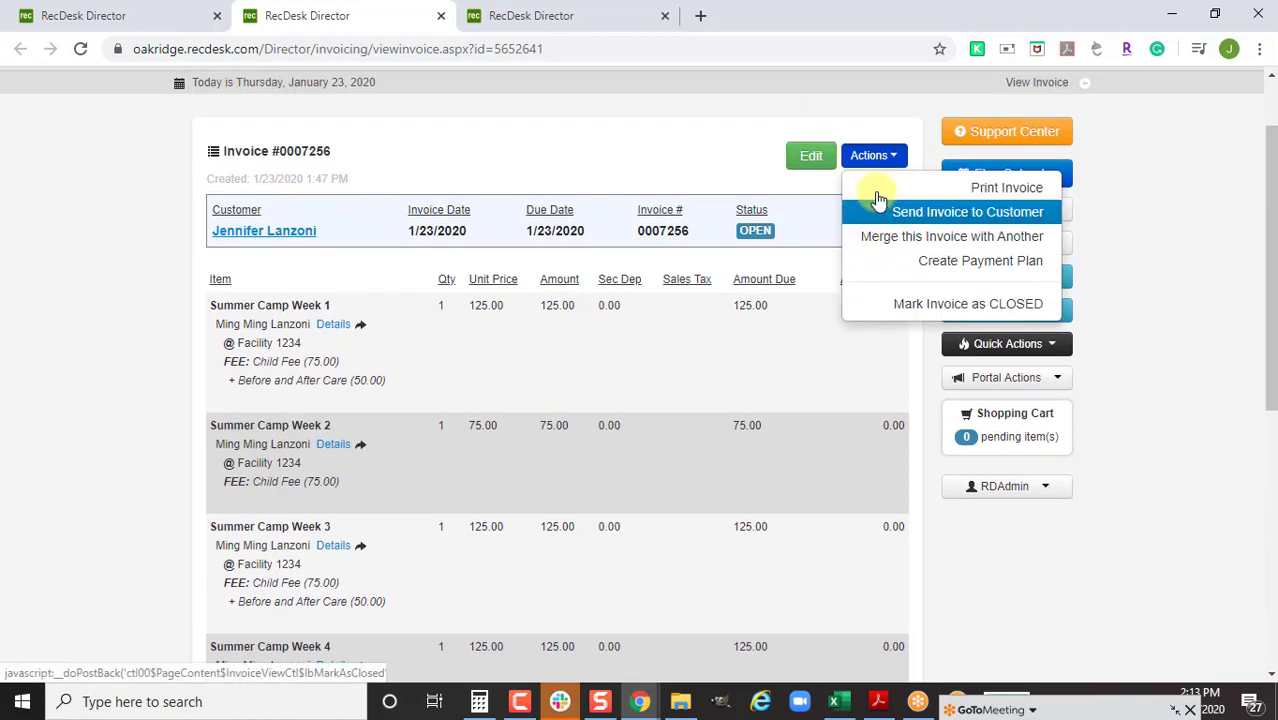
click(889, 260)
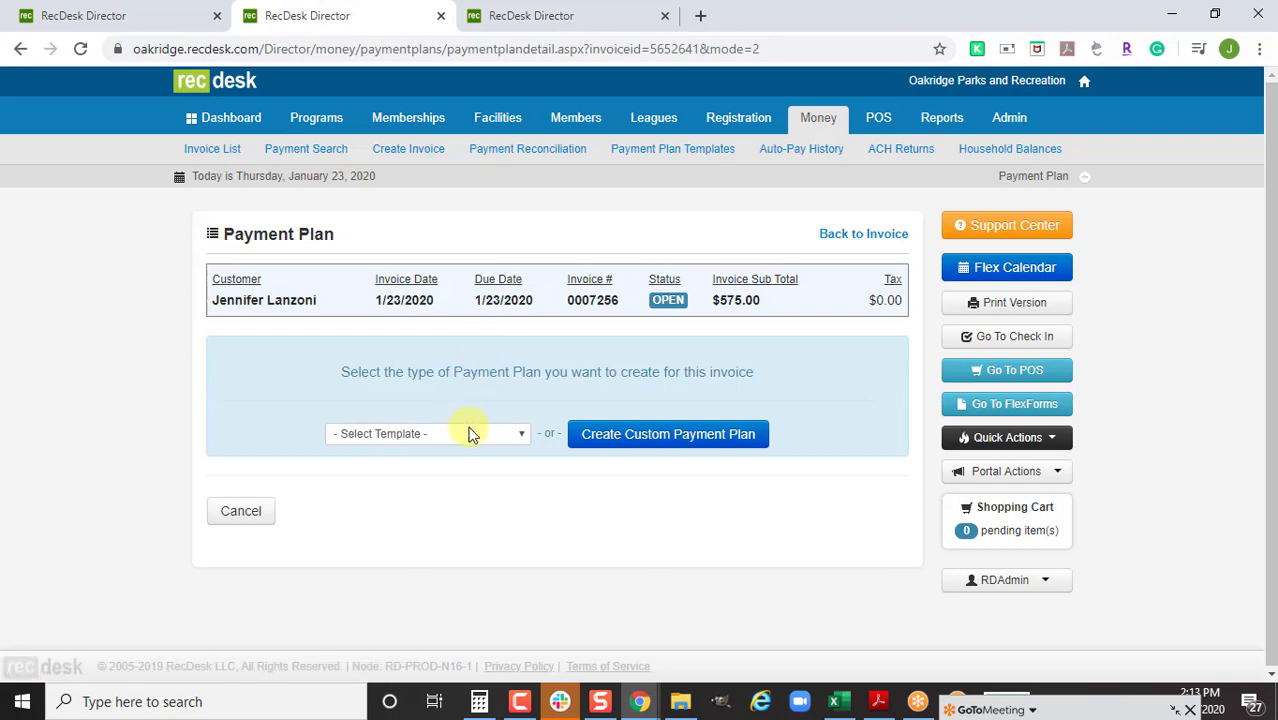
Choose the Summer Camp Payment Plan template for the invoice's plan
click(472, 435)
text(su)
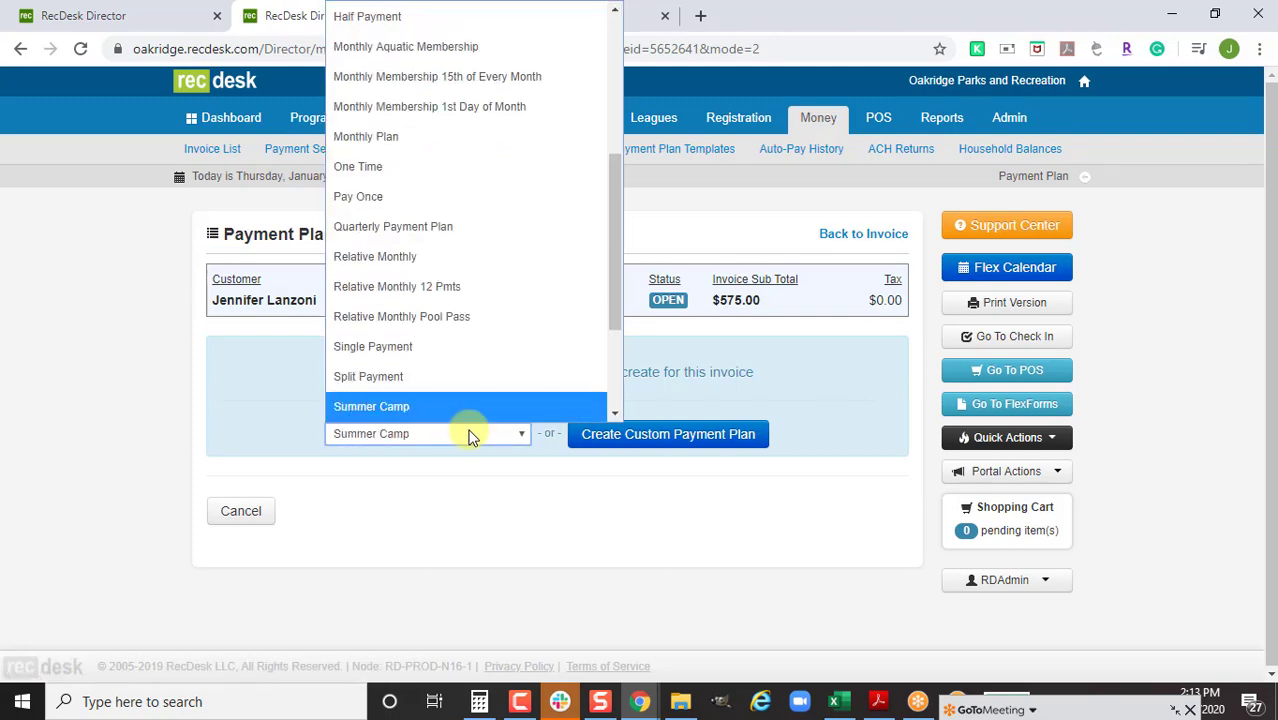
key(Down)
key(Down)
key(Down)
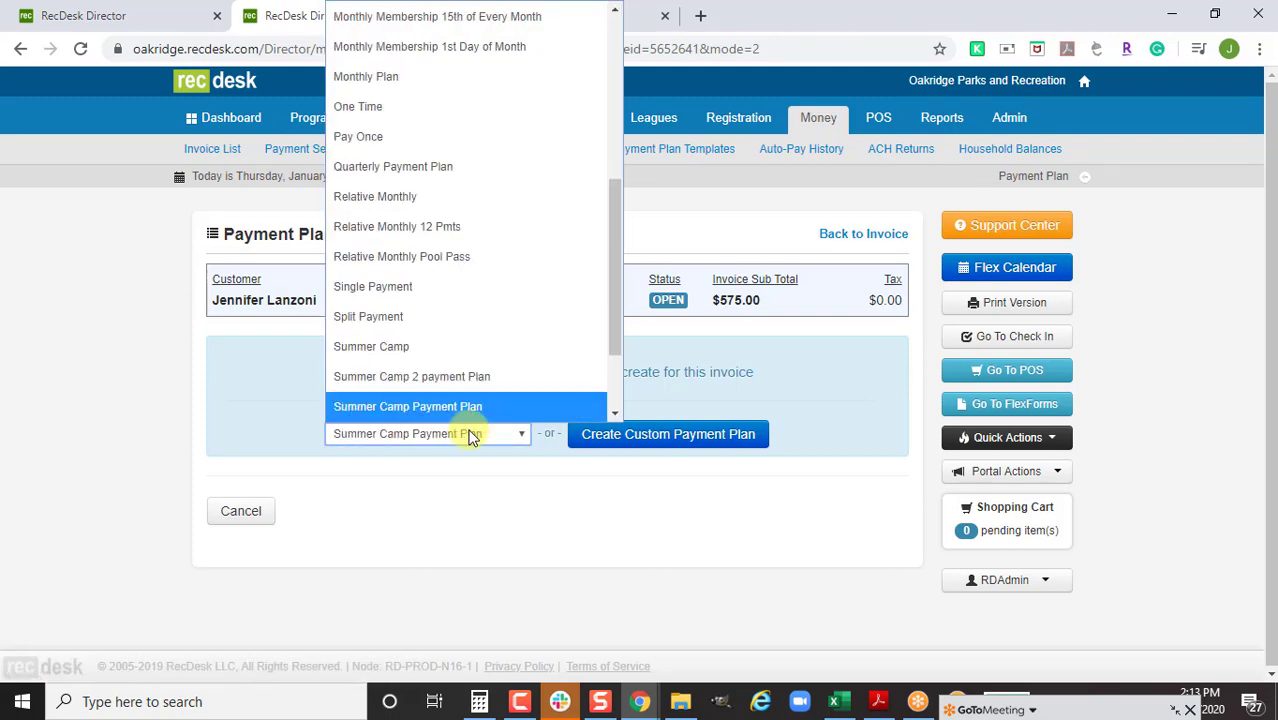
click(456, 348)
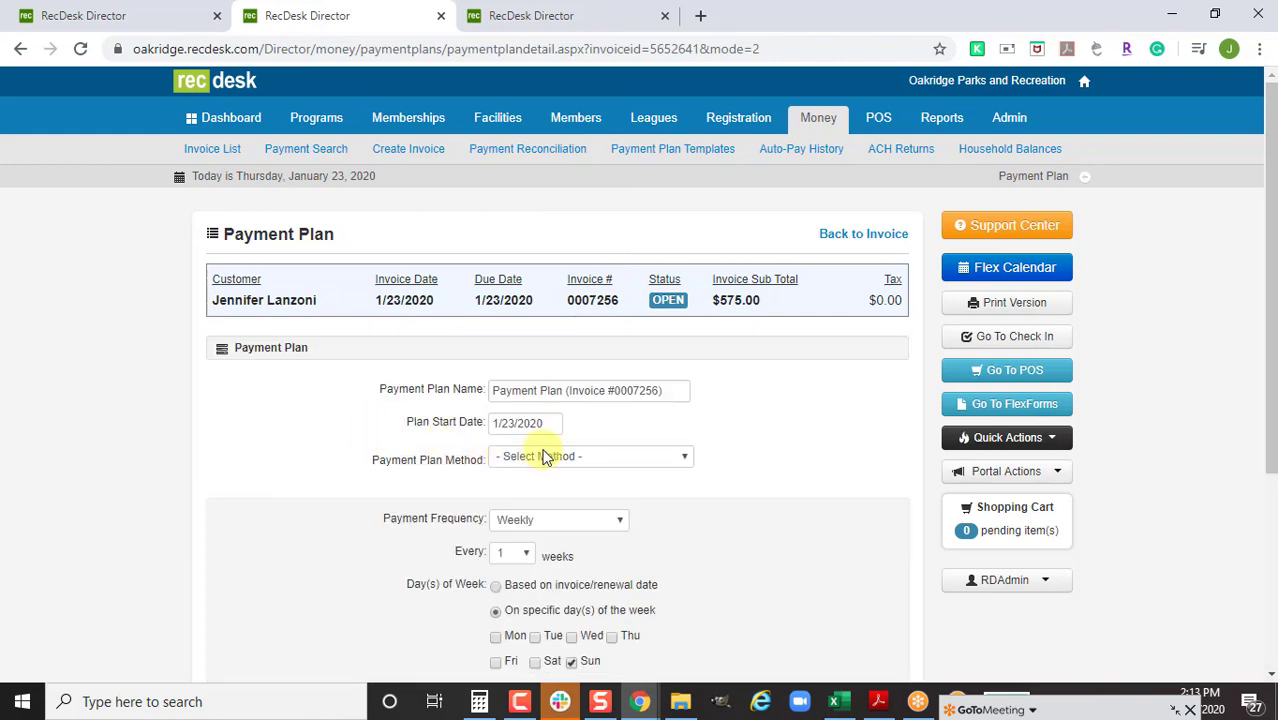
Set the plan start date to 06/21/2020 using the calendar
scroll(756, 445, down, 1)
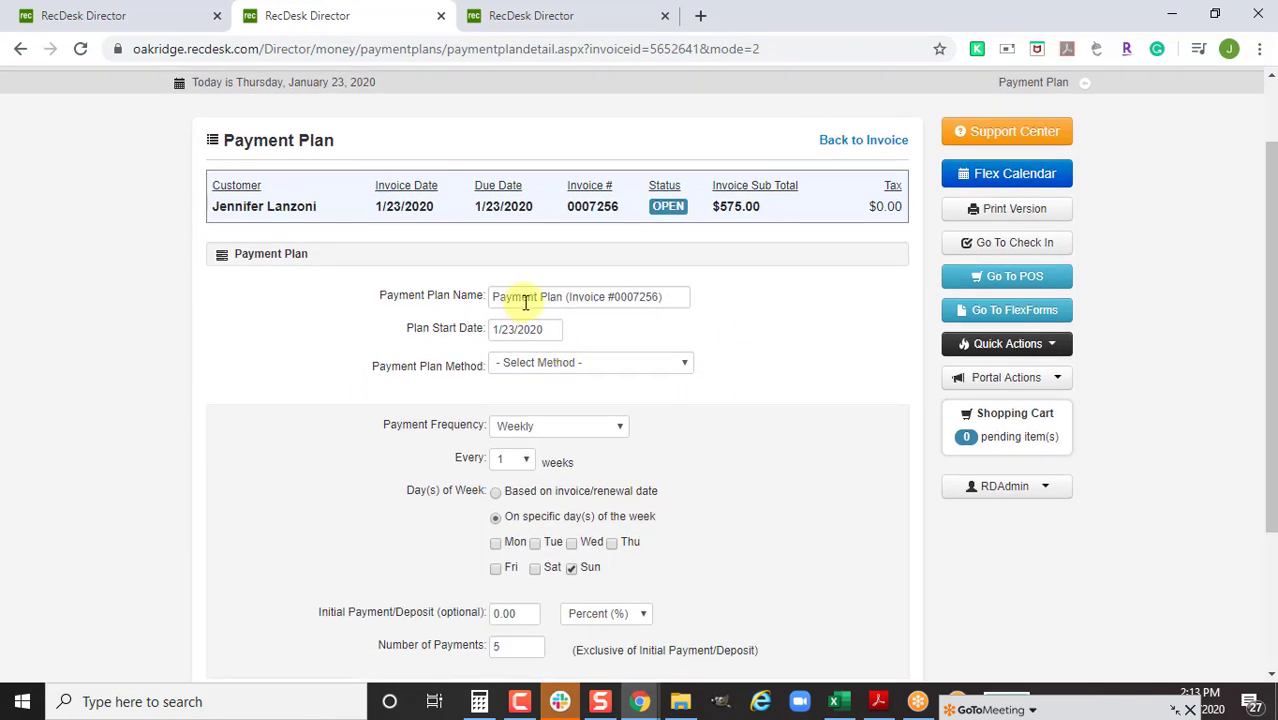
click(544, 331)
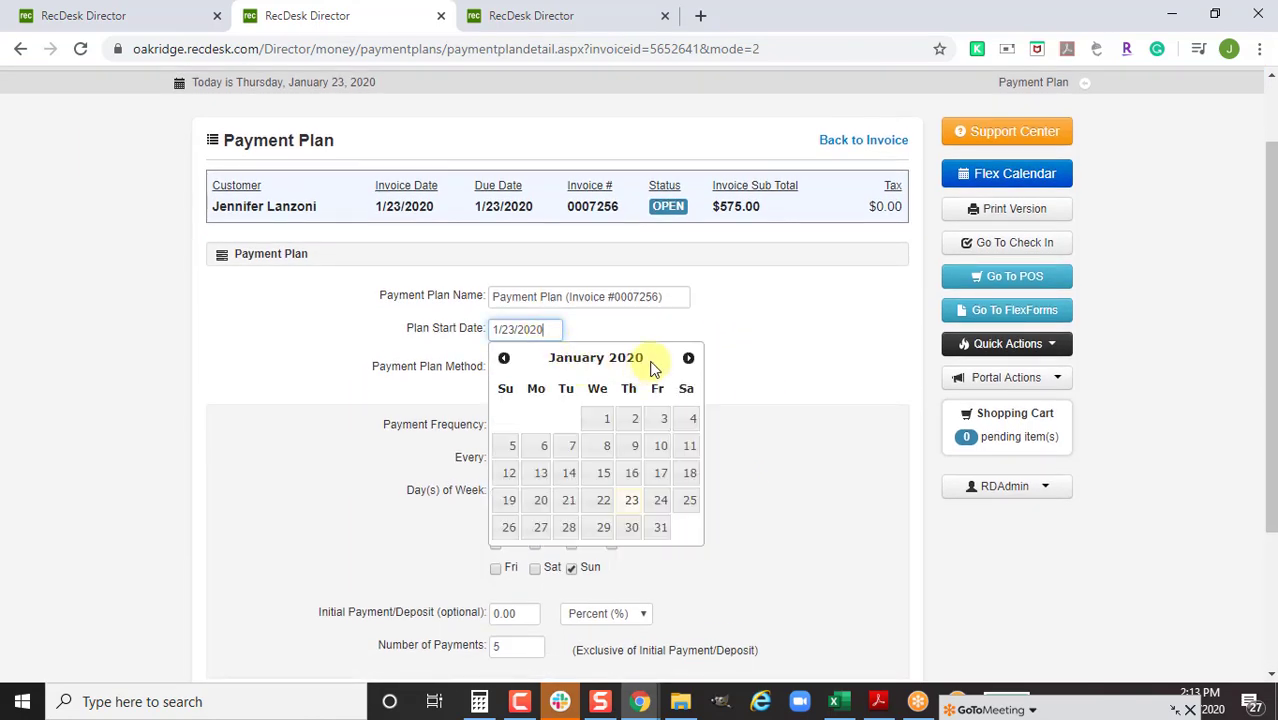
click(688, 358)
click(688, 358)
click(688, 358)
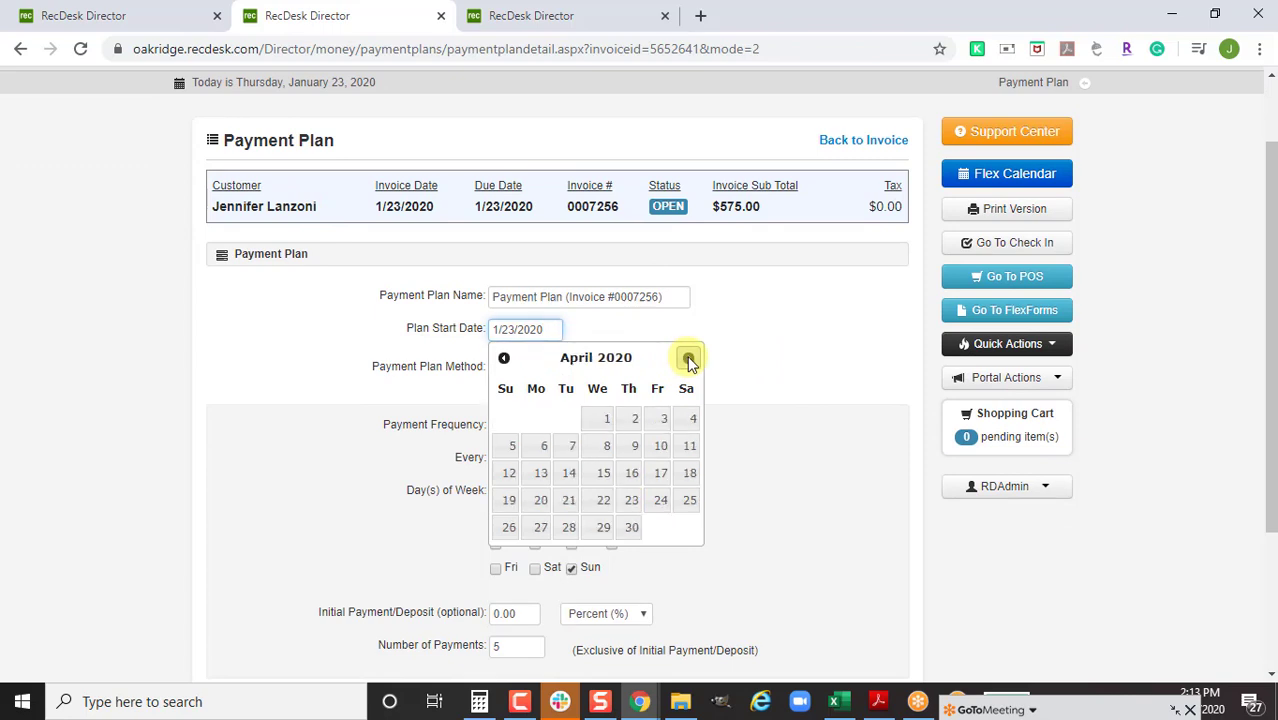
click(688, 358)
click(688, 358)
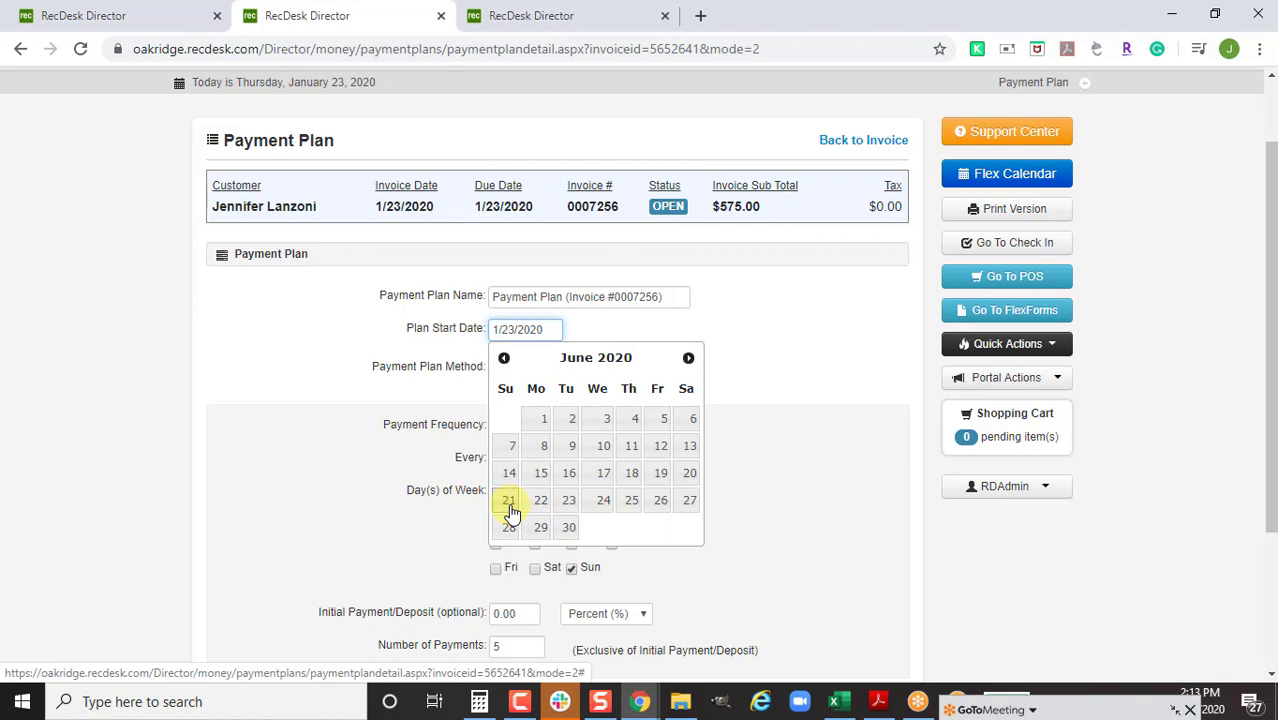
click(511, 512)
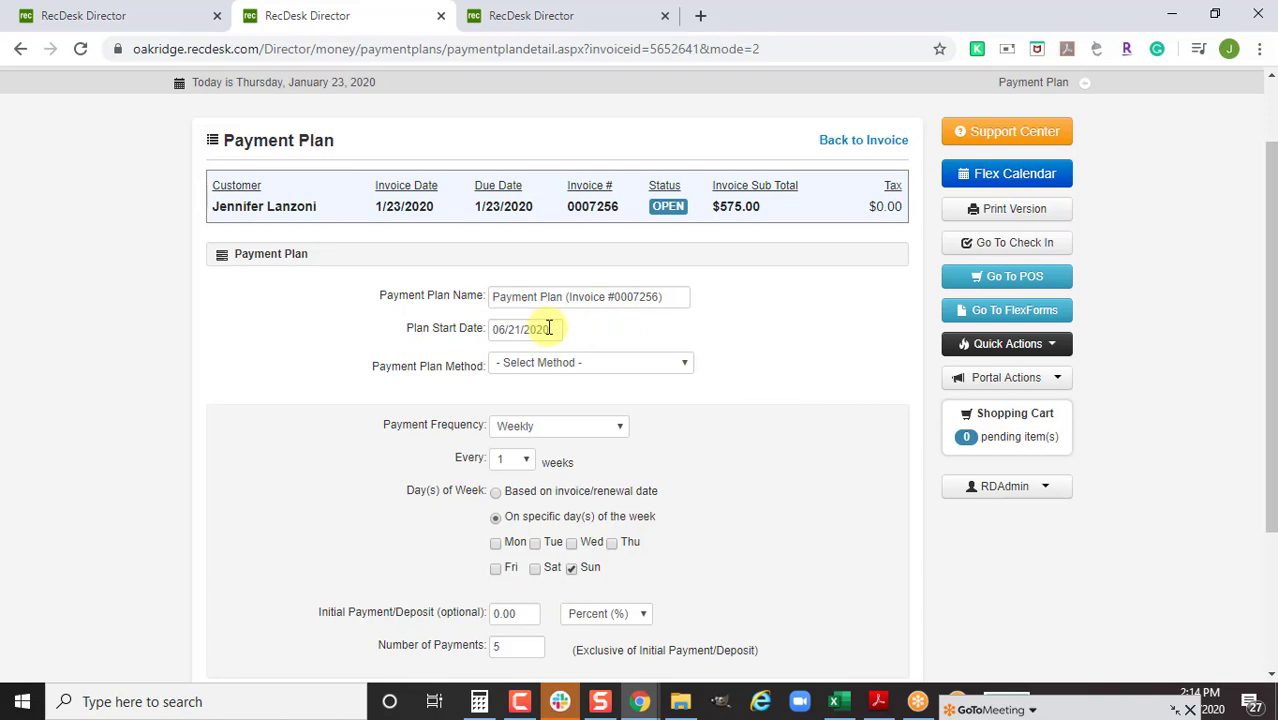
Use Enroll in AutoPay with the stored VISA card instead of Chase, and generate the schedule
click(637, 368)
click(624, 418)
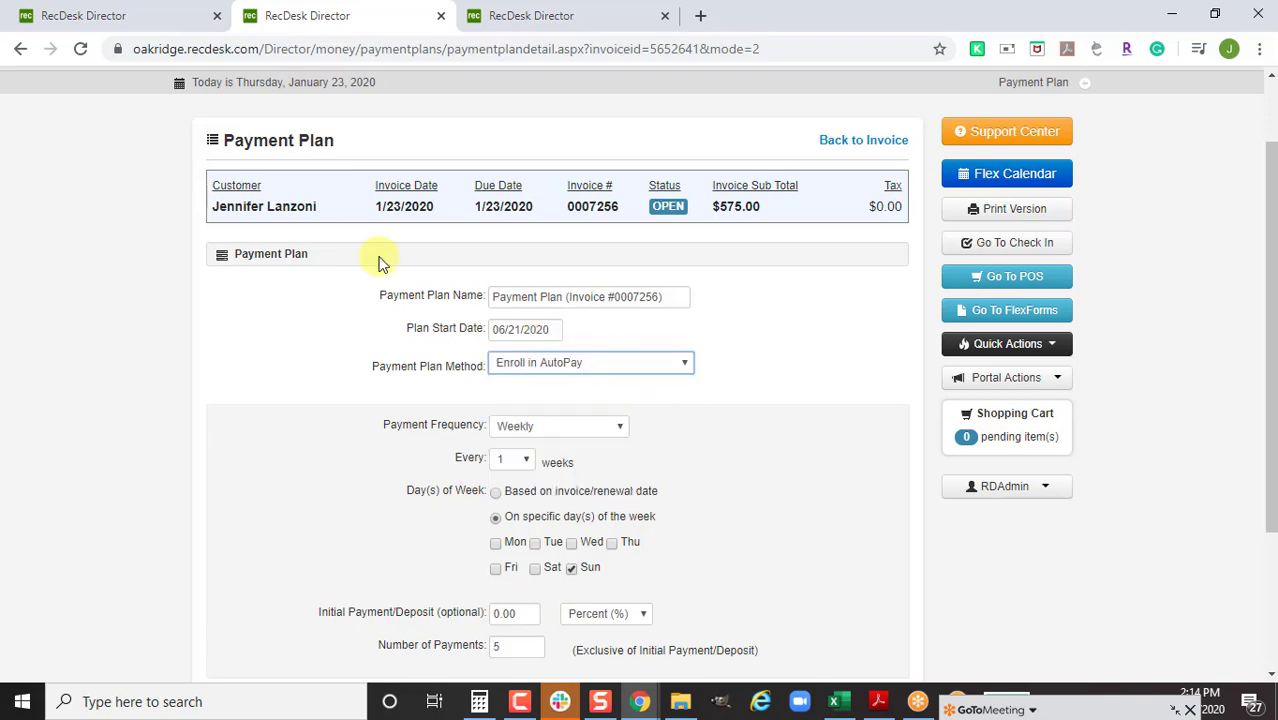
scroll(790, 385, down, 2)
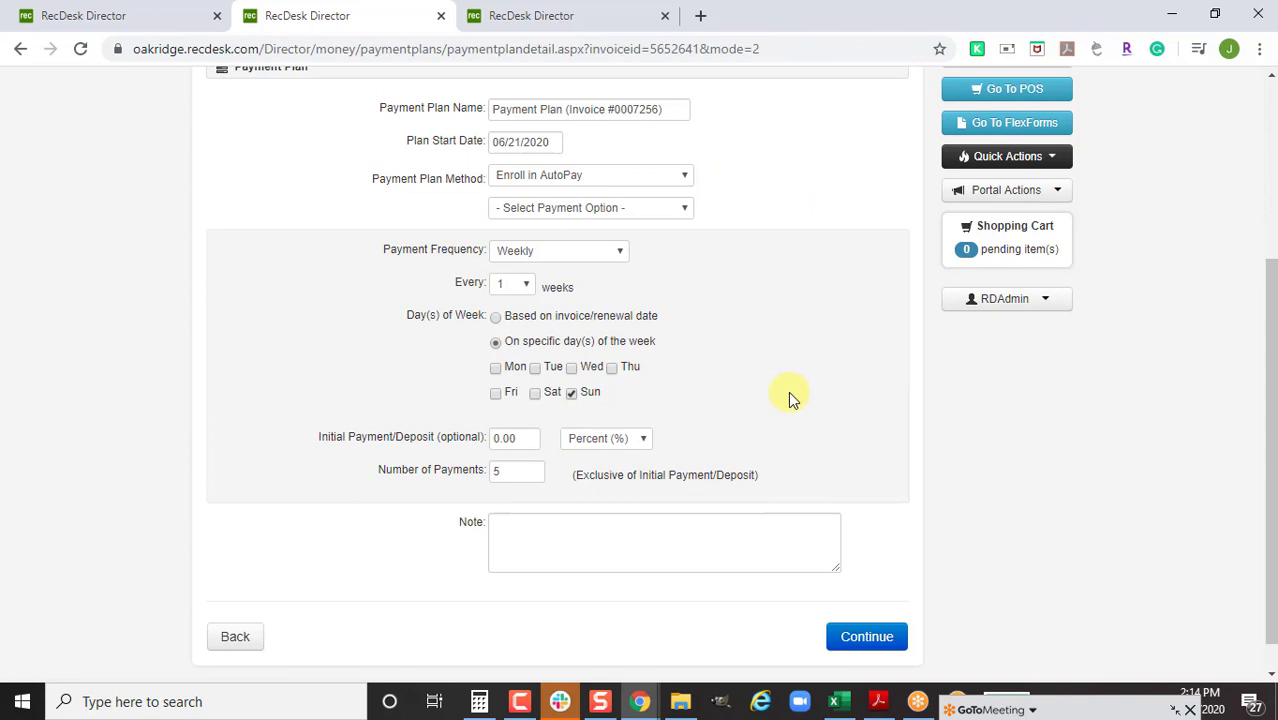
scroll(700, 372, up, 1)
click(590, 303)
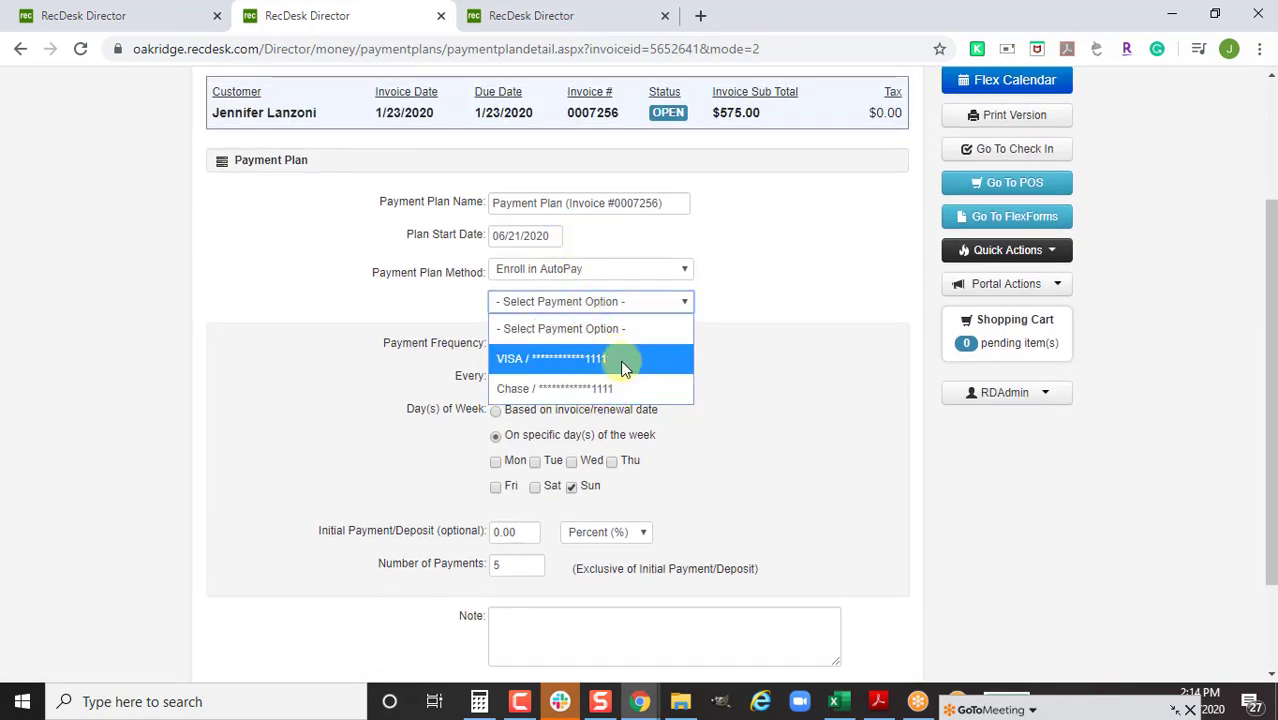
click(621, 387)
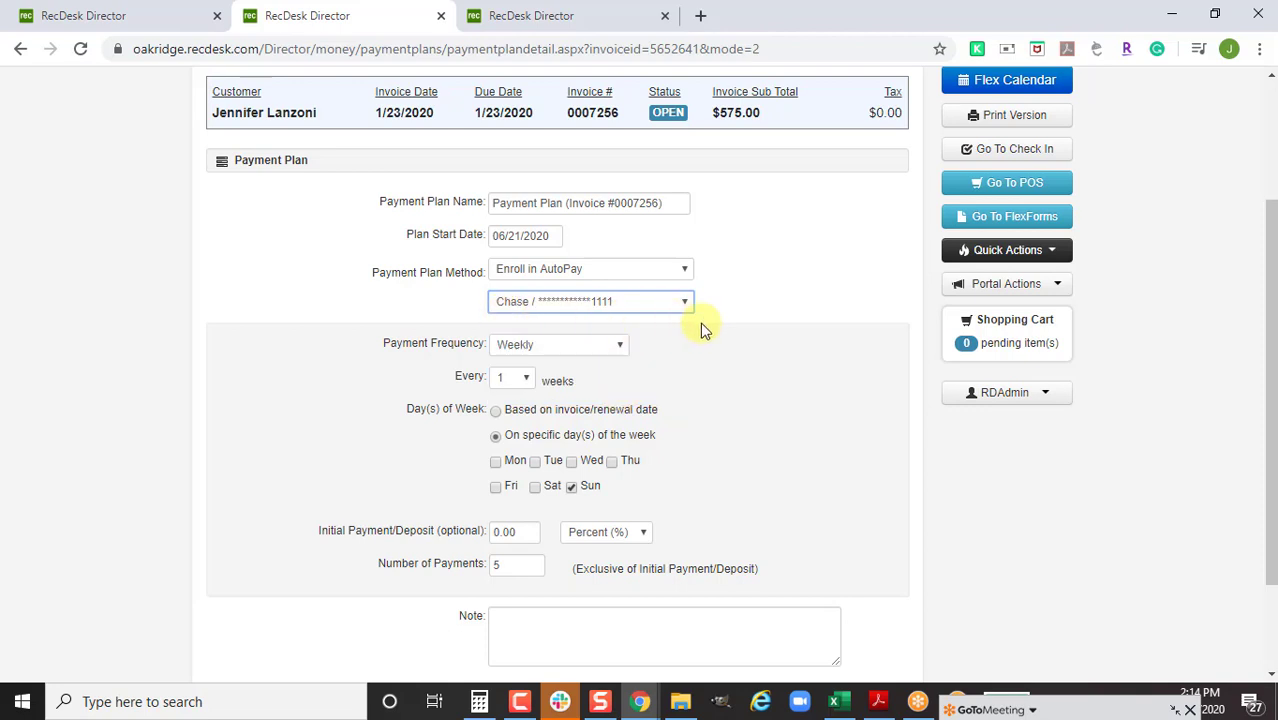
click(540, 306)
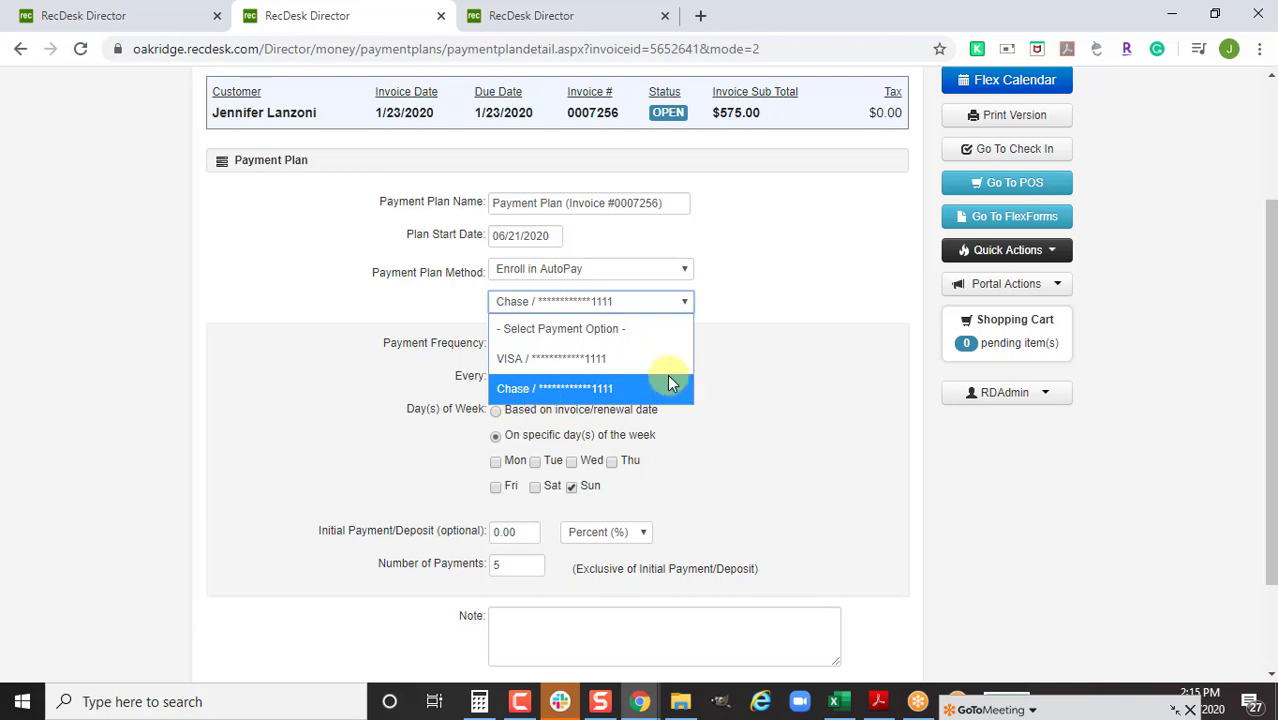
click(513, 362)
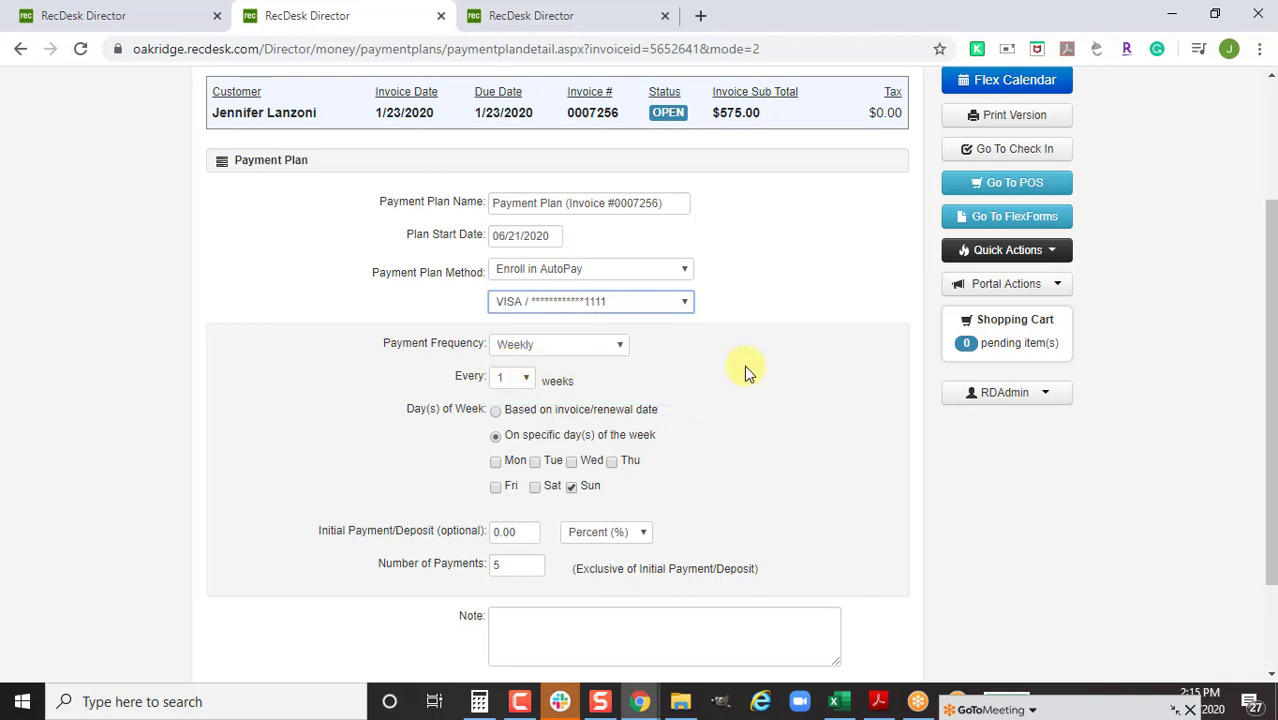
scroll(744, 372, down, 2)
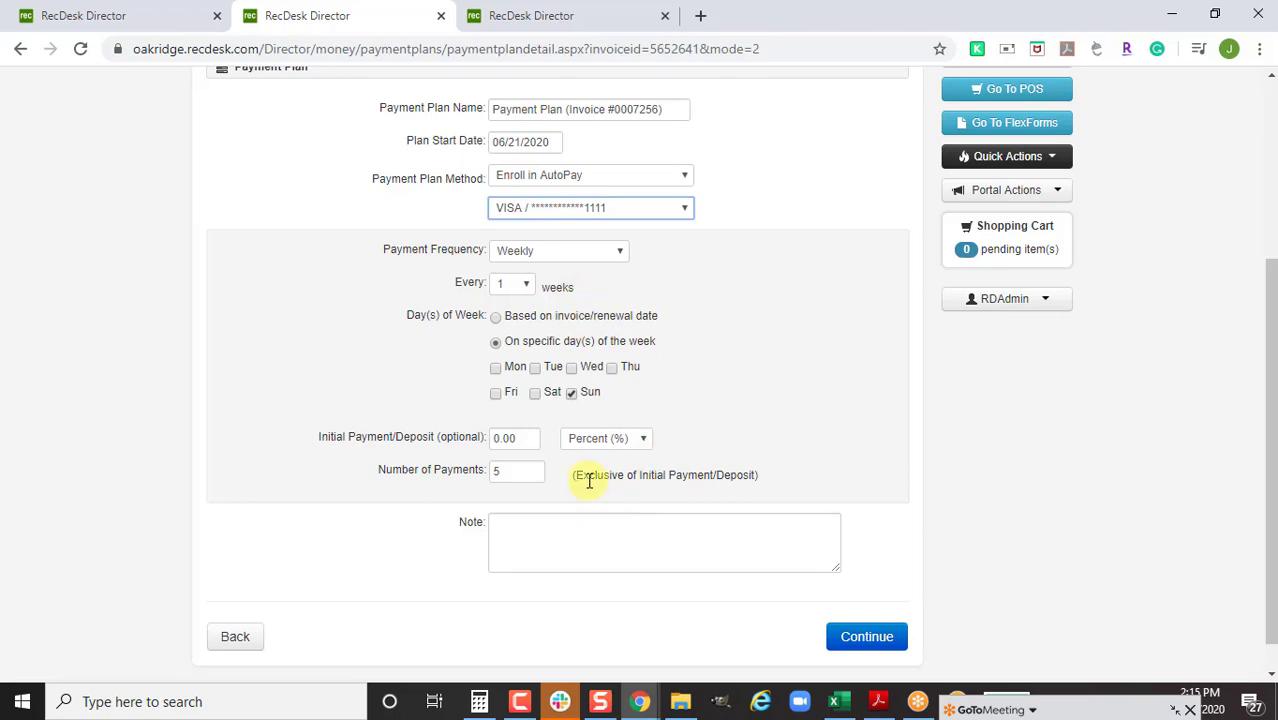
click(864, 637)
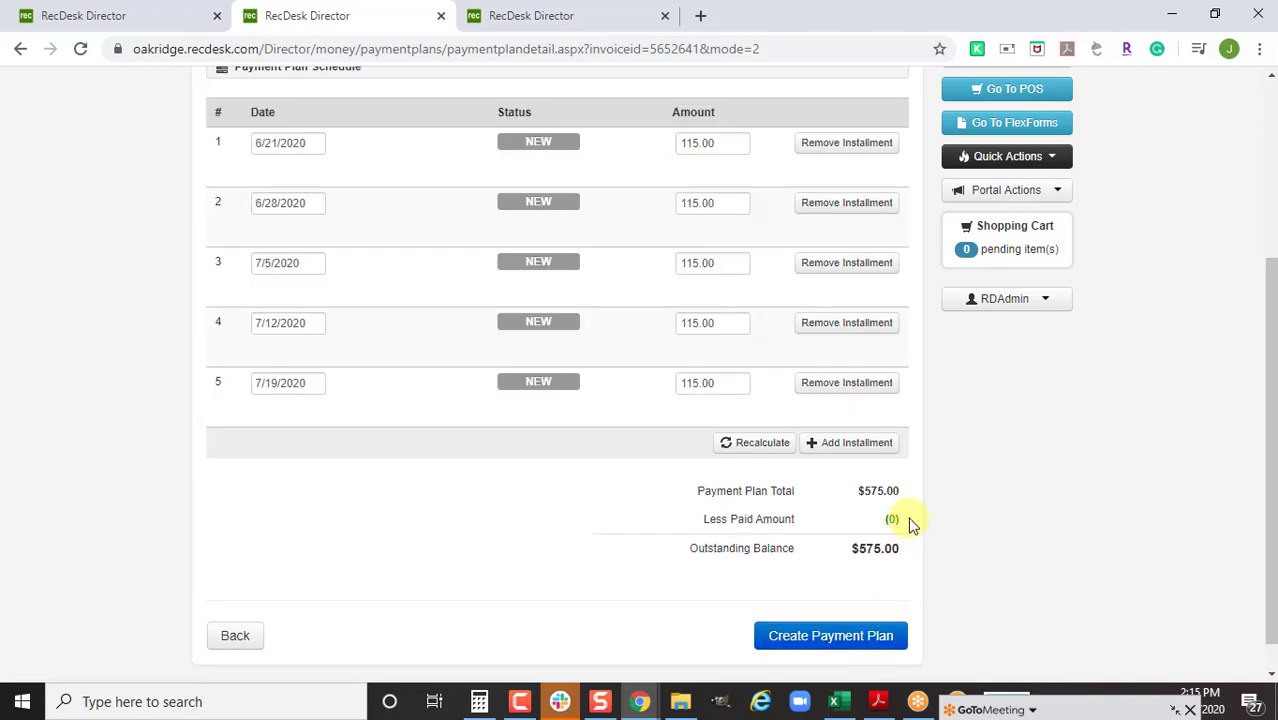
Enter installment amounts 125, 85, 125, 125 and 125
scroll(910, 525, up, 2)
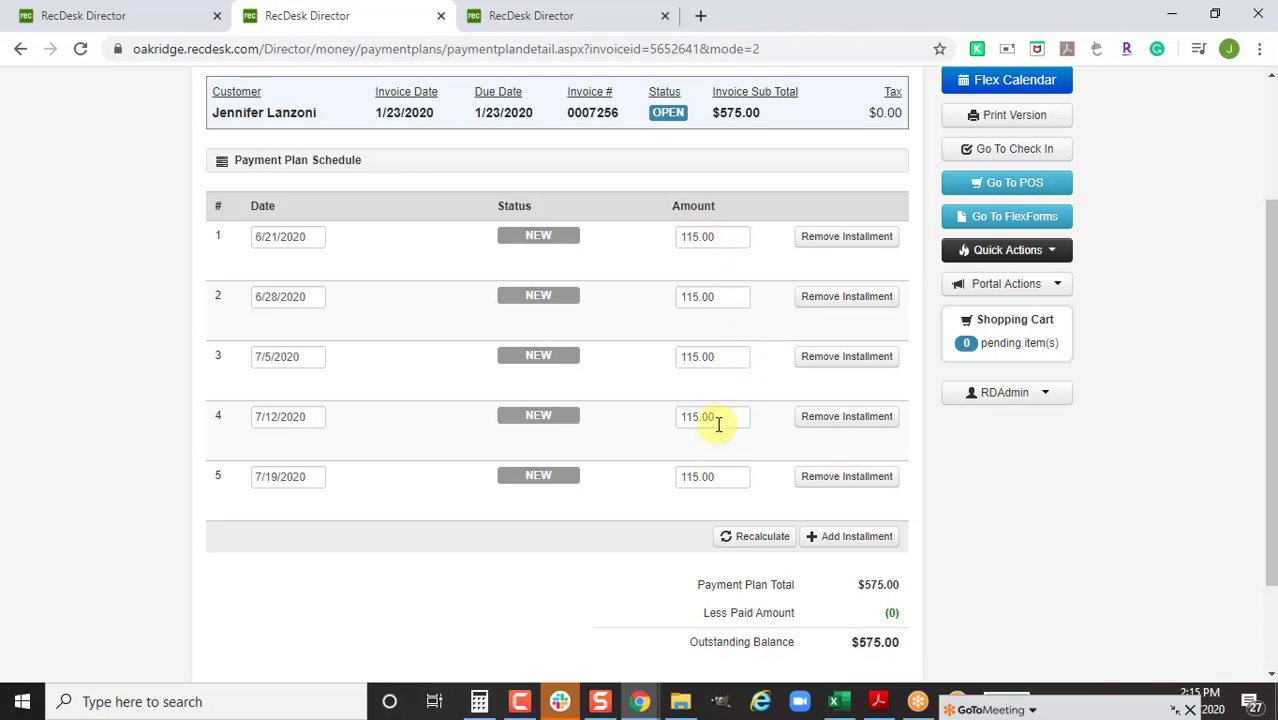
drag(722, 240, 676, 240)
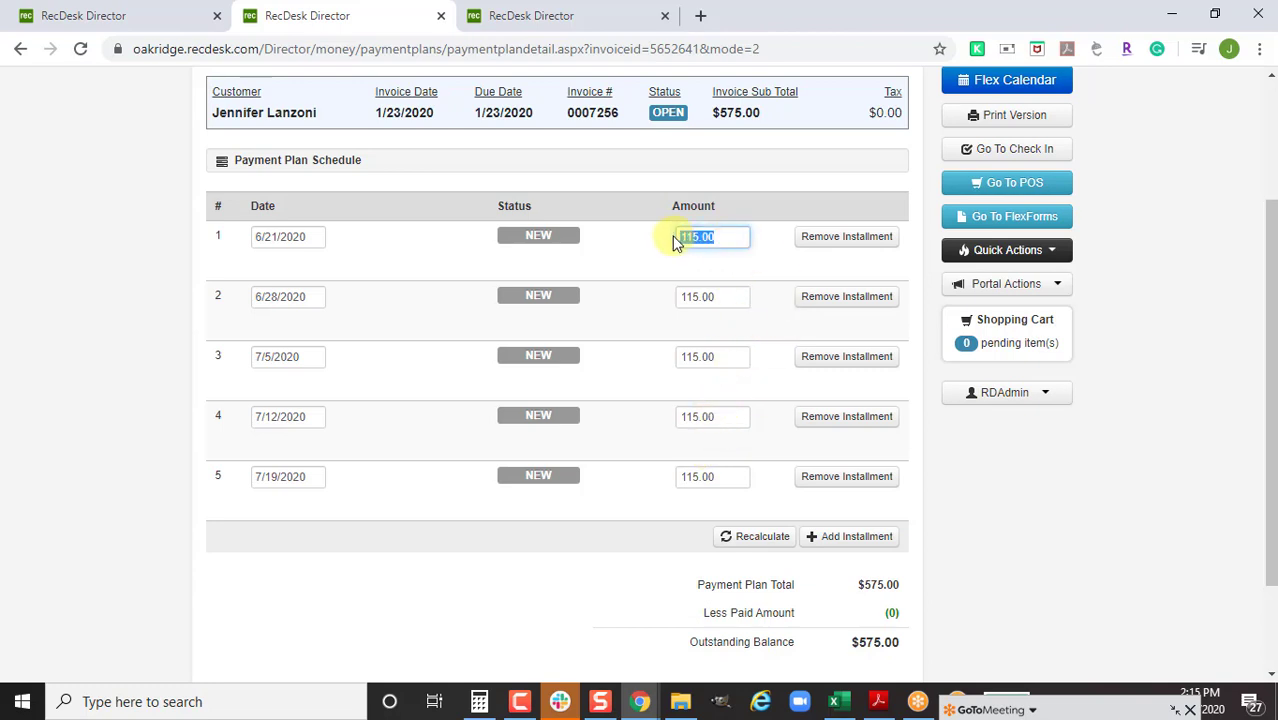
text(125)
drag(724, 297, 647, 305)
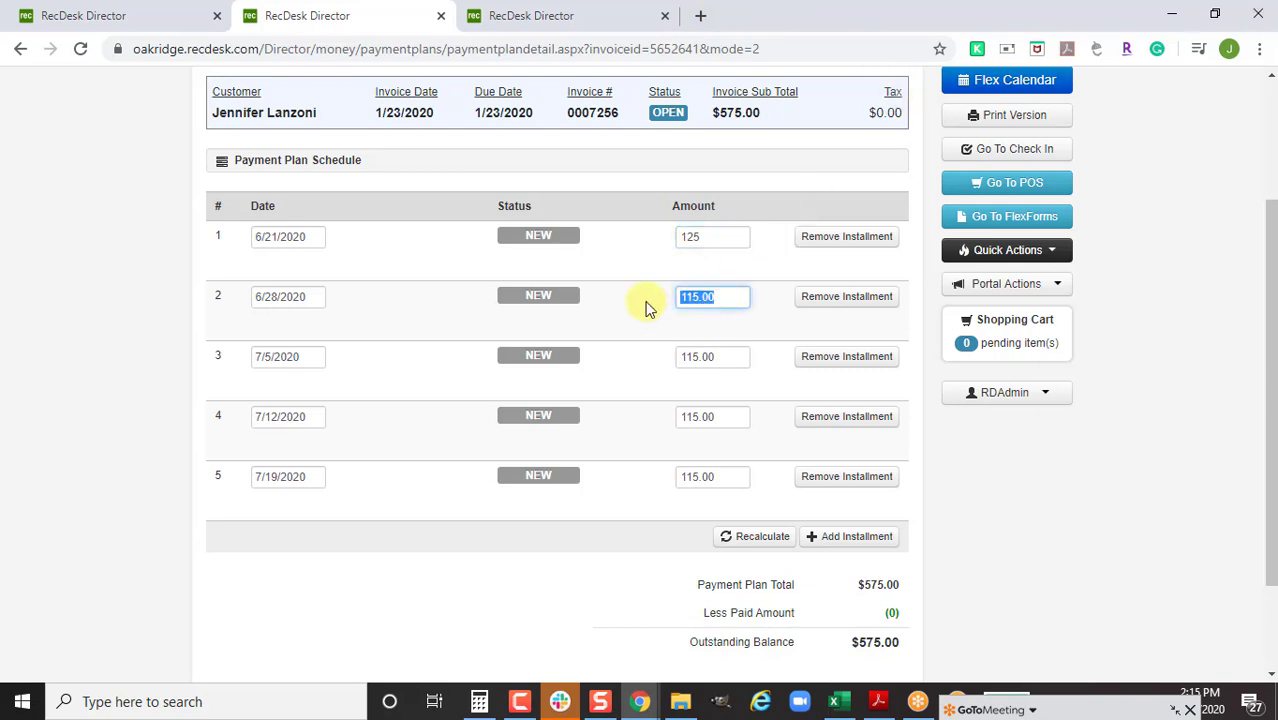
text(85)
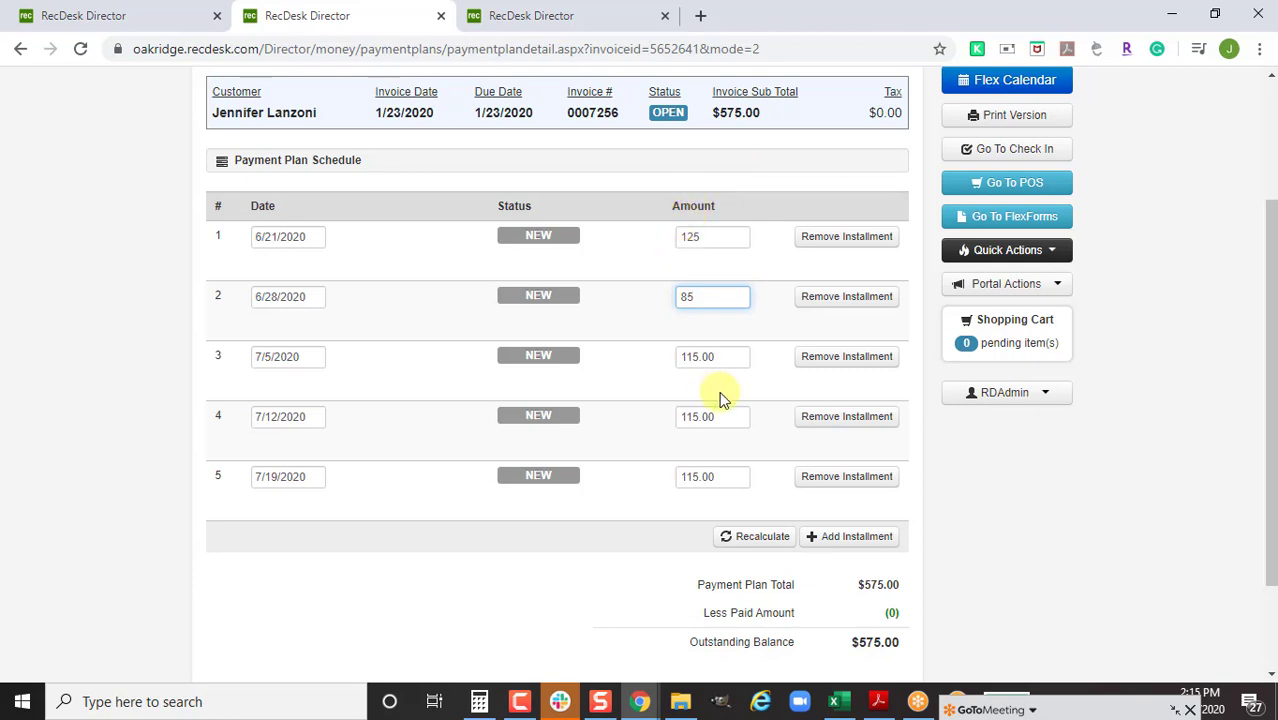
drag(734, 362, 652, 371)
text(125)
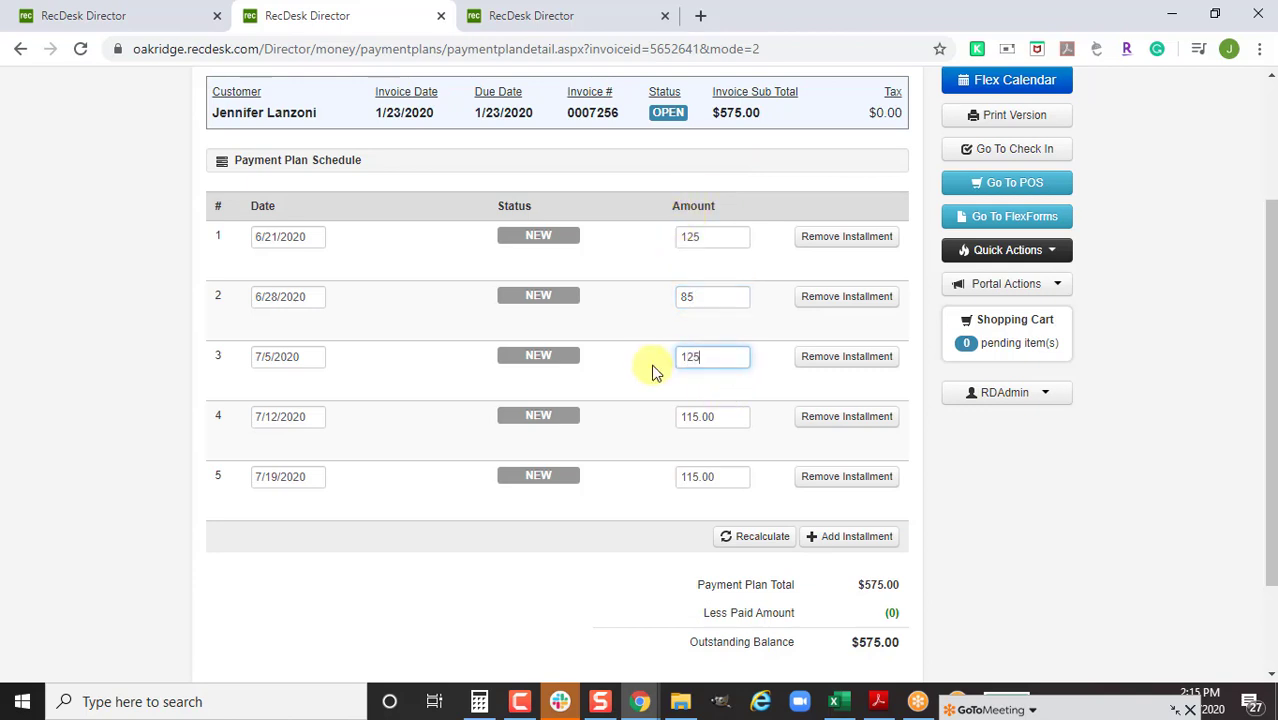
drag(702, 414, 650, 433)
text(125)
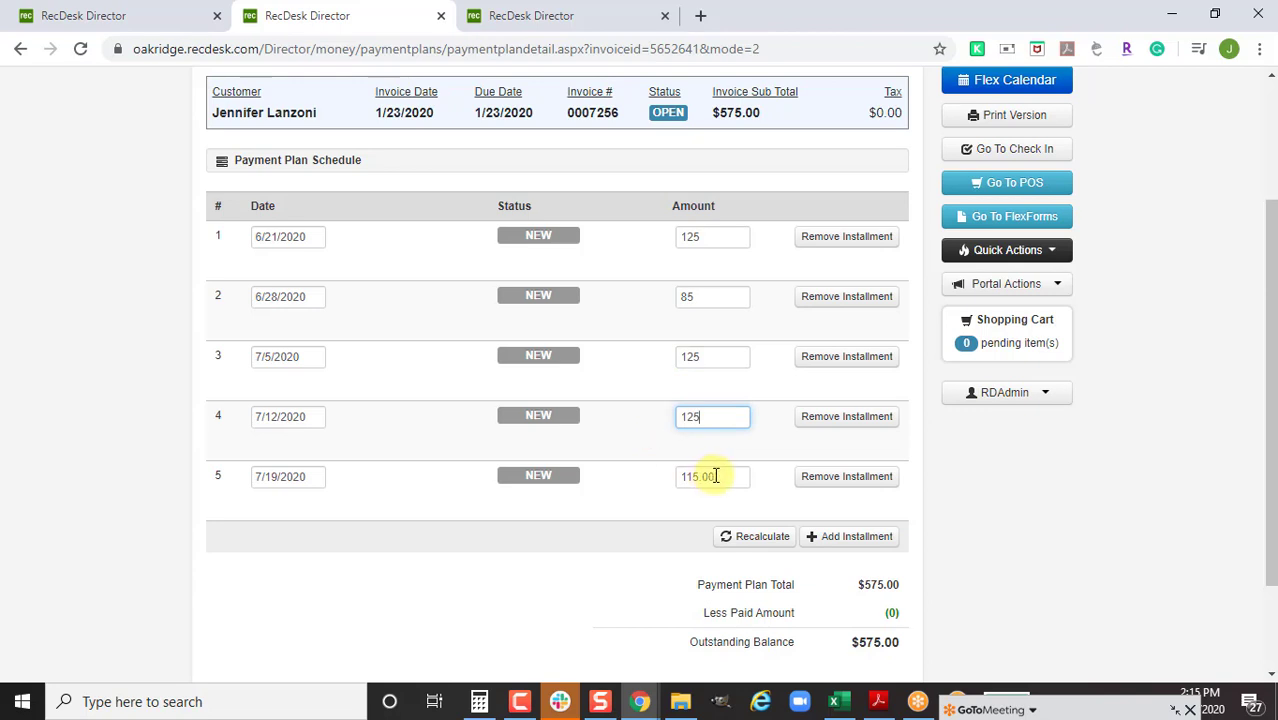
drag(714, 476, 650, 480)
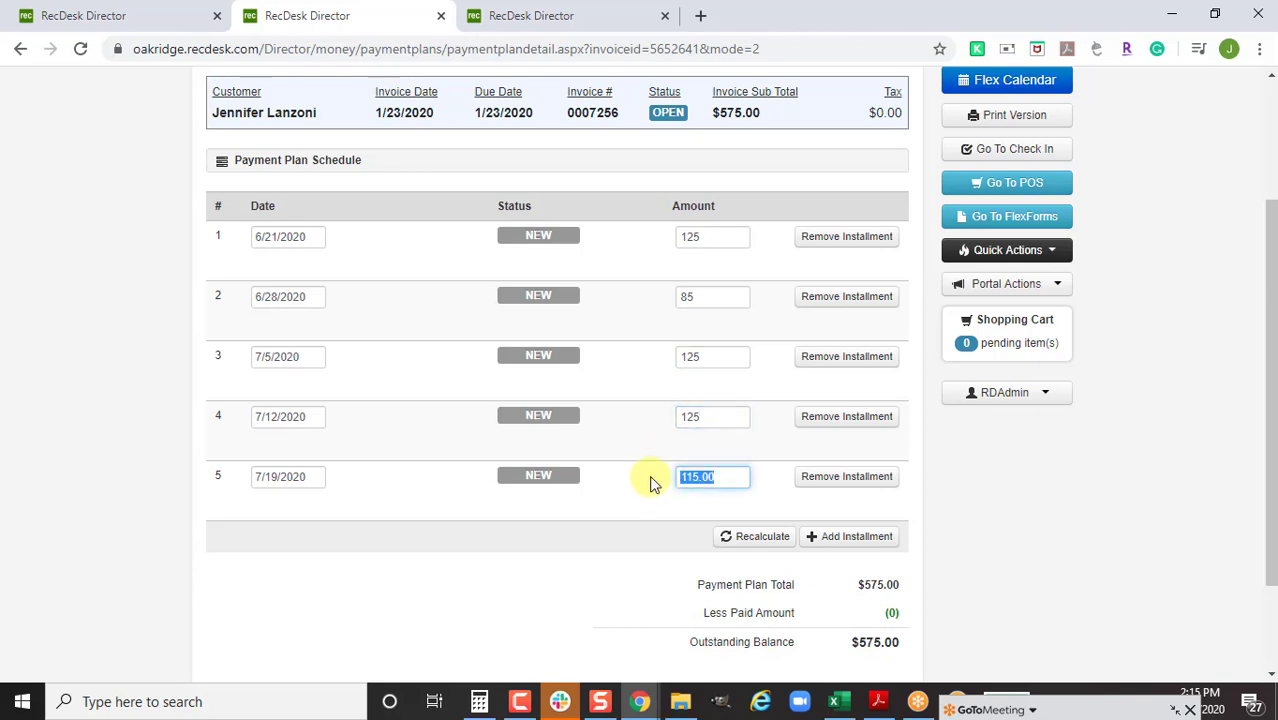
text(125)
Attempt to save, check invoice 0007256's line amounts, and select installment 2's 80 to correct it
scroll(650, 484, down, 1)
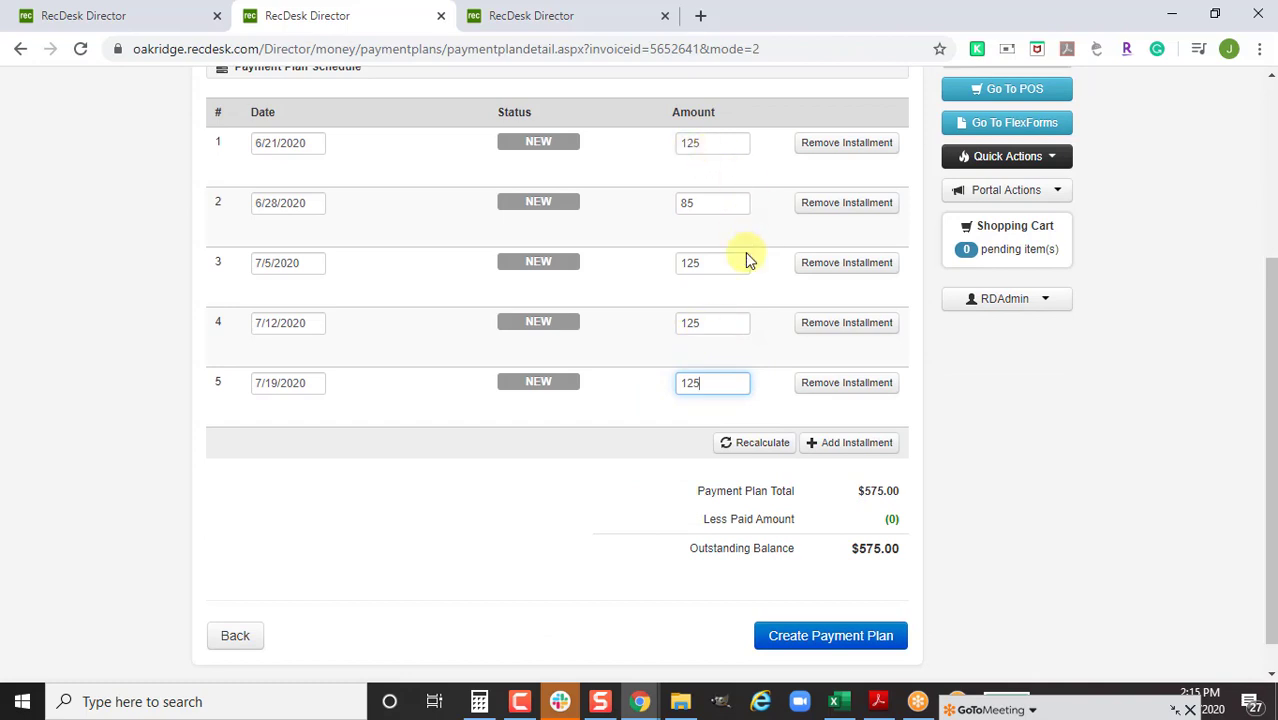
scroll(755, 300, up, 1)
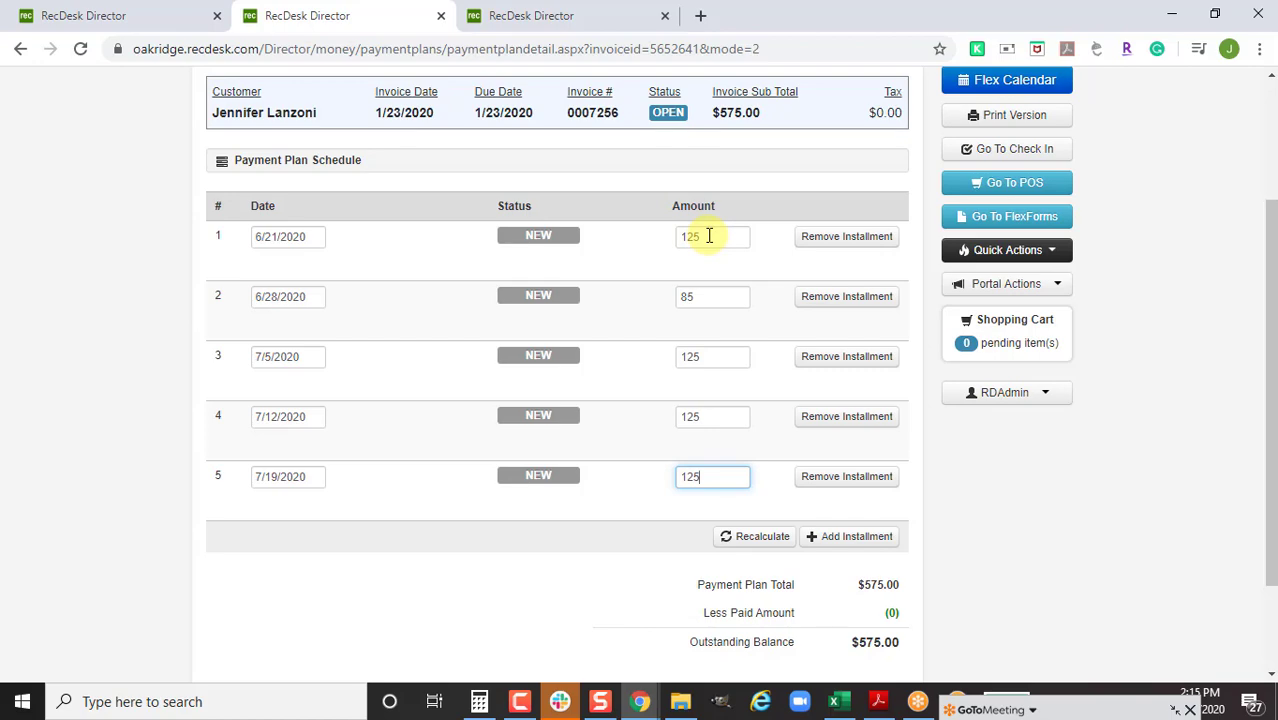
scroll(785, 345, down, 2)
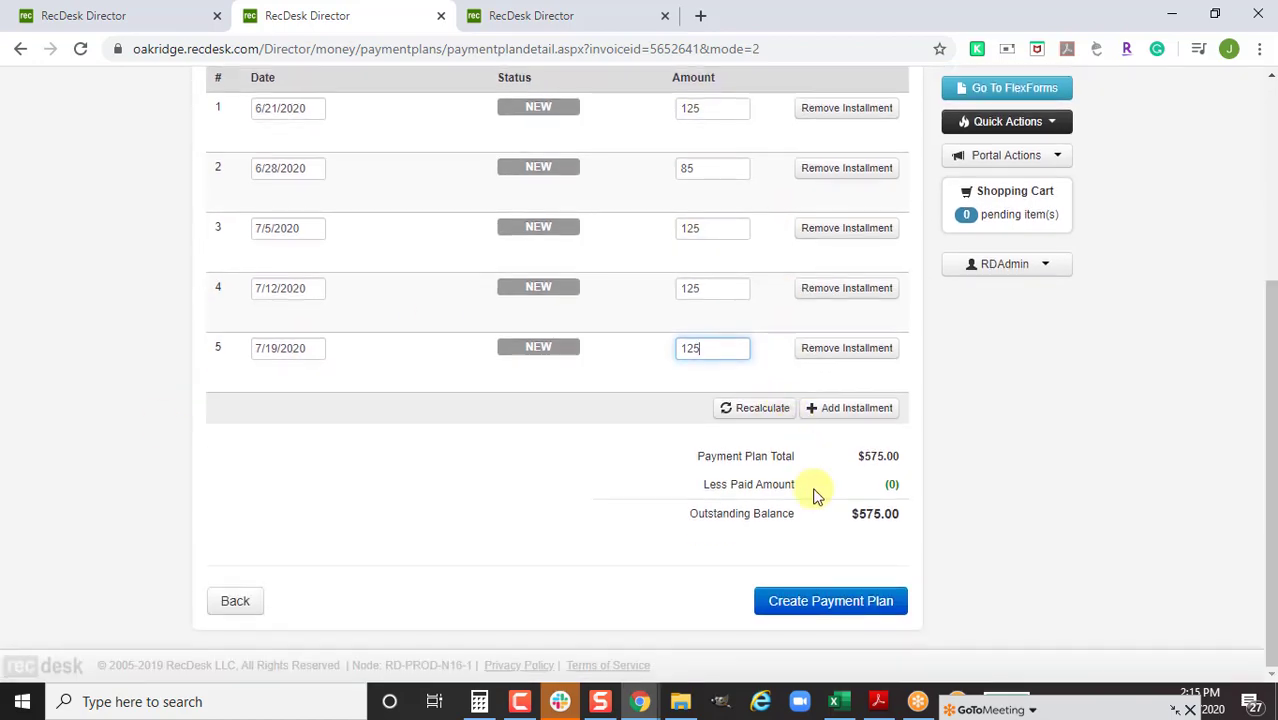
click(813, 601)
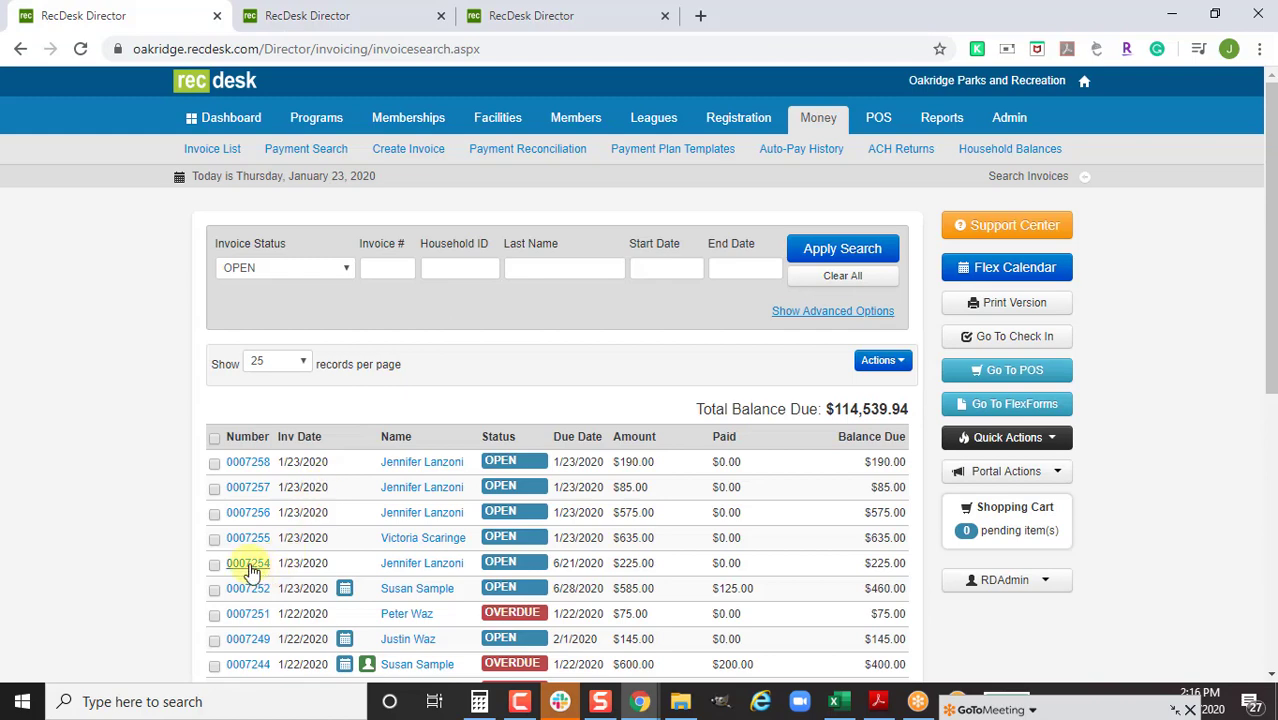
click(248, 563)
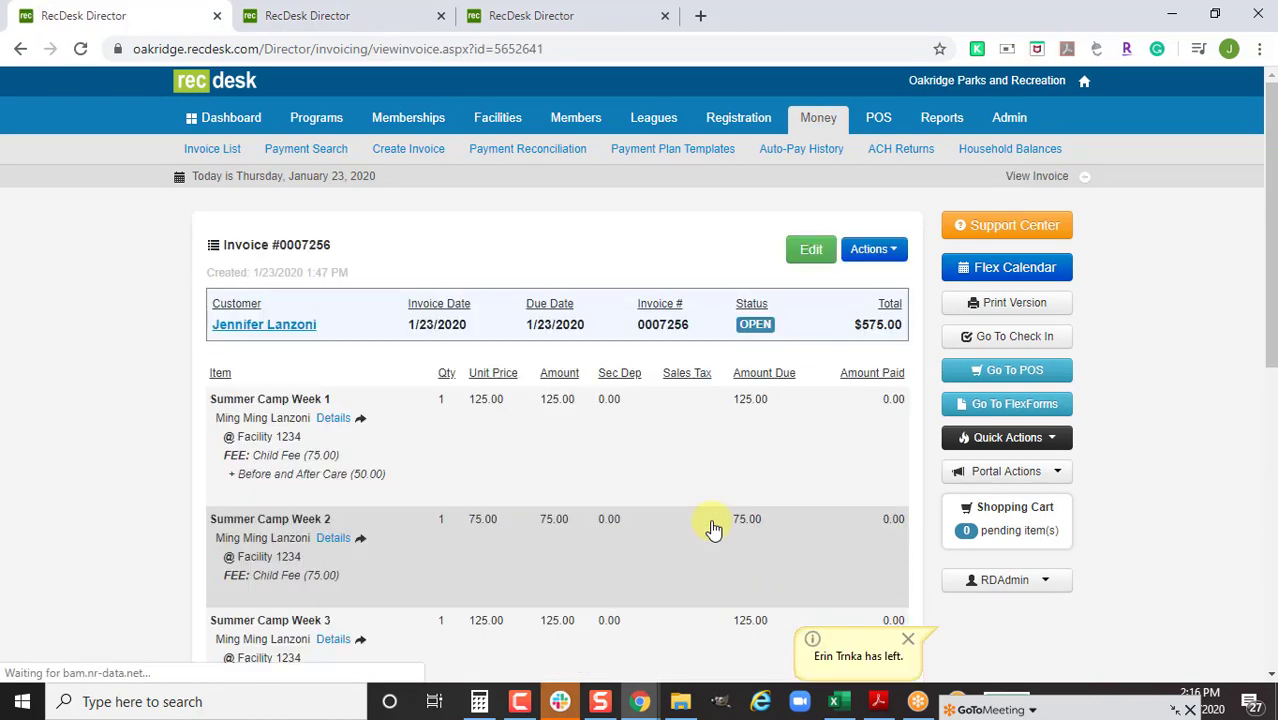
scroll(710, 527, down, 1)
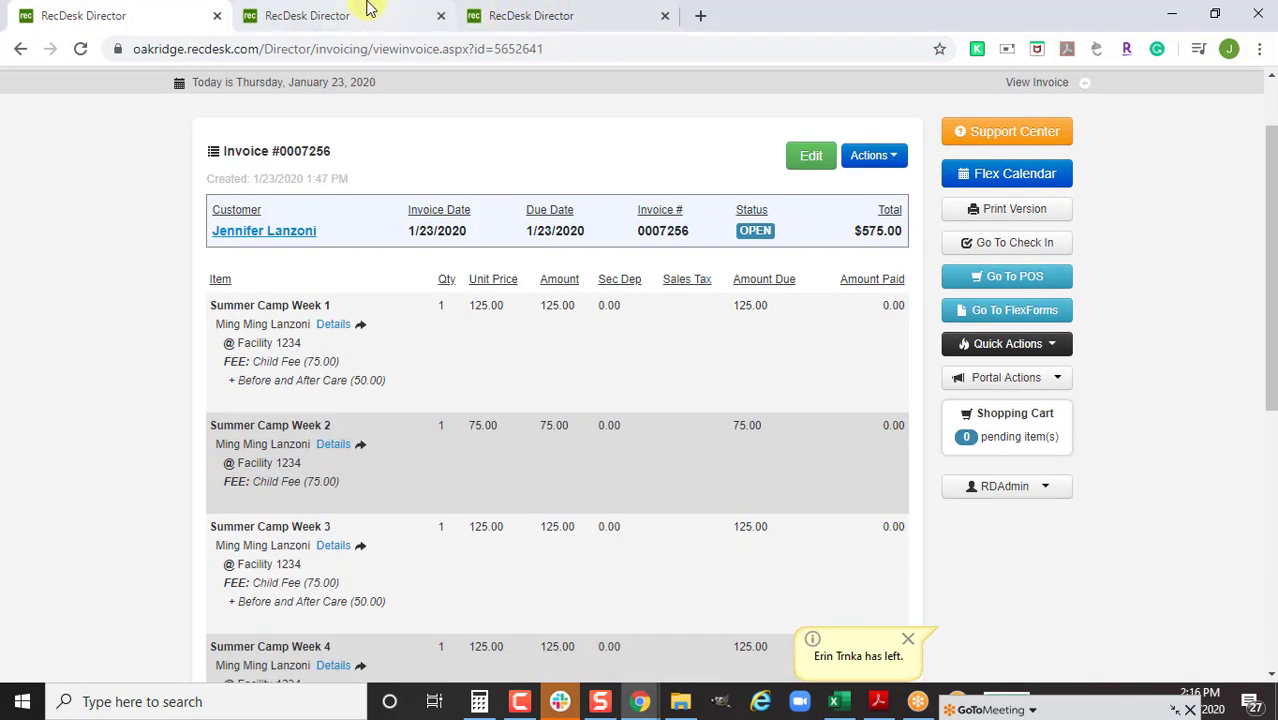
click(365, 15)
double_click(714, 168)
Enter the corrected 75 amount and save the five-installment payment plan
text(75)
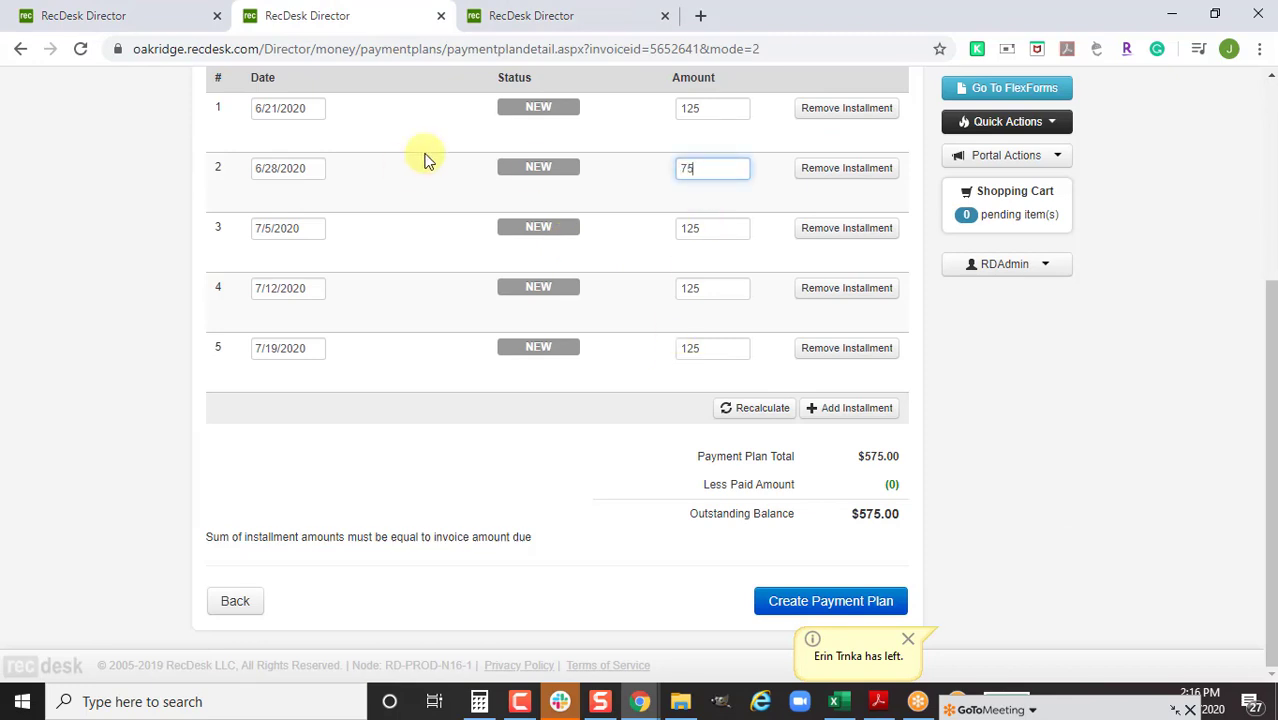
click(807, 605)
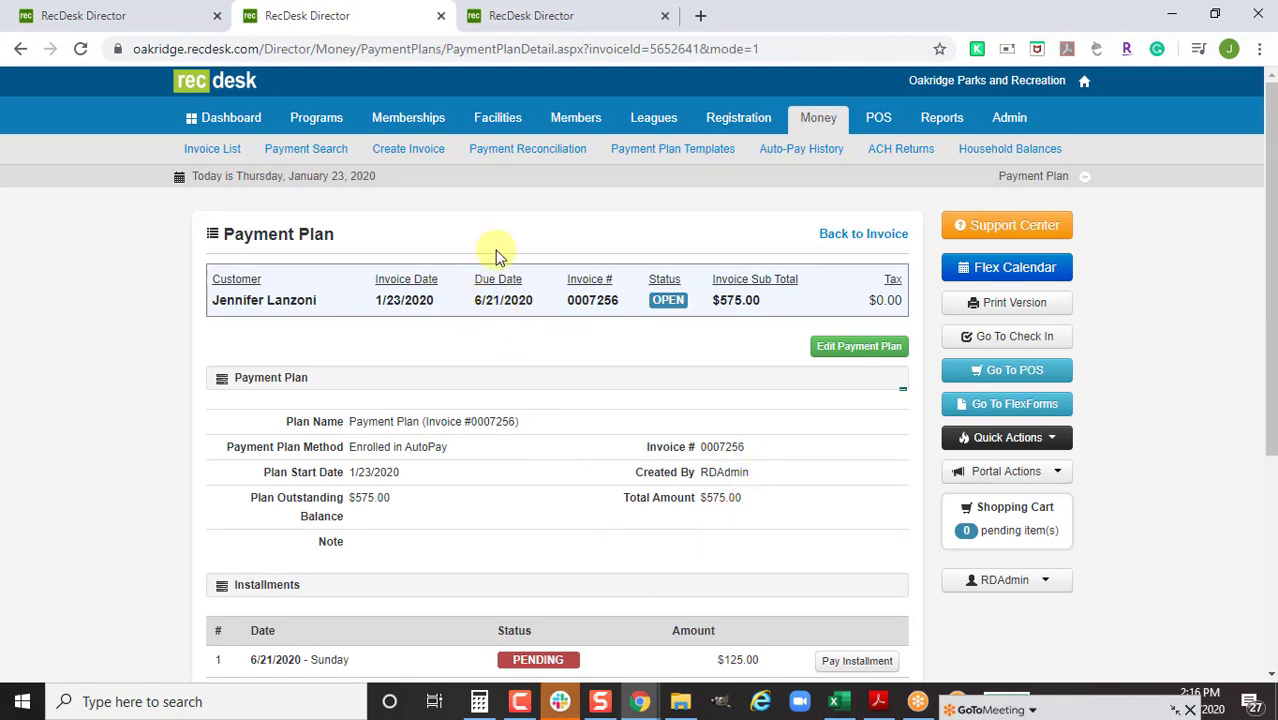
scroll(540, 380, down, 2)
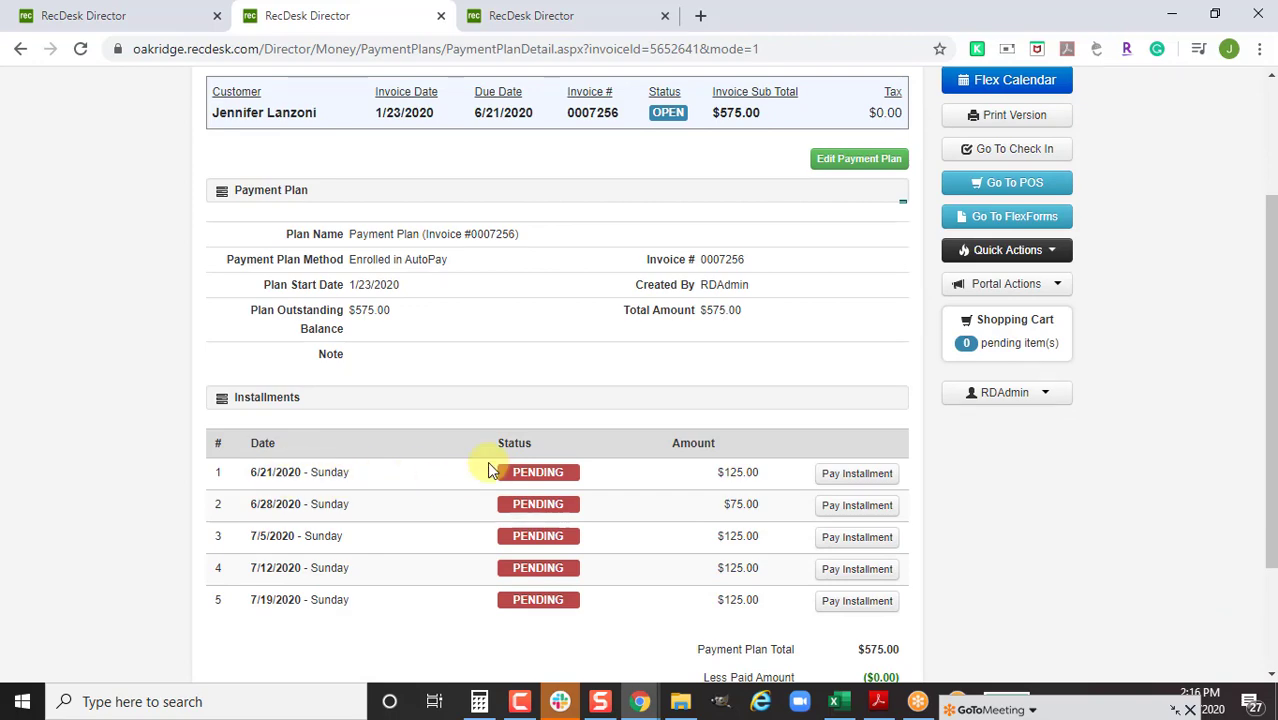
Pay the plan's first $125 installment by check, then open invoice 0007256
click(874, 476)
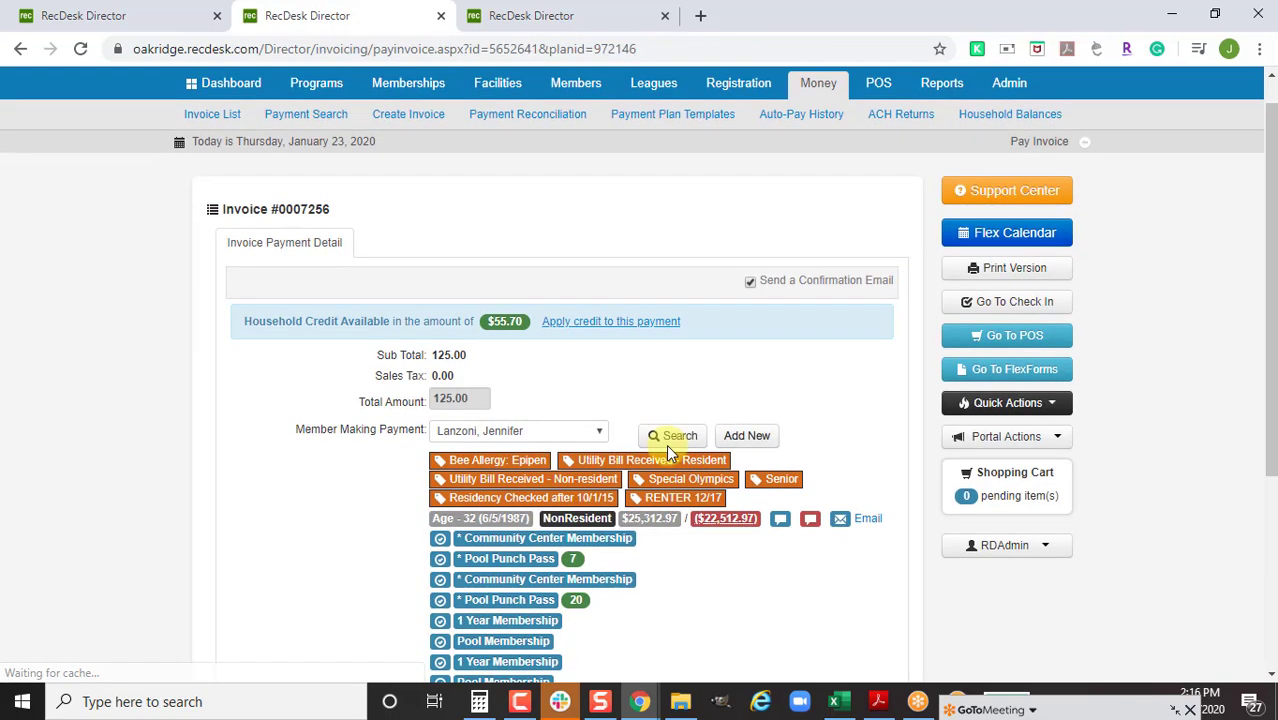
scroll(666, 450, down, 3)
click(560, 466)
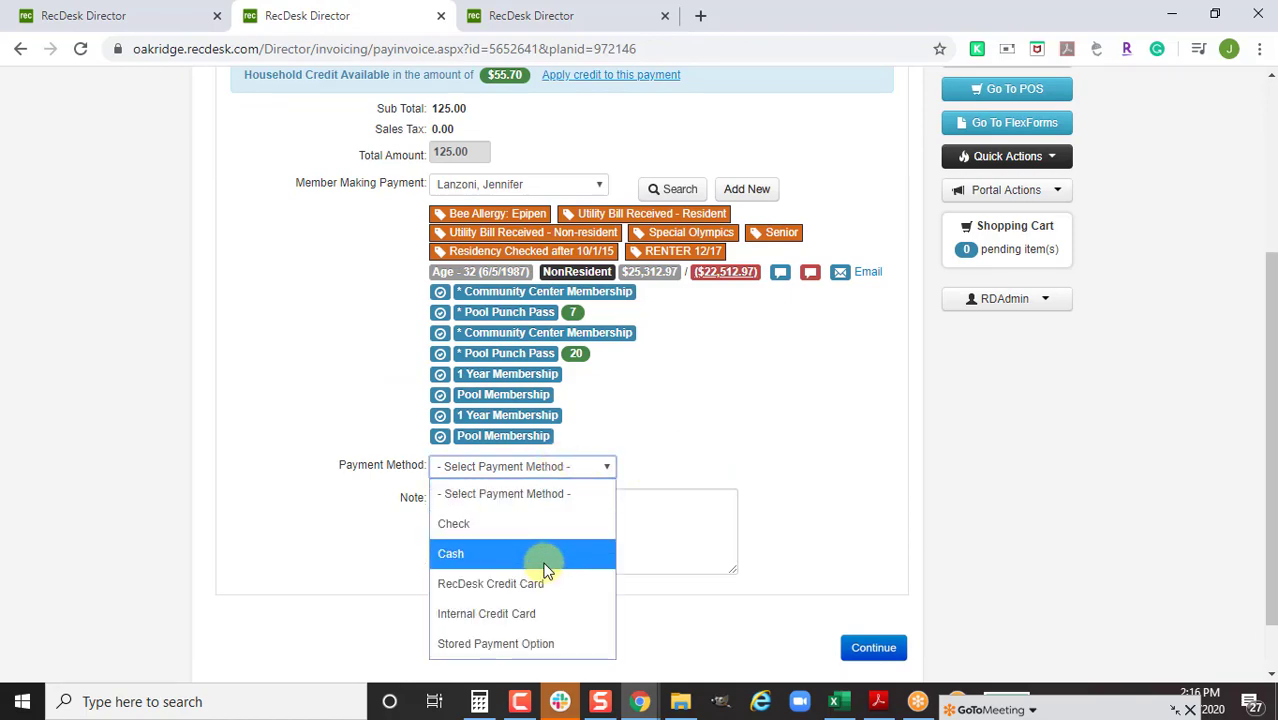
click(553, 524)
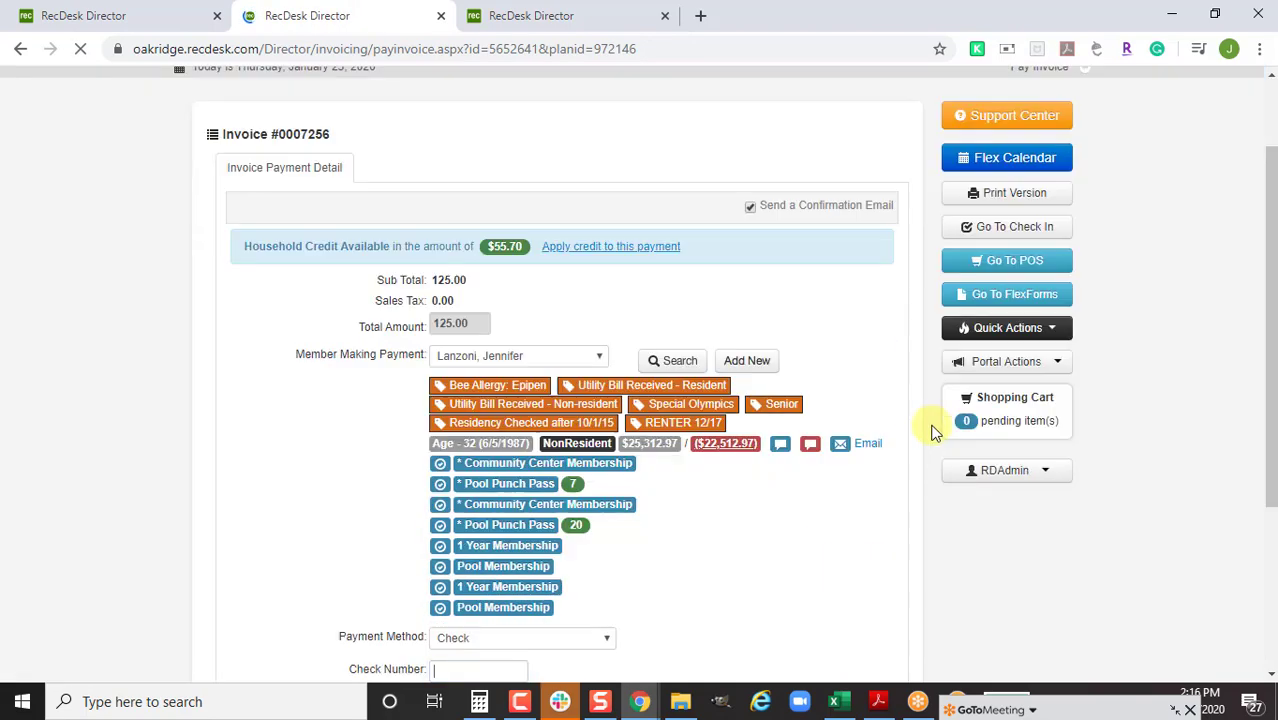
scroll(931, 432, down, 3)
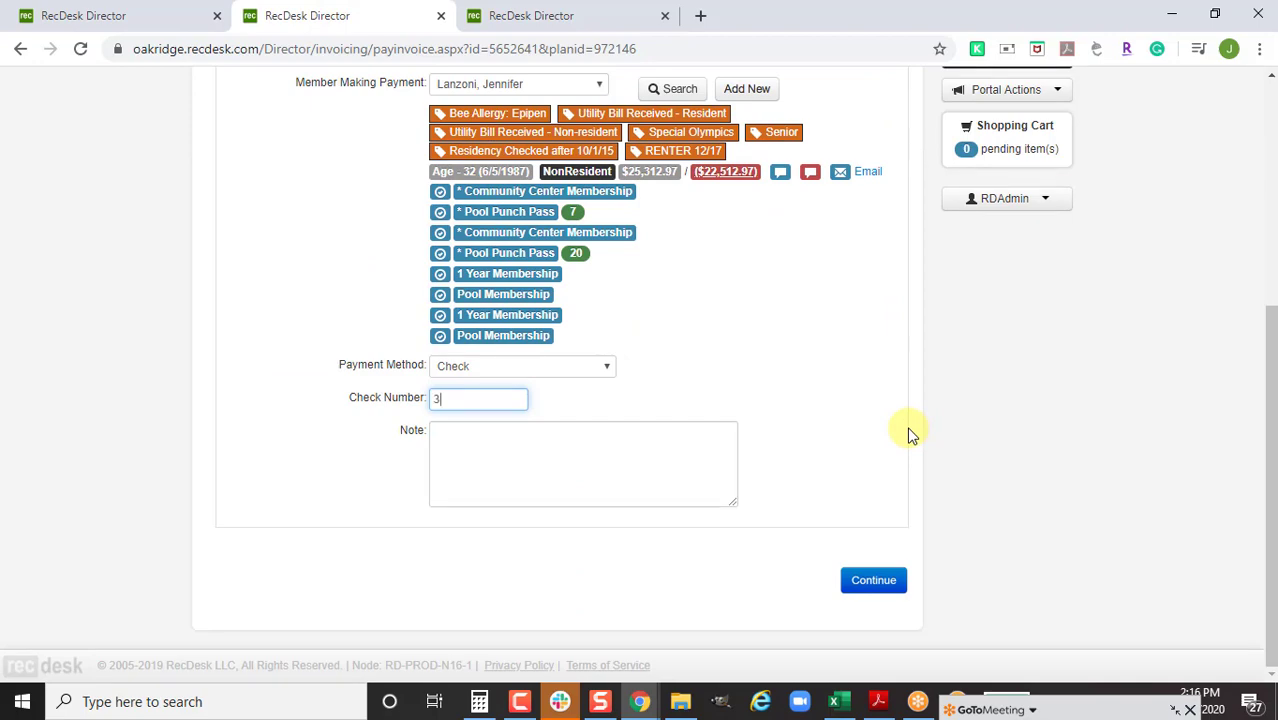
click(875, 583)
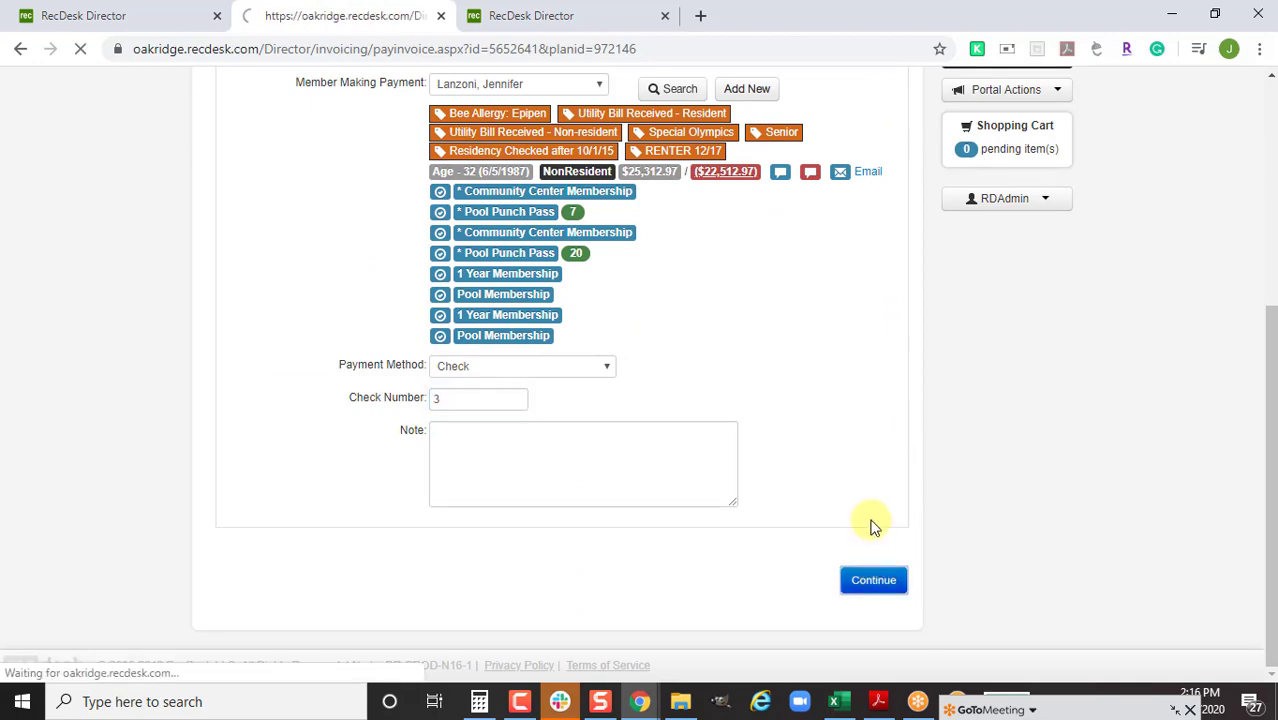
click(886, 540)
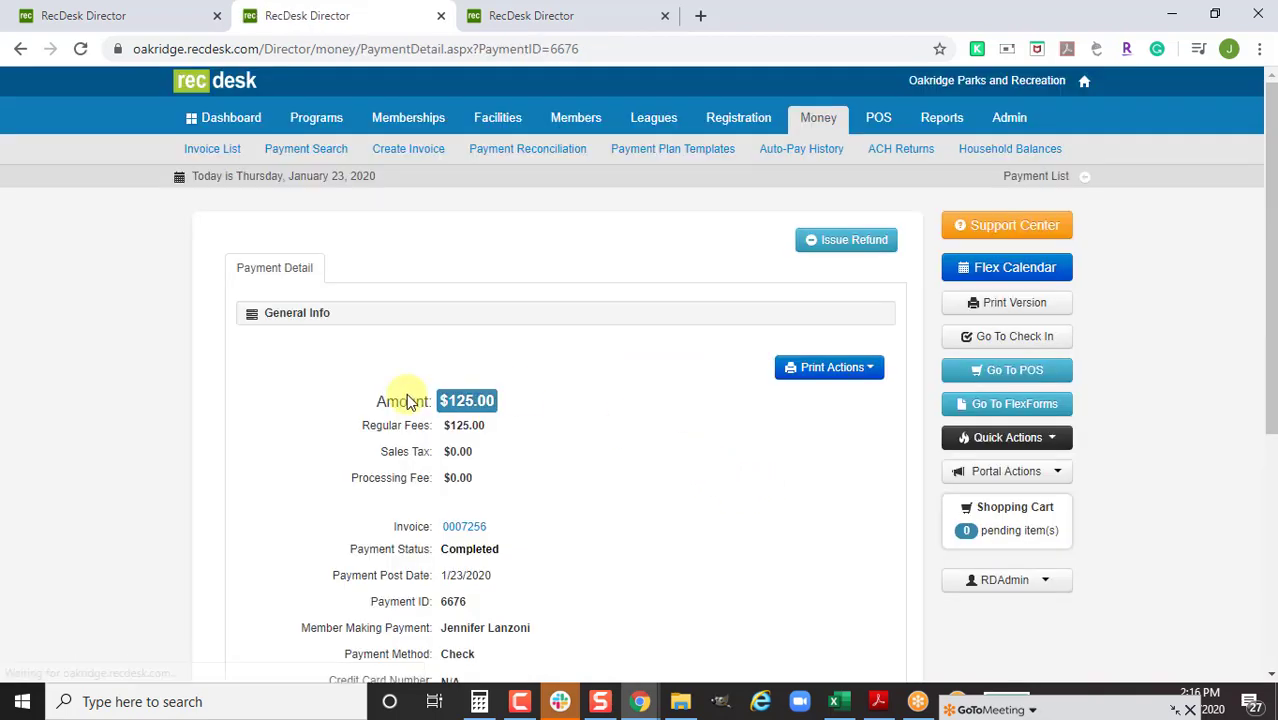
click(462, 527)
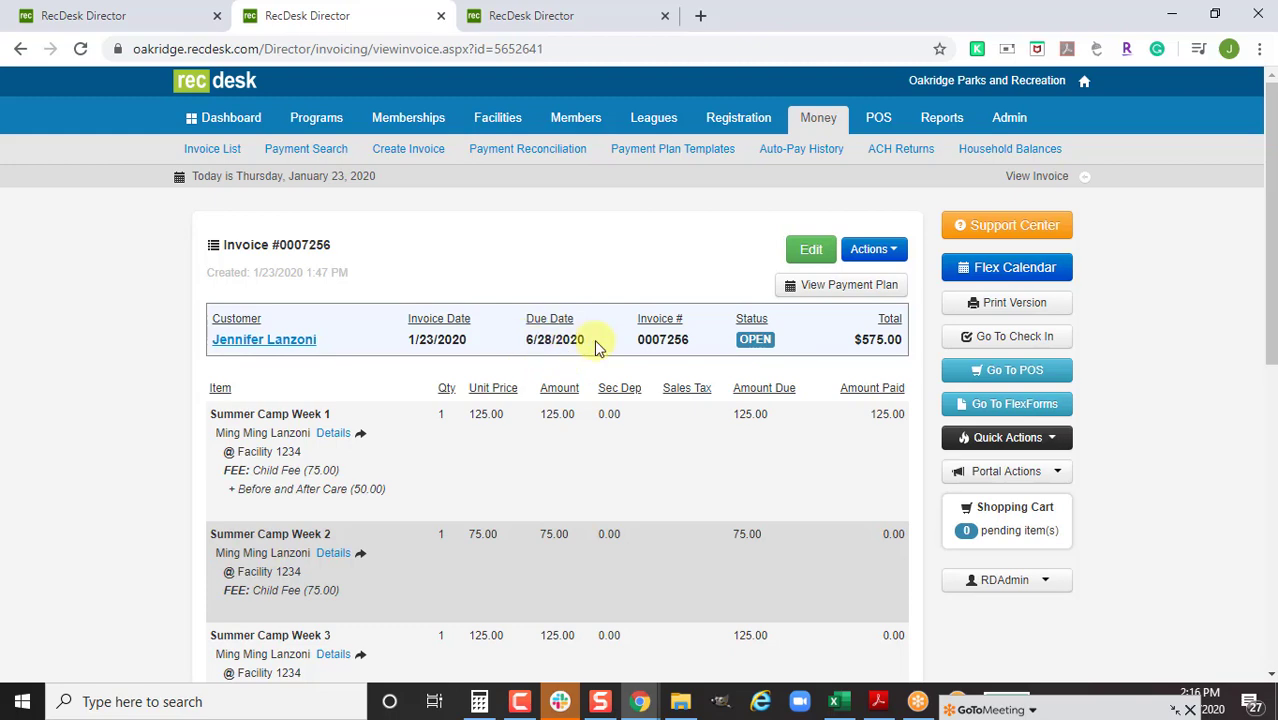
Check invoice 0007256's $450 remaining balance, then switch to invoice 0007254's three $75 camp weeks
scroll(845, 585, down, 2)
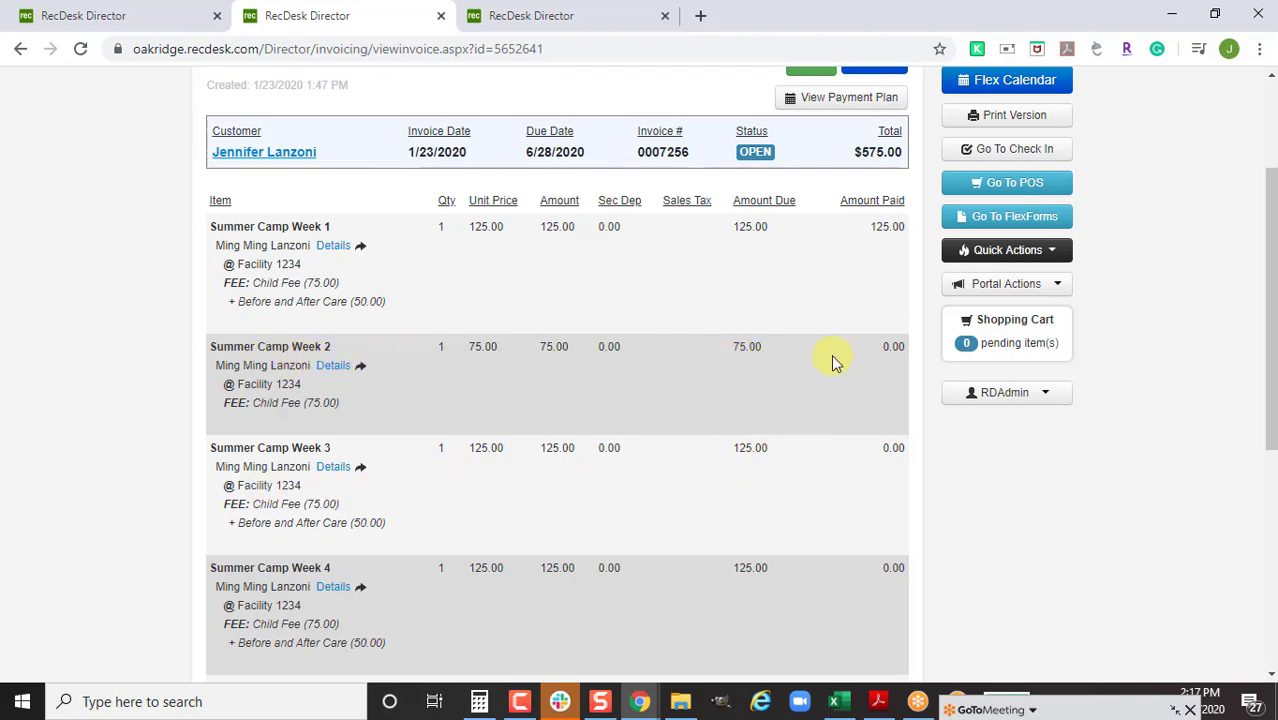
scroll(831, 354, down, 3)
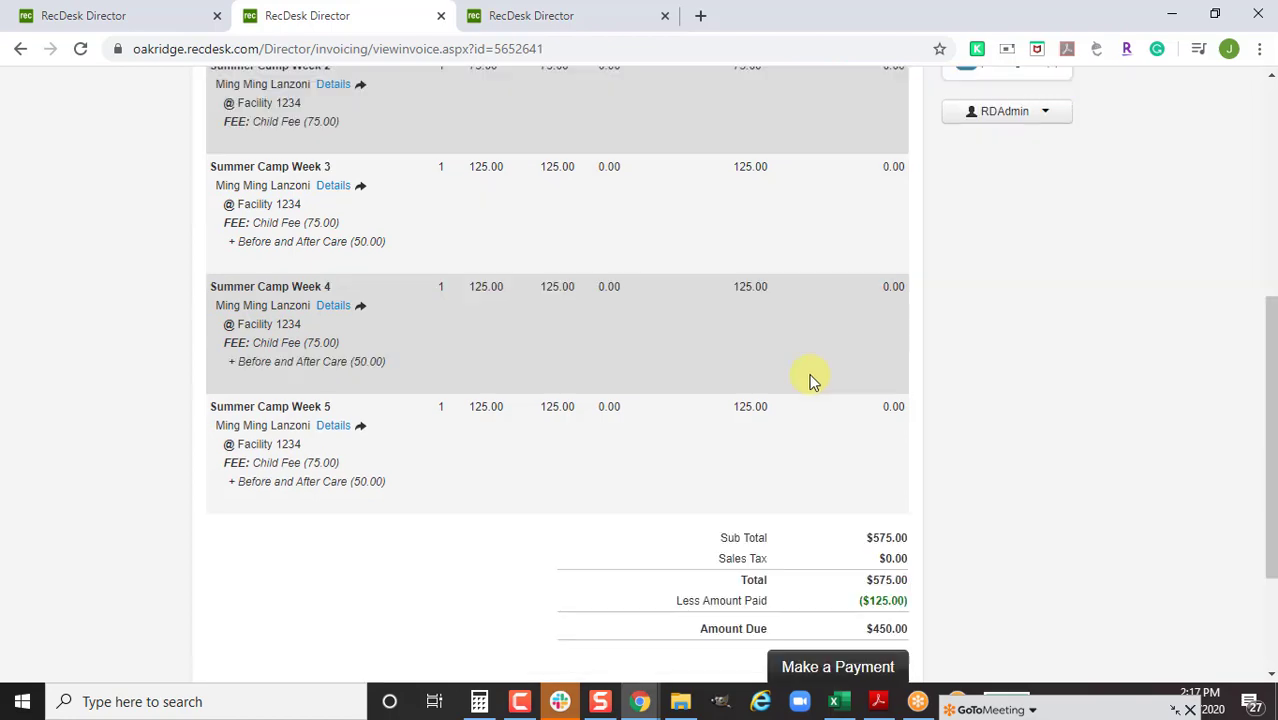
scroll(810, 379, up, 2)
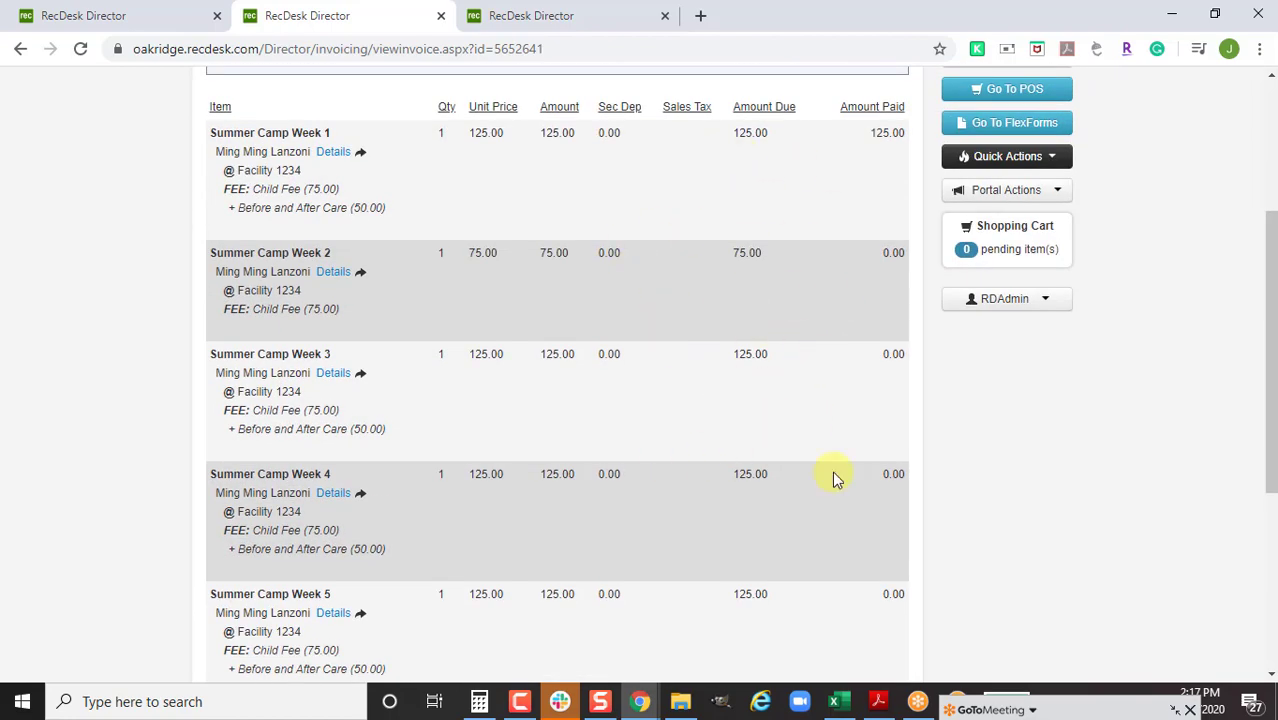
scroll(762, 465, up, 2)
scroll(754, 458, up, 1)
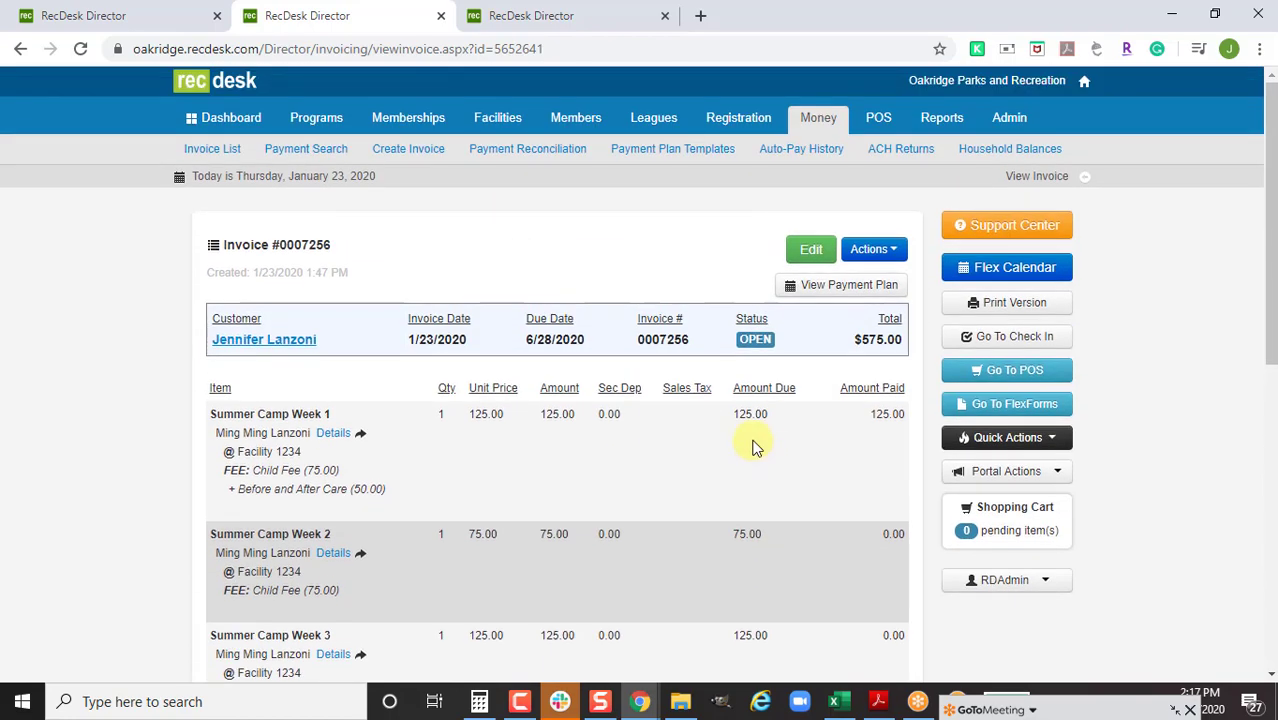
click(520, 13)
scroll(600, 440, down, 1)
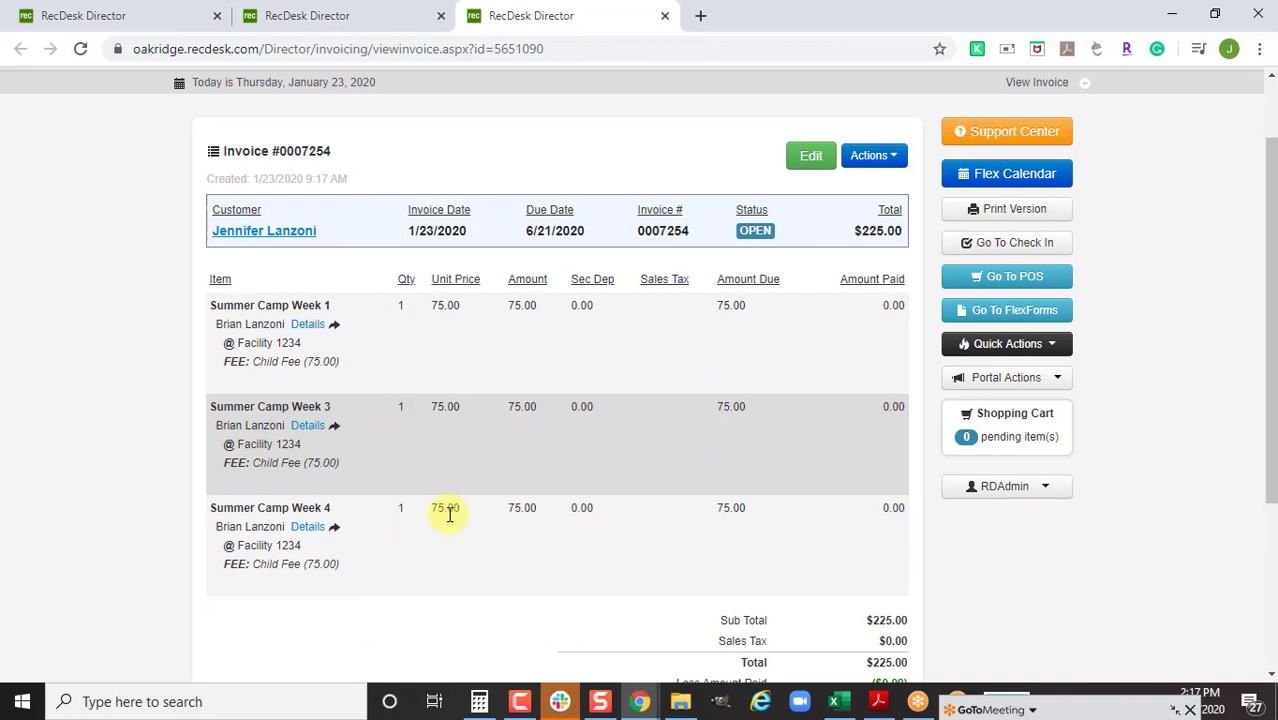
Close the extra invoice 0007256 page and start a custom payment plan for invoice 0007254
click(441, 15)
click(870, 156)
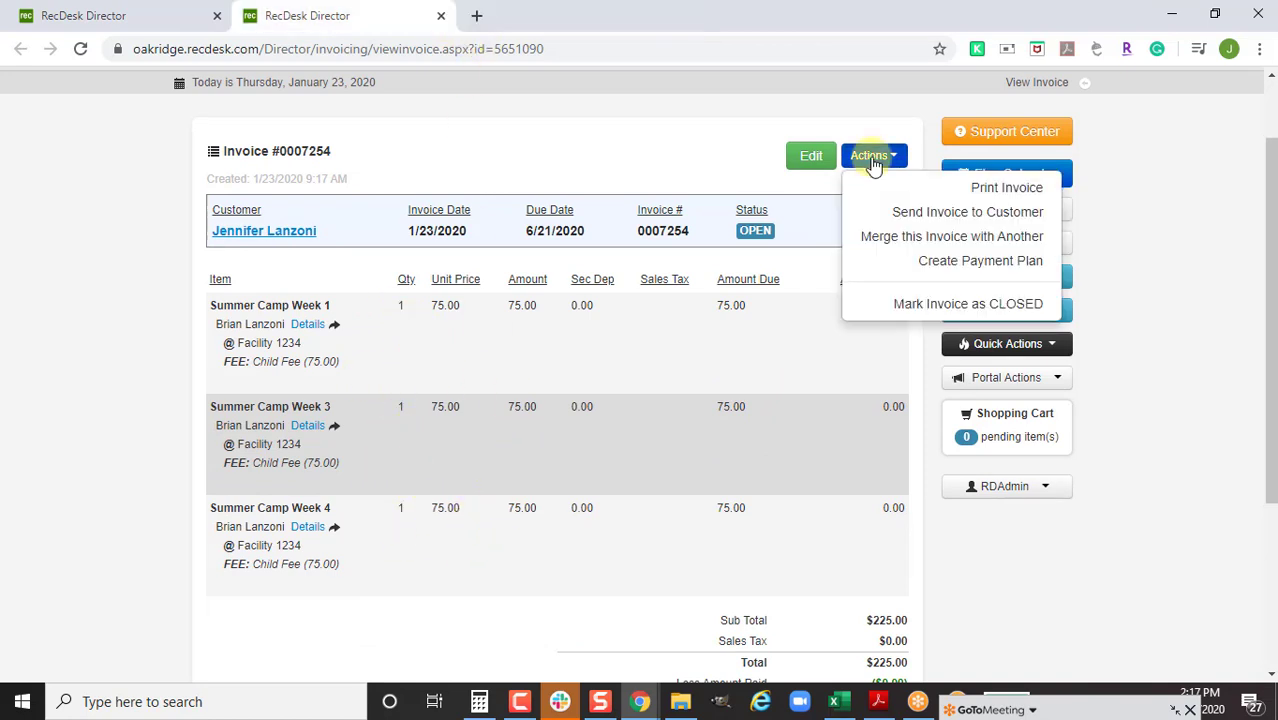
click(903, 261)
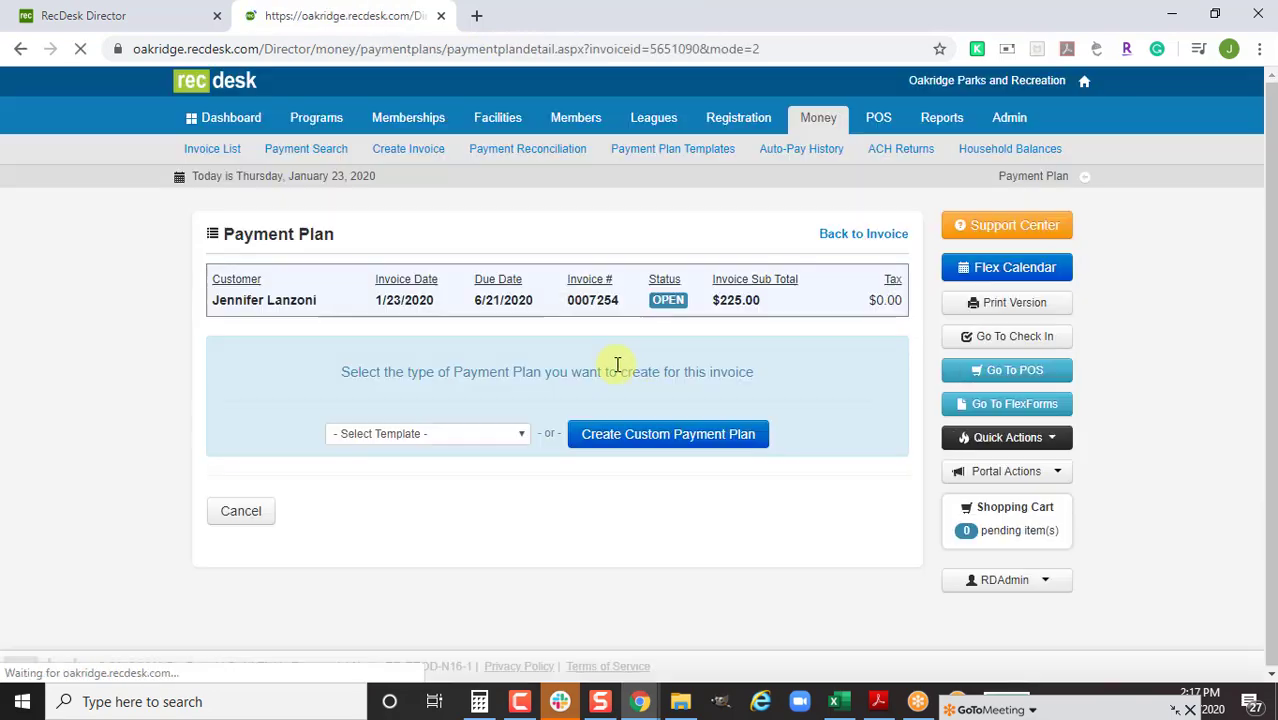
click(476, 436)
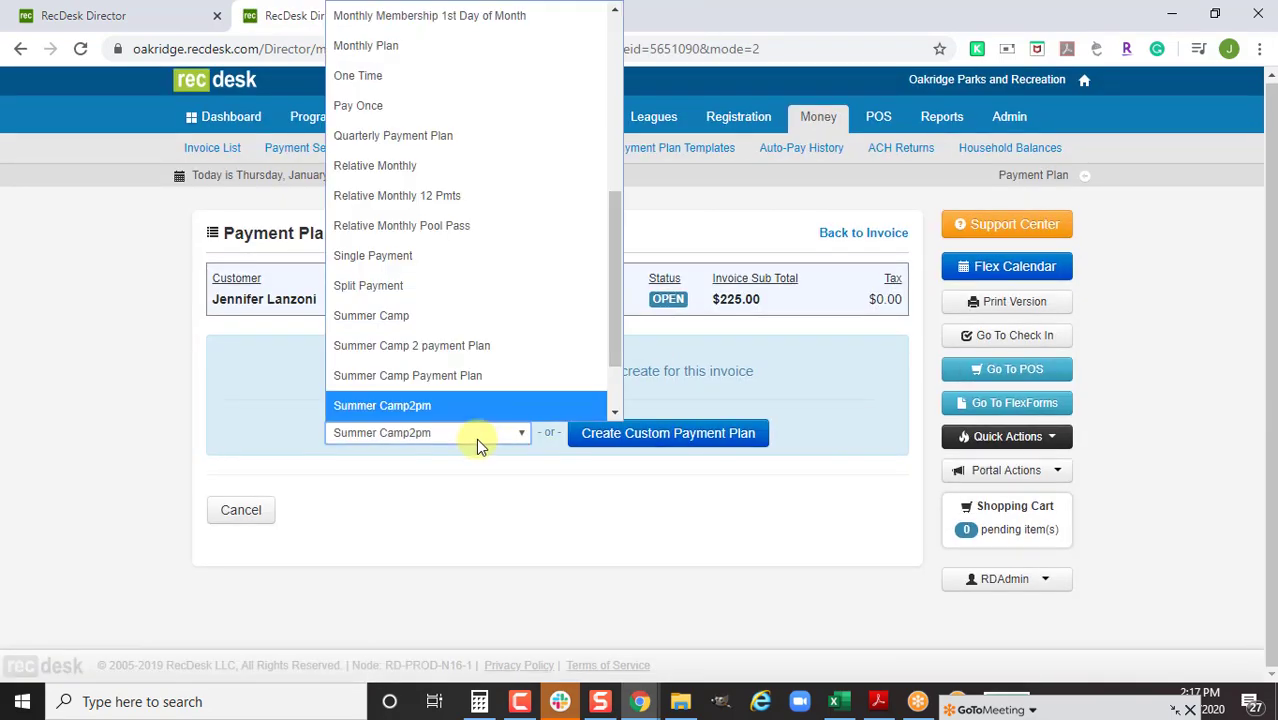
click(478, 441)
Set the plan start date to 06/22/2020
click(578, 443)
scroll(574, 435, down, 1)
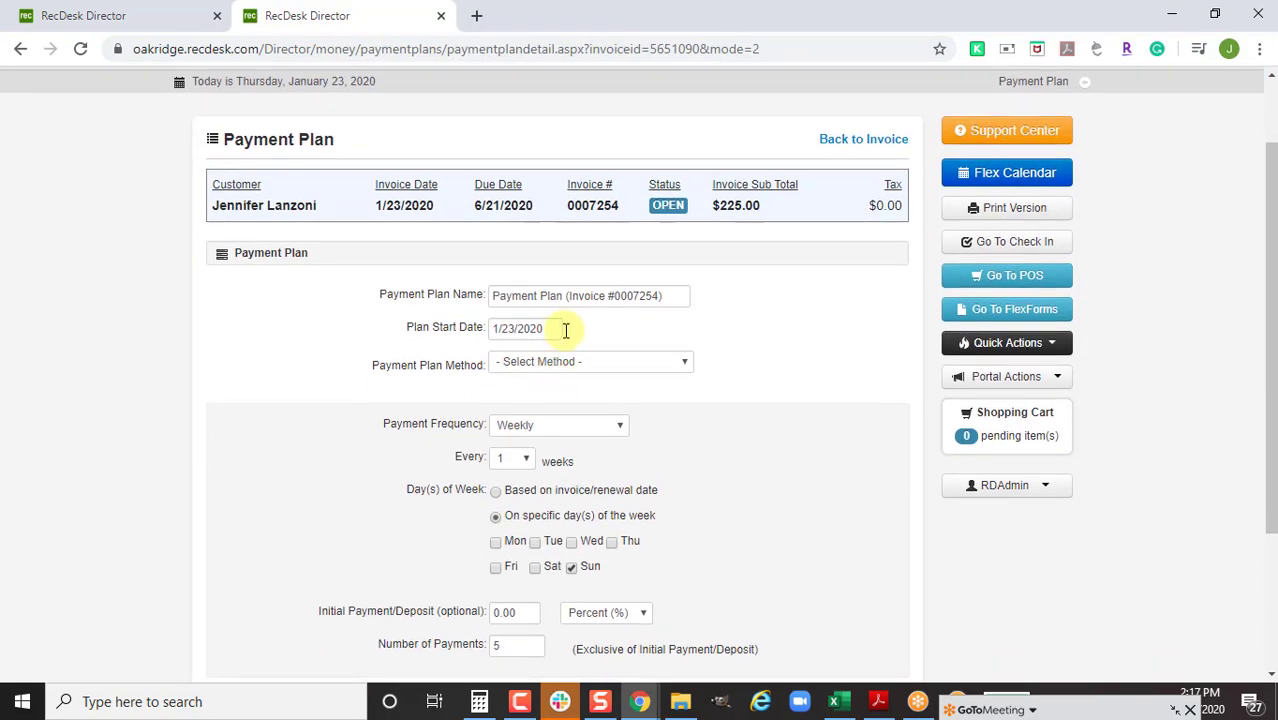
drag(554, 330, 380, 334)
text(6/22)
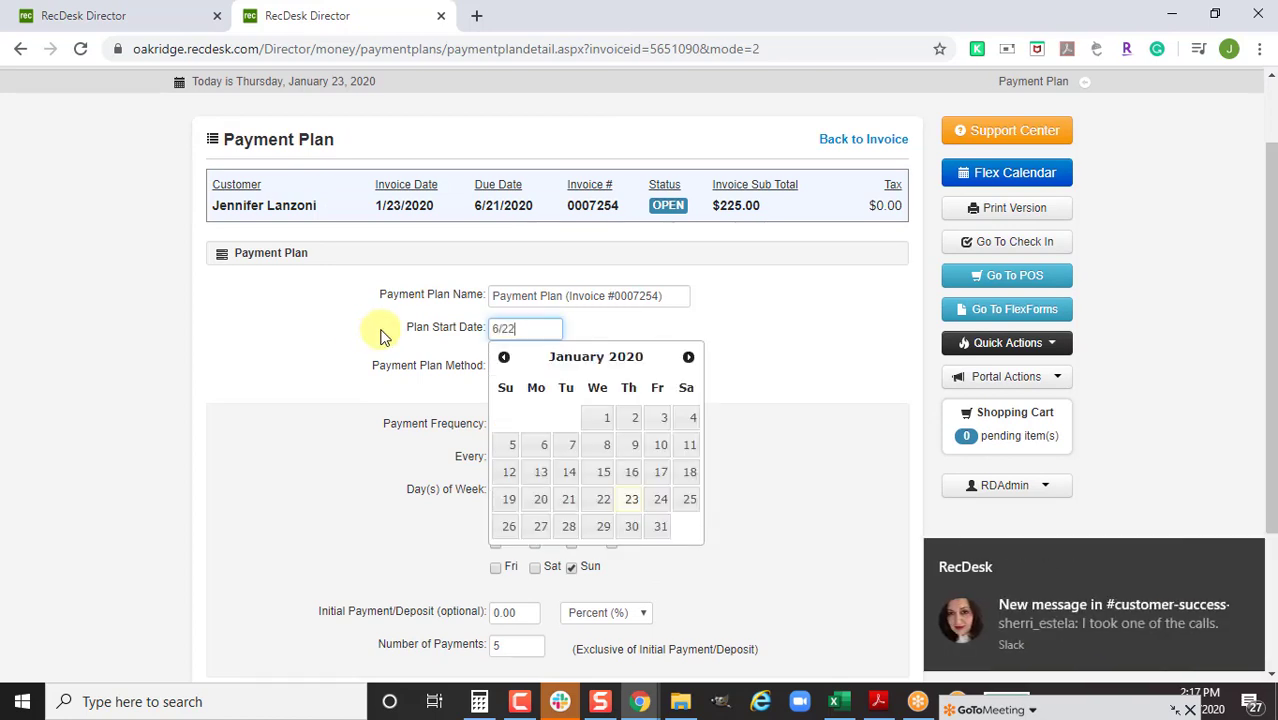
text(/19)
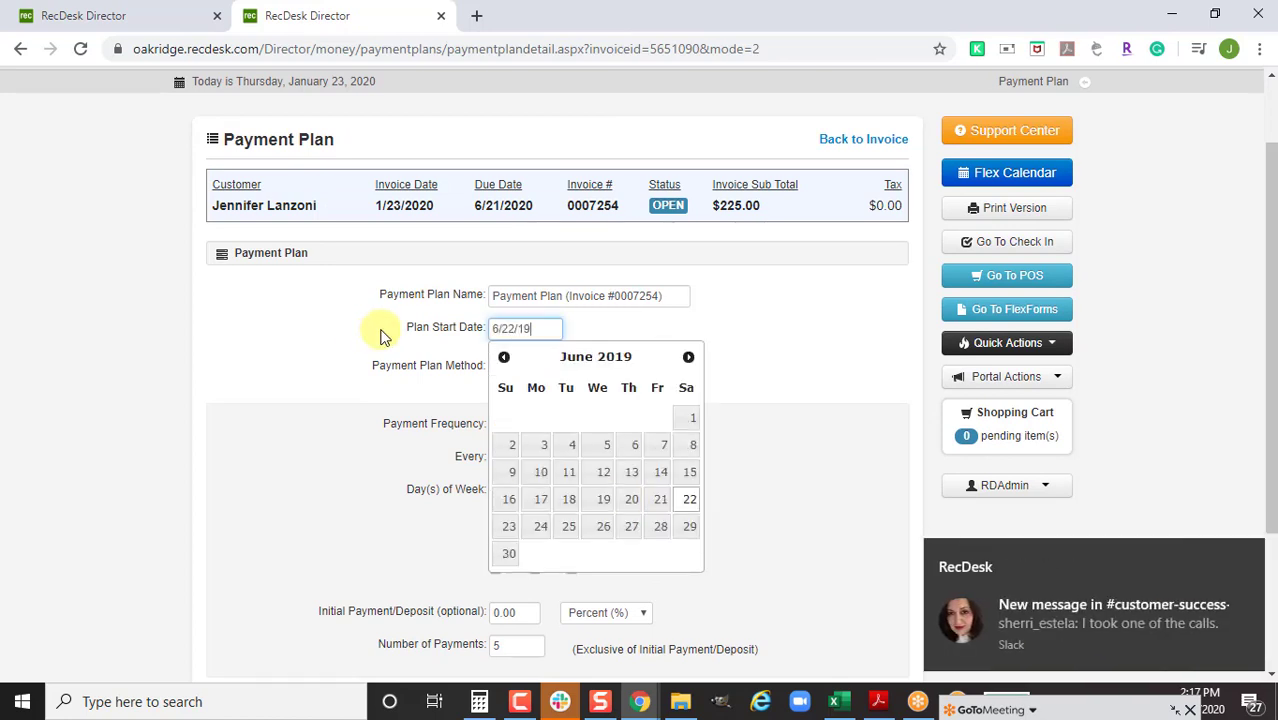
key(BackSpace)
key(BackSpace)
text(20)
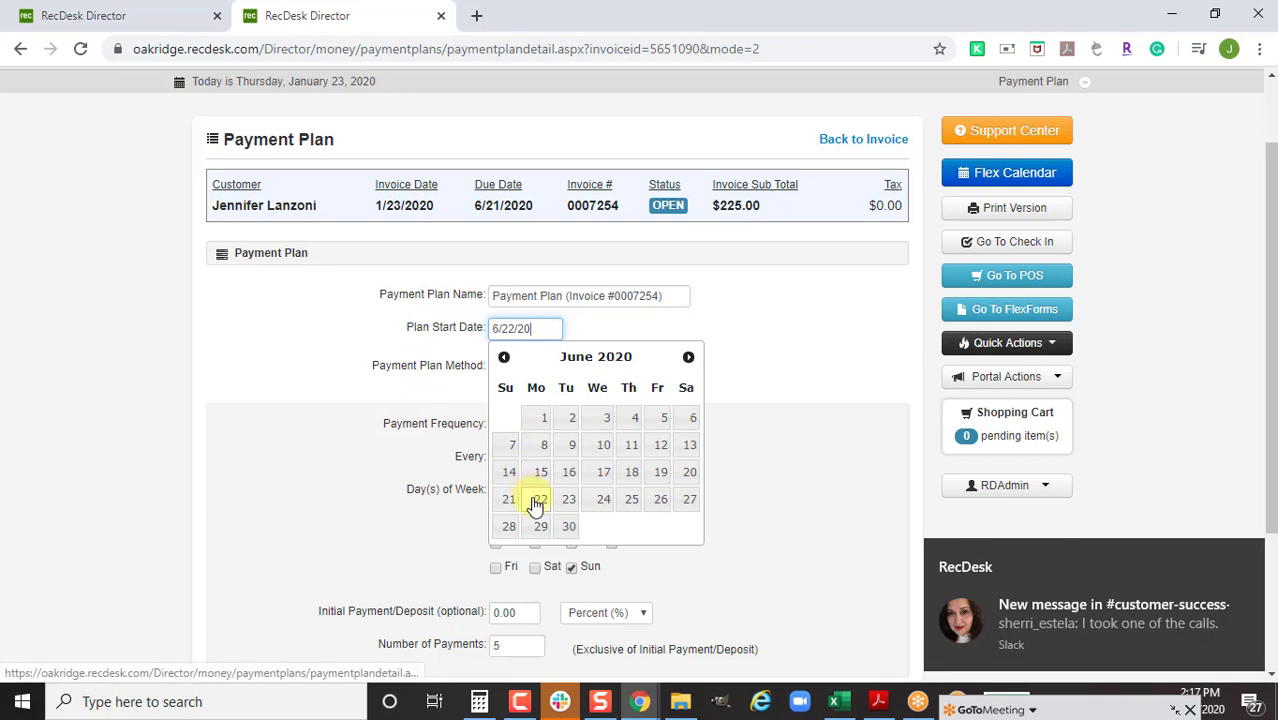
click(538, 500)
Enroll the plan in AutoPay on the stored VISA card with five payments, and generate the schedule
click(588, 362)
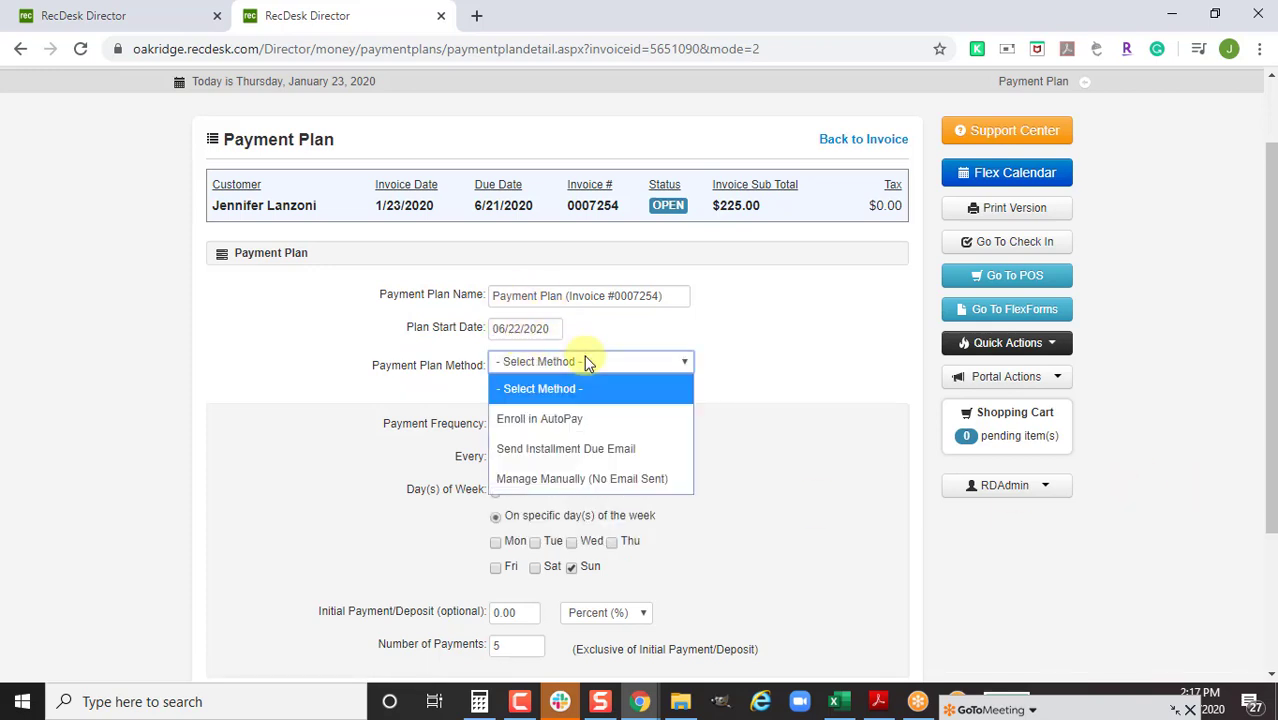
click(605, 418)
click(602, 396)
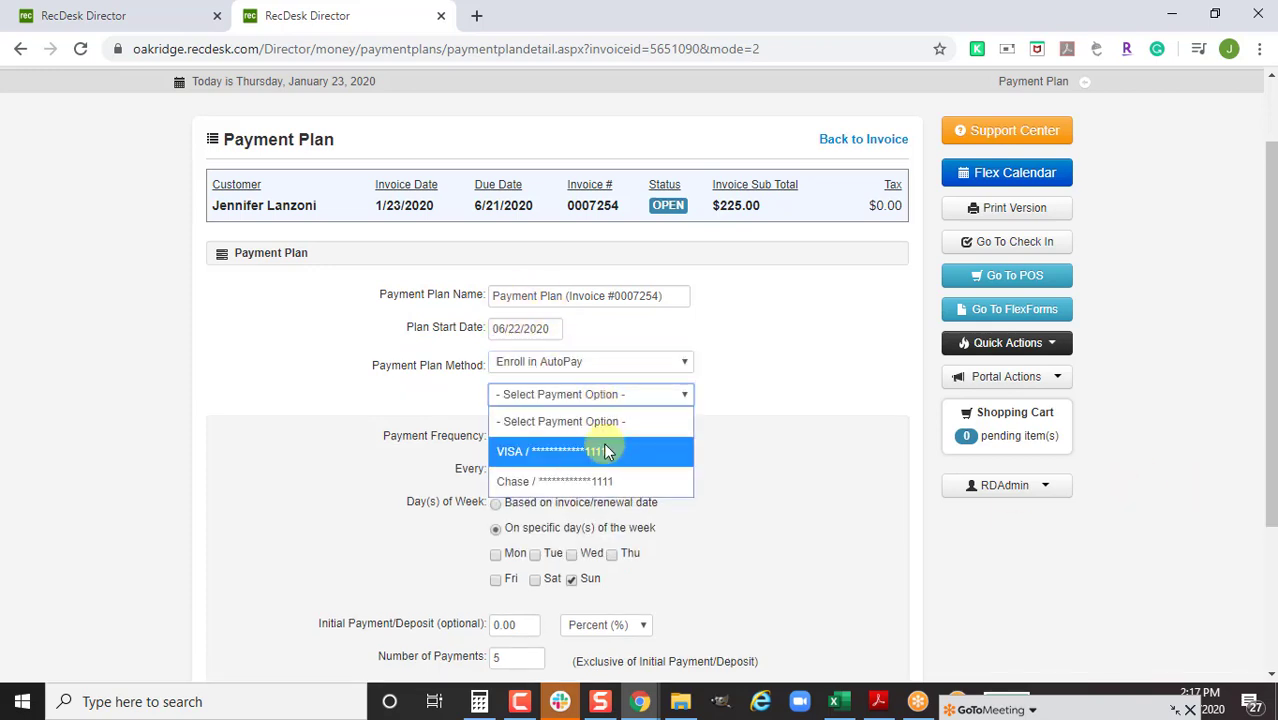
click(605, 451)
scroll(791, 448, down, 1)
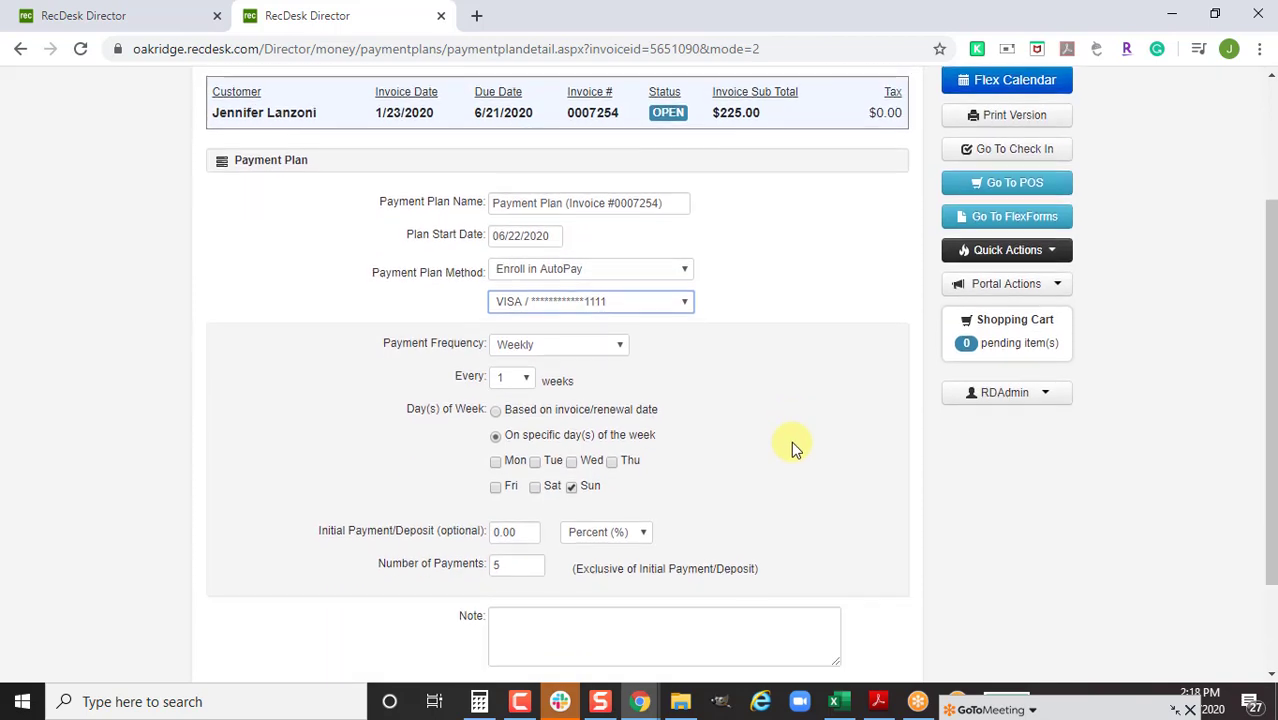
click(620, 274)
click(754, 343)
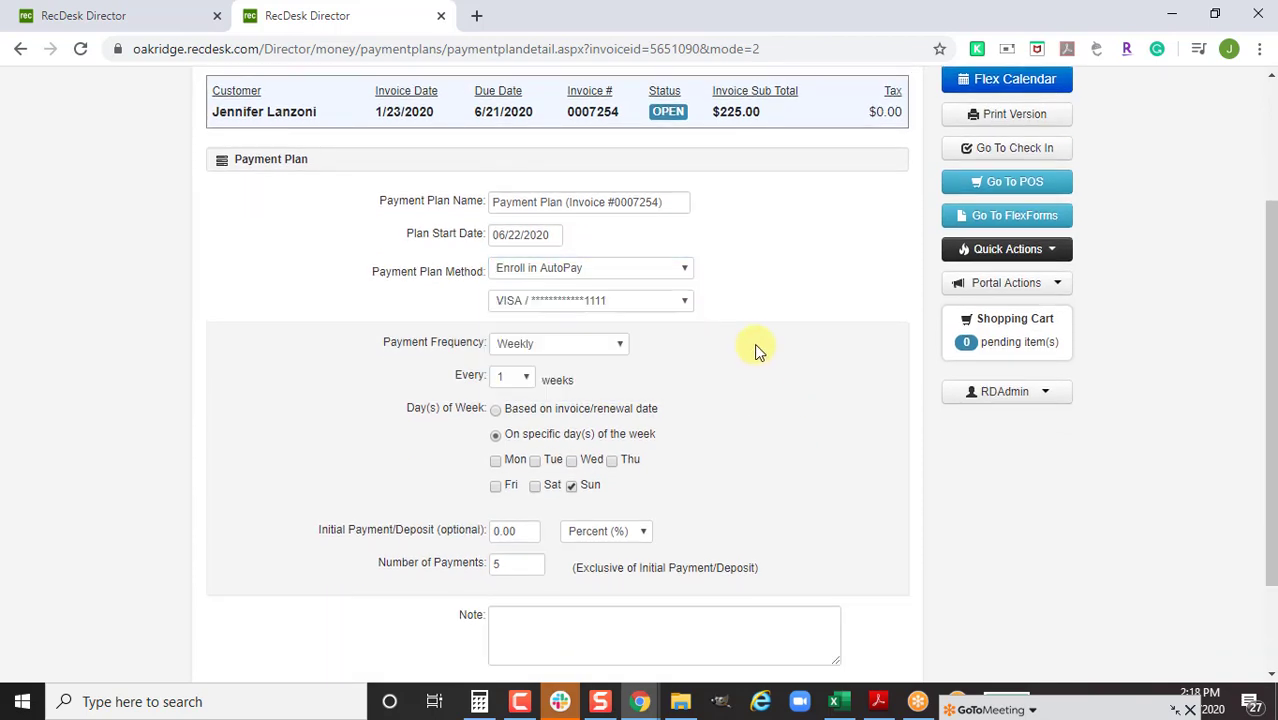
scroll(757, 376, down, 2)
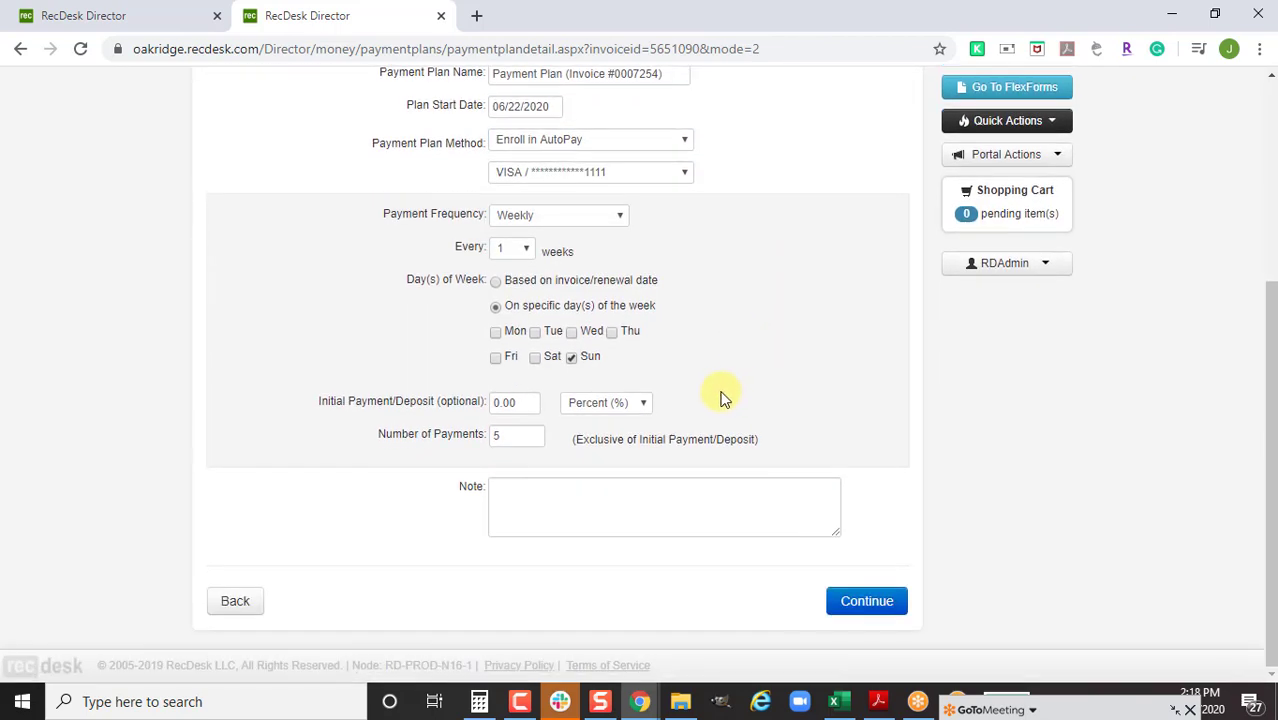
click(511, 447)
click(866, 606)
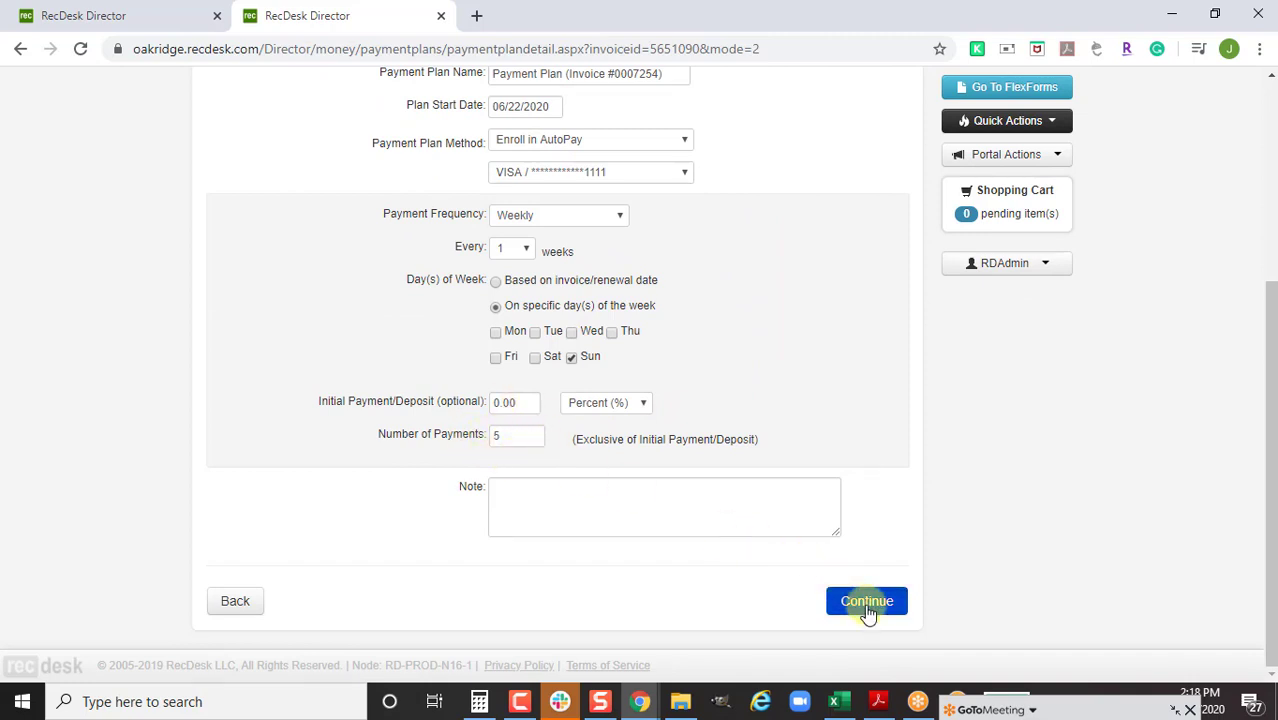
Remove the 7/26 and 7/5 installments, recalculate to three $75.00 payments, and save the plan
scroll(650, 535, up, 1)
scroll(655, 535, up, 1)
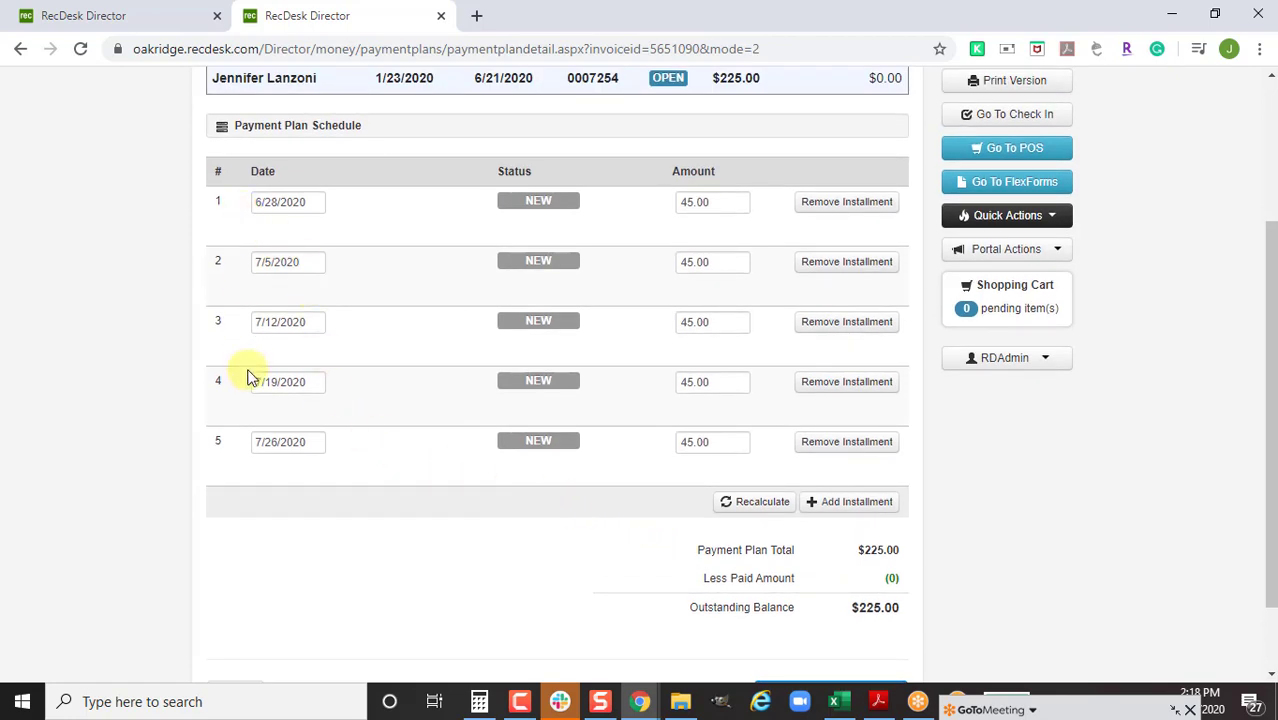
click(845, 443)
click(836, 263)
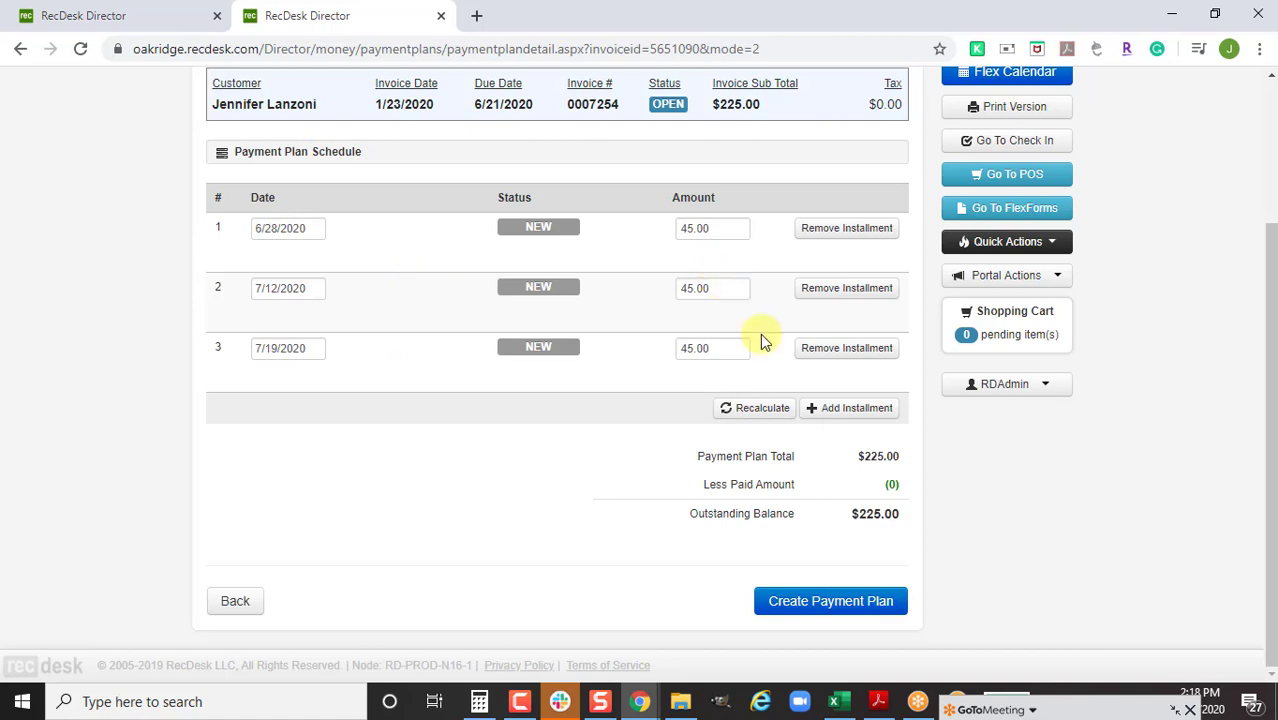
click(762, 409)
click(825, 605)
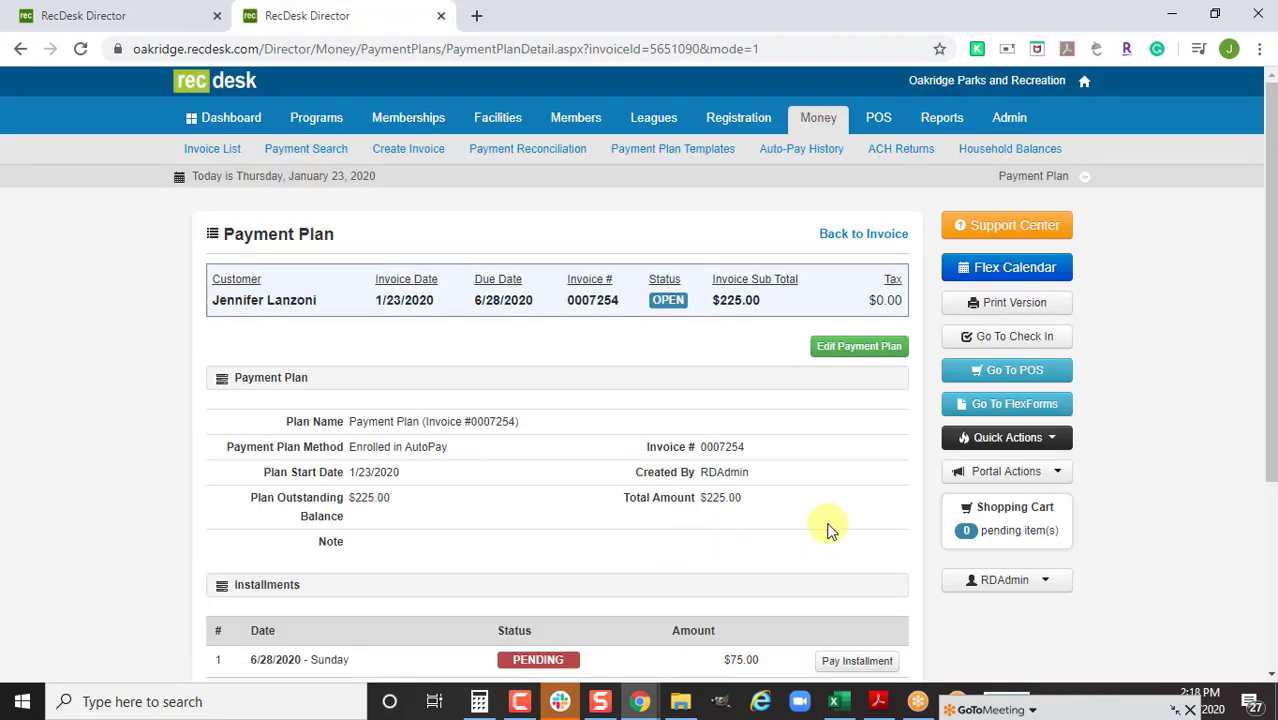
Close the payment plan tab and open the Invoice List showing invoices 0007256 and 0007254
click(441, 18)
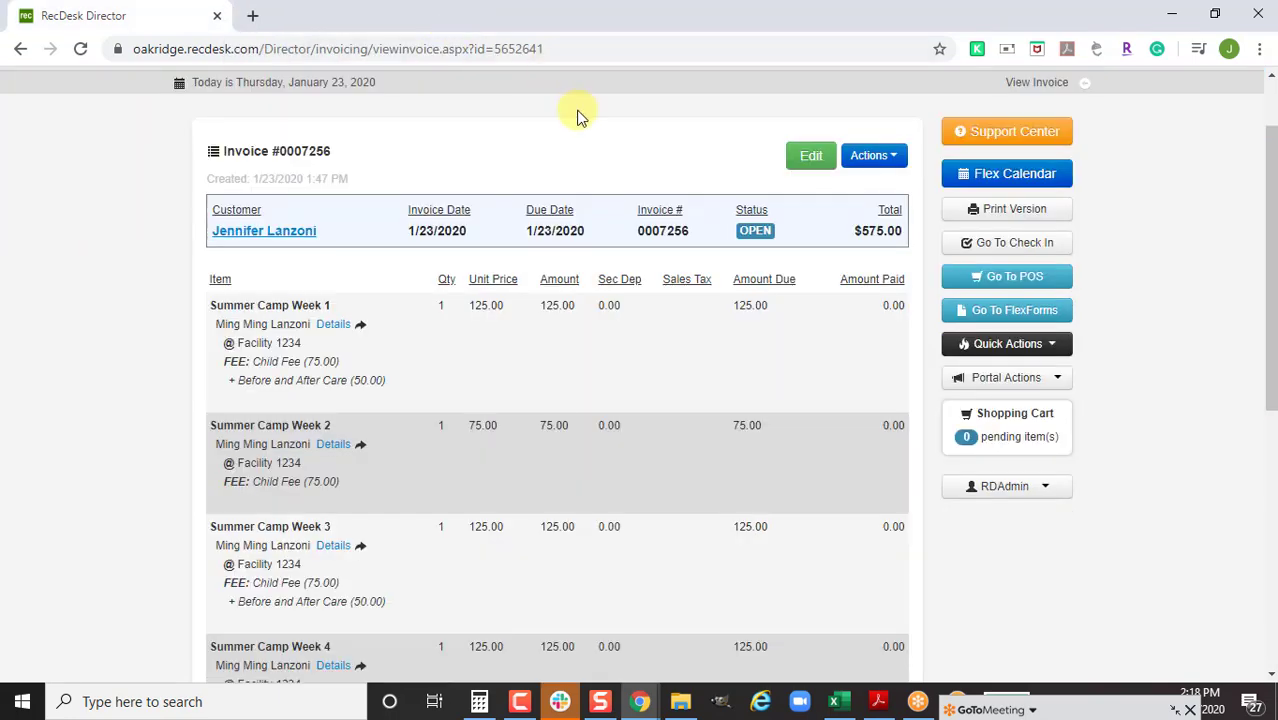
scroll(158, 101, up, 2)
click(200, 150)
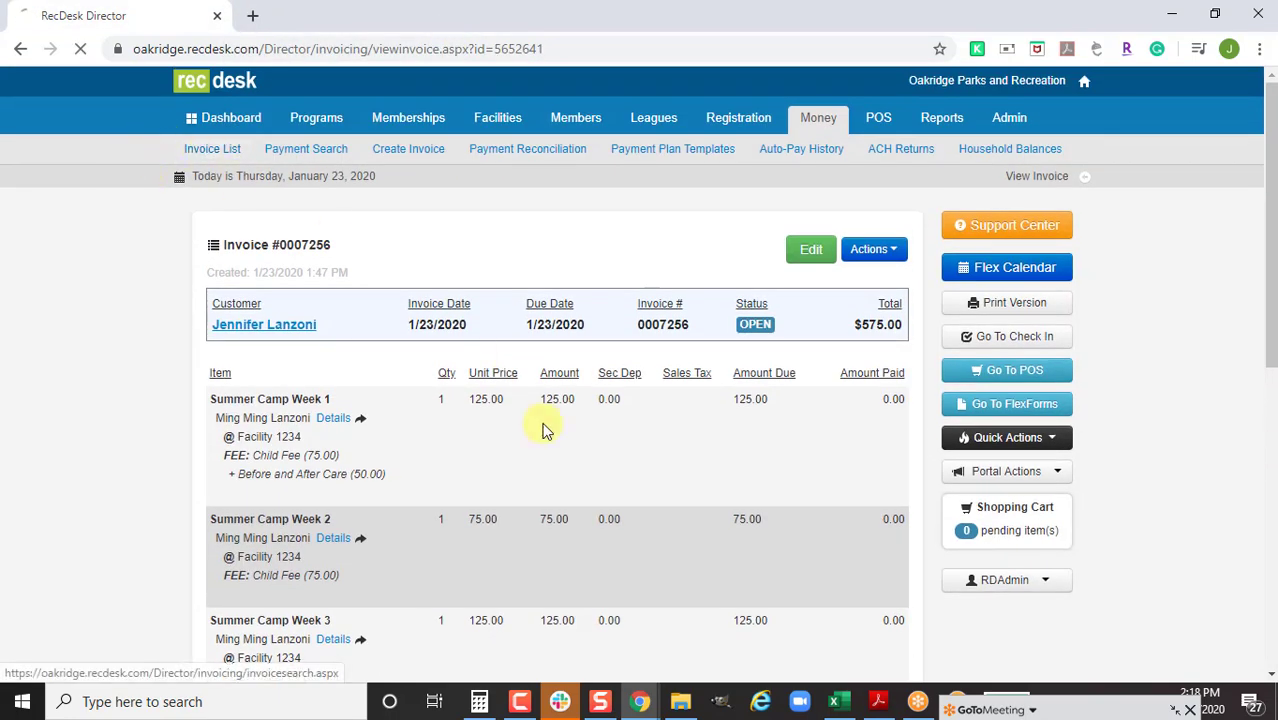
scroll(514, 490, down, 3)
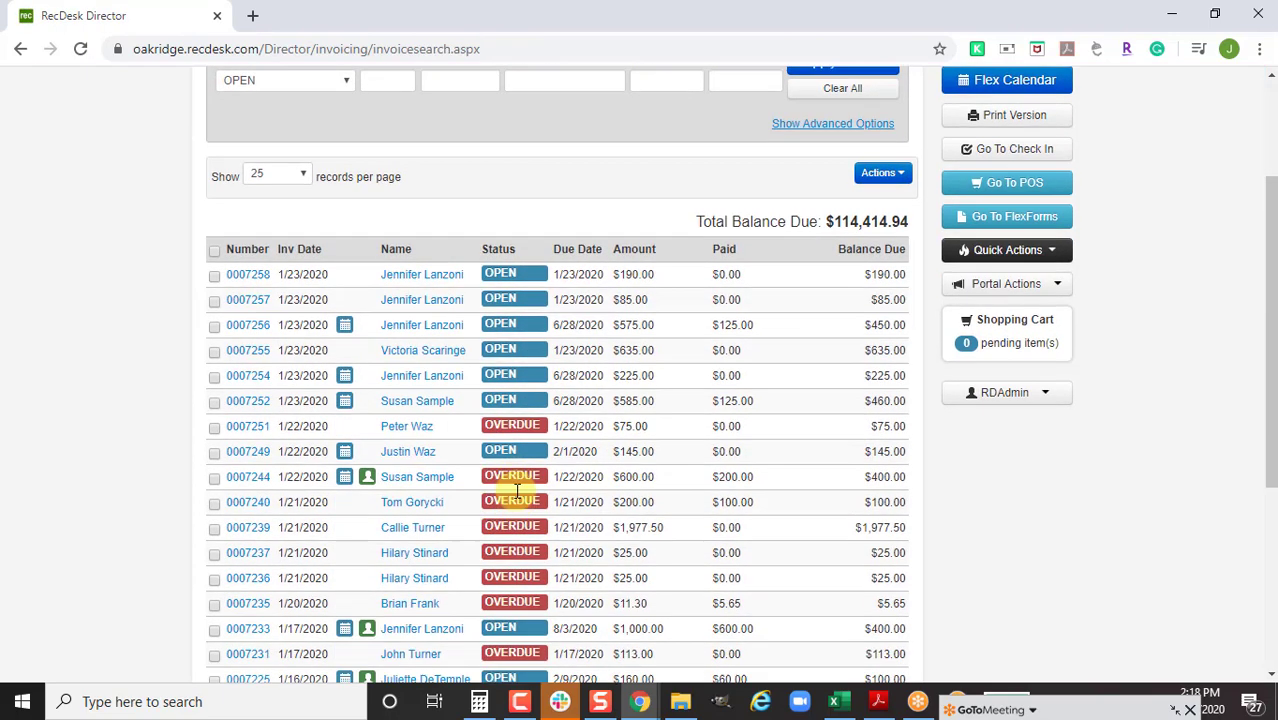
Open invoice 0007258, the $190.00 Basketball Court 1 rental, and show its Actions menu
click(248, 274)
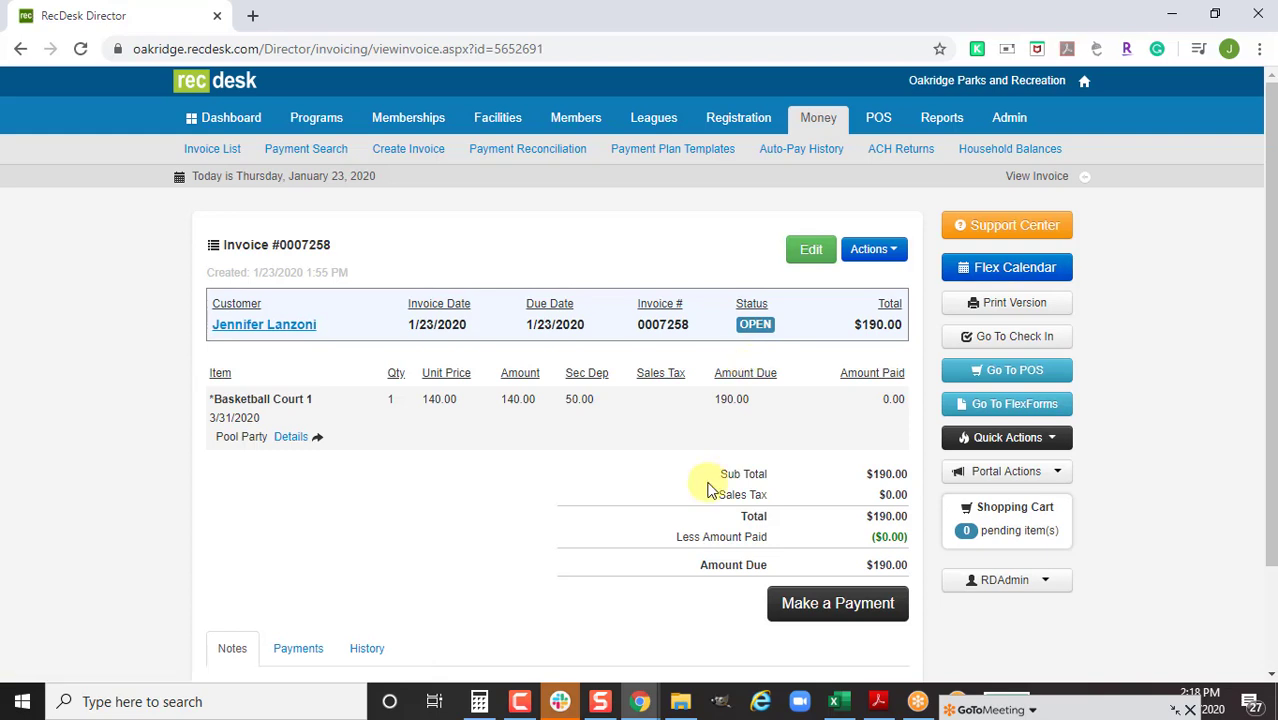
scroll(643, 512, down, 1)
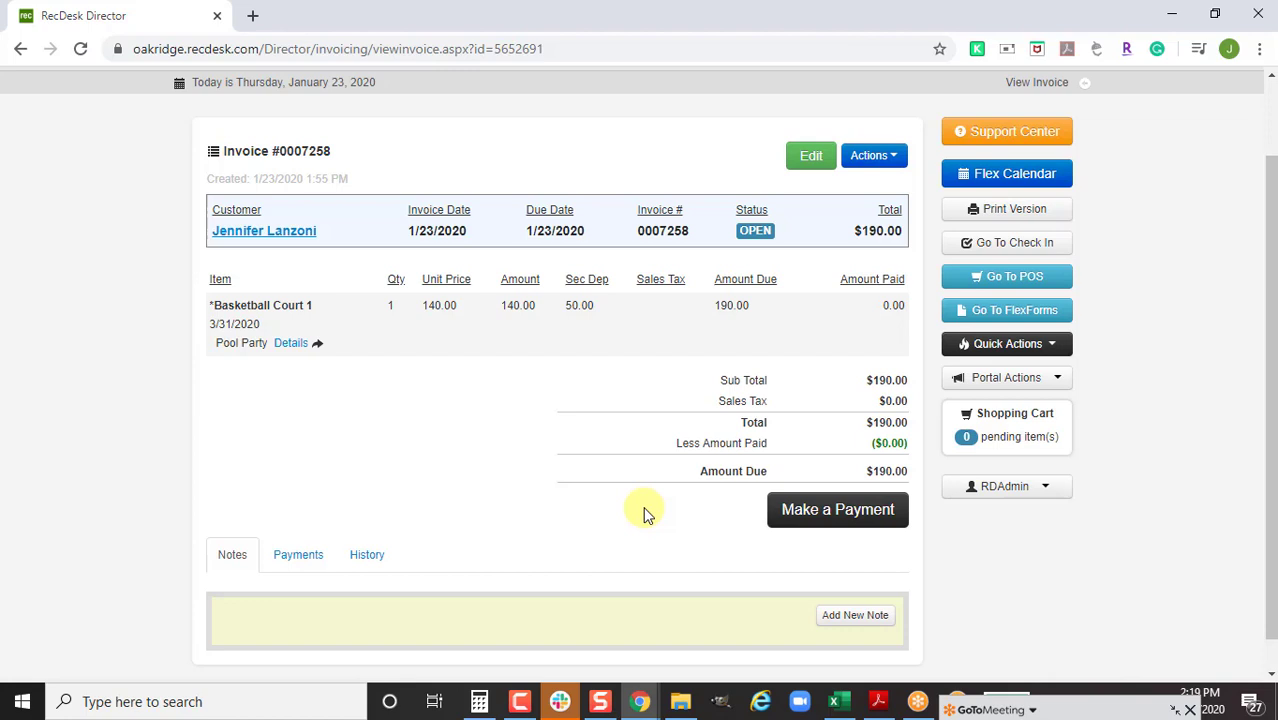
click(885, 157)
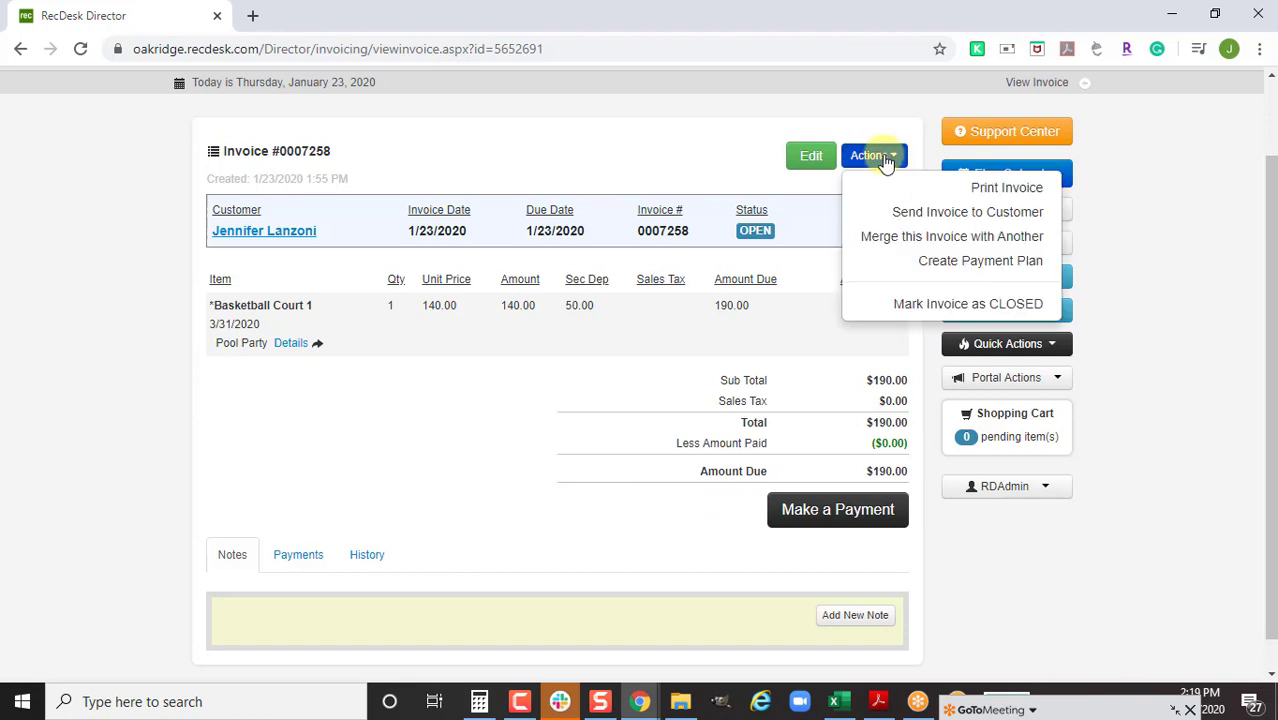
Build a custom plan for invoice 0007258 with installment due emails and 2 payments
click(894, 262)
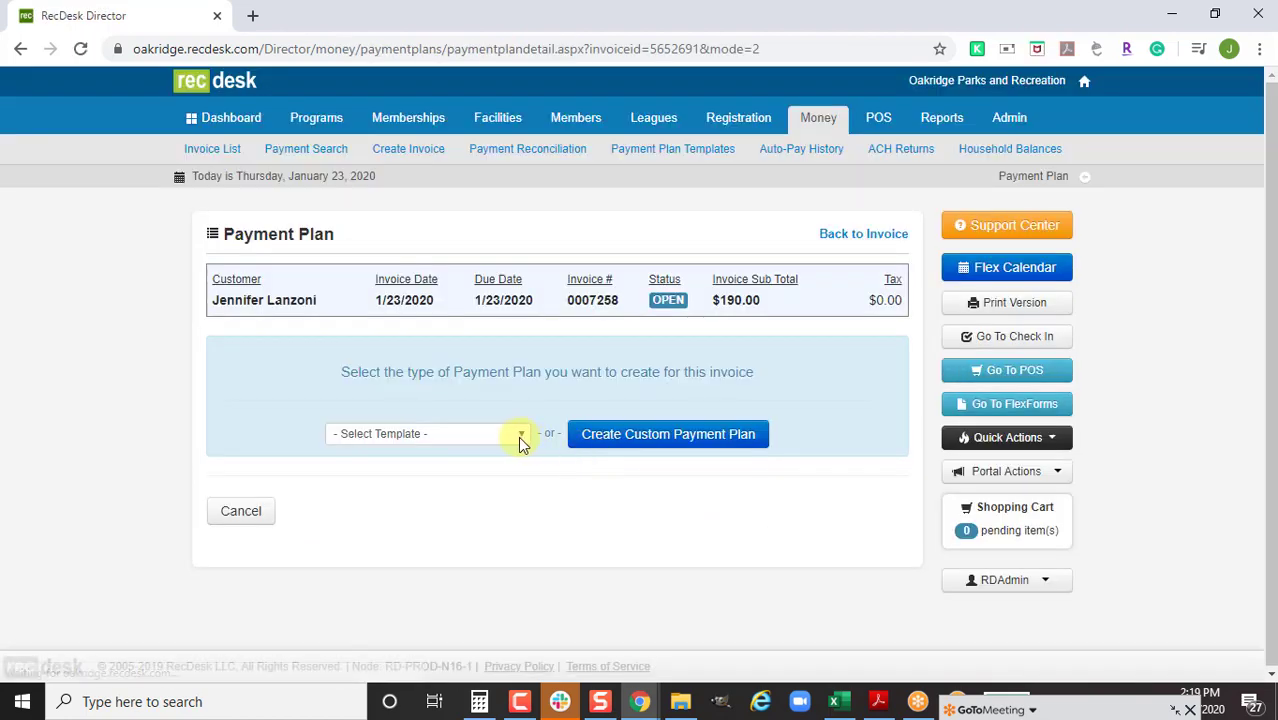
click(685, 437)
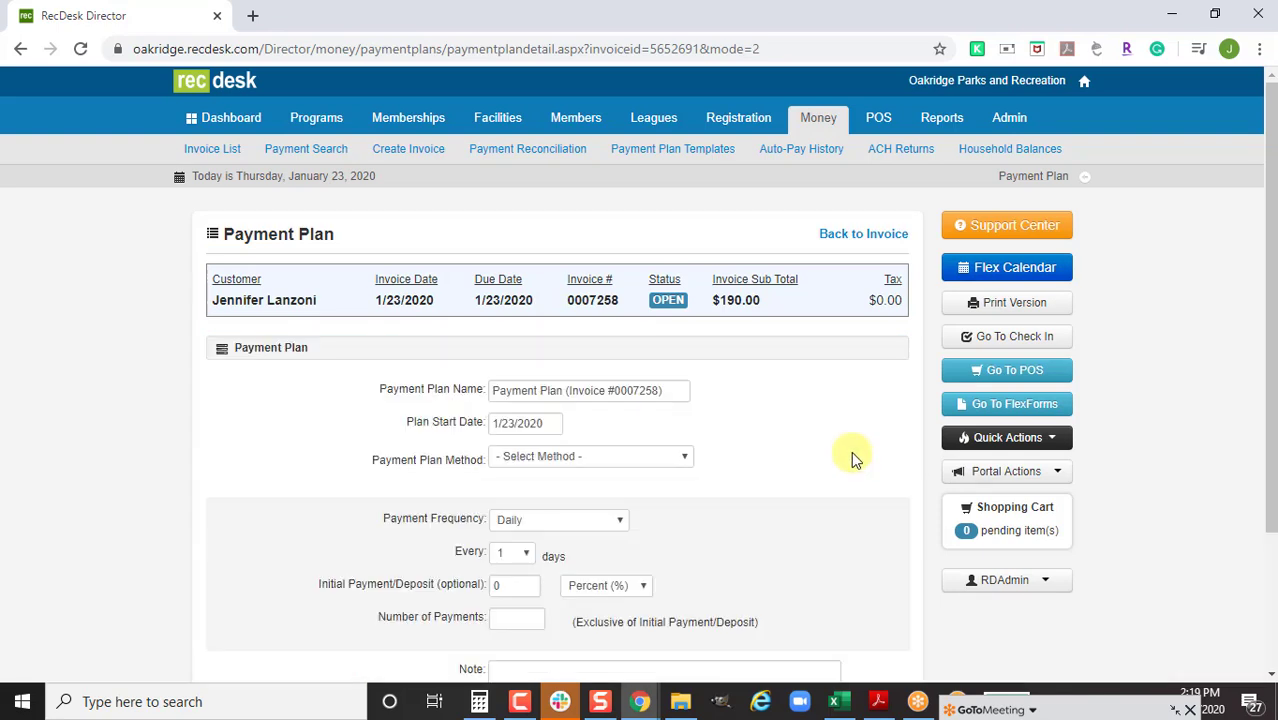
scroll(851, 451, down, 1)
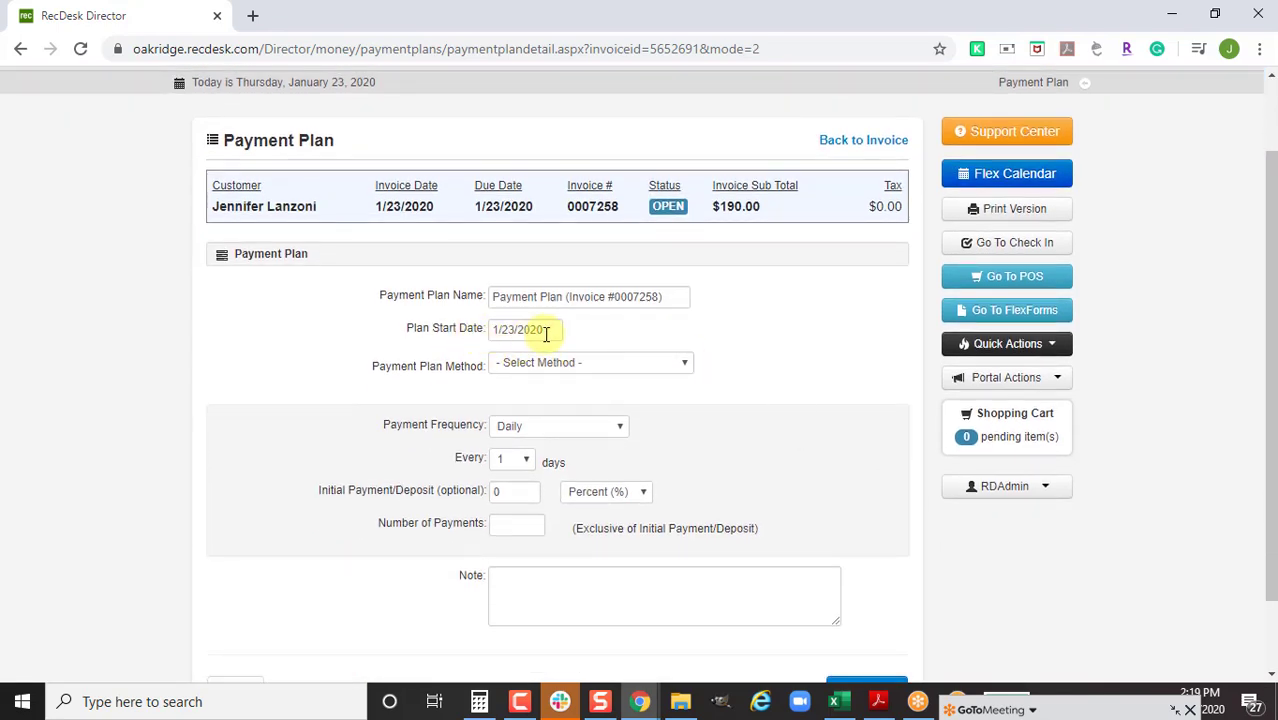
click(551, 368)
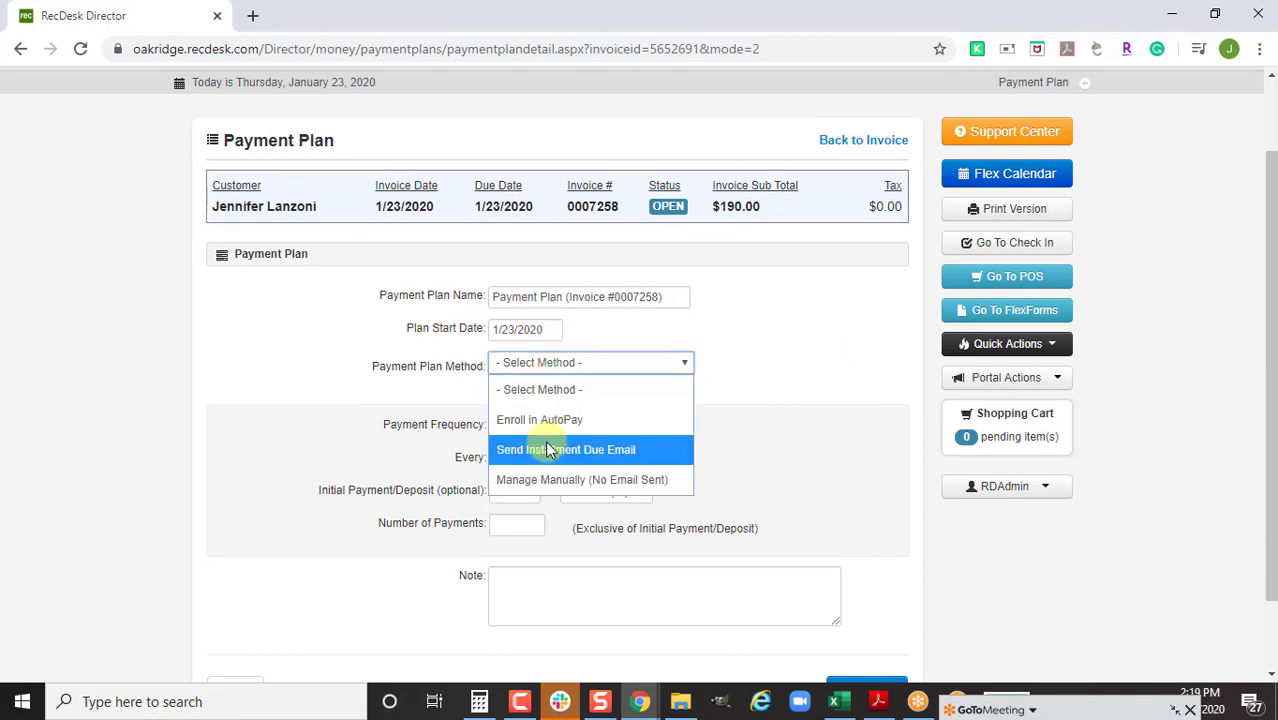
click(556, 449)
click(724, 438)
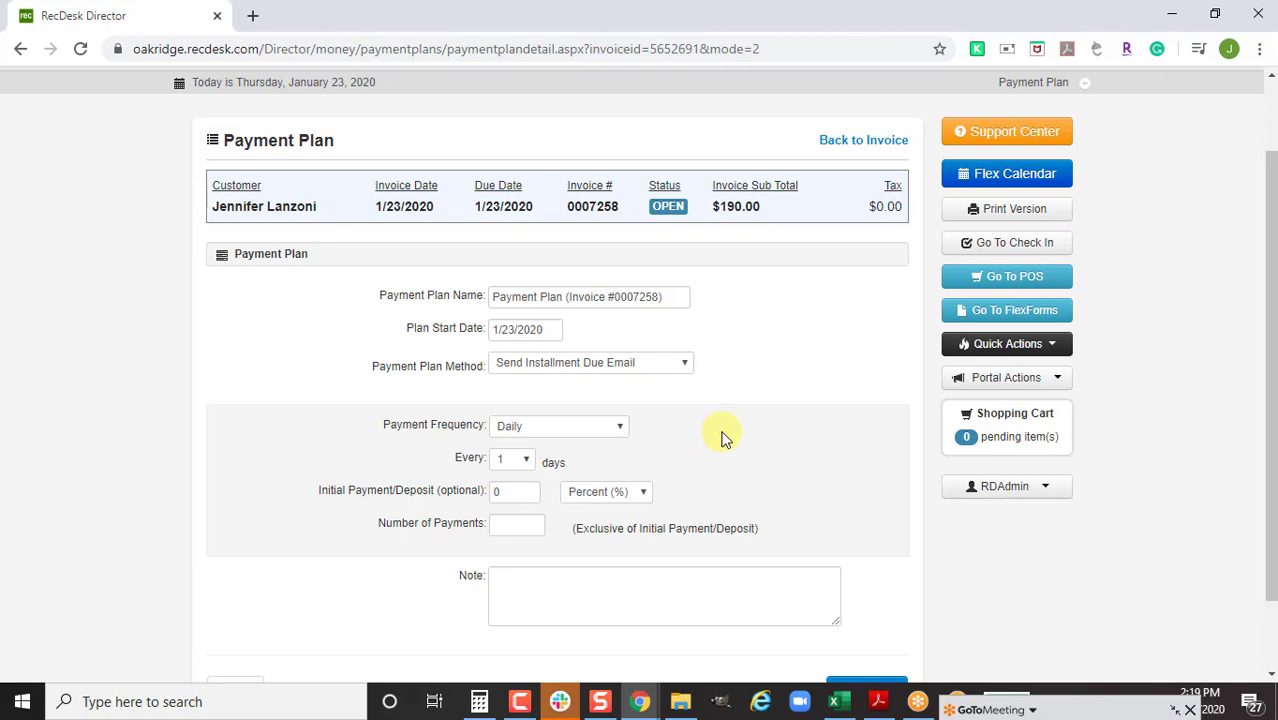
scroll(724, 438, down, 1)
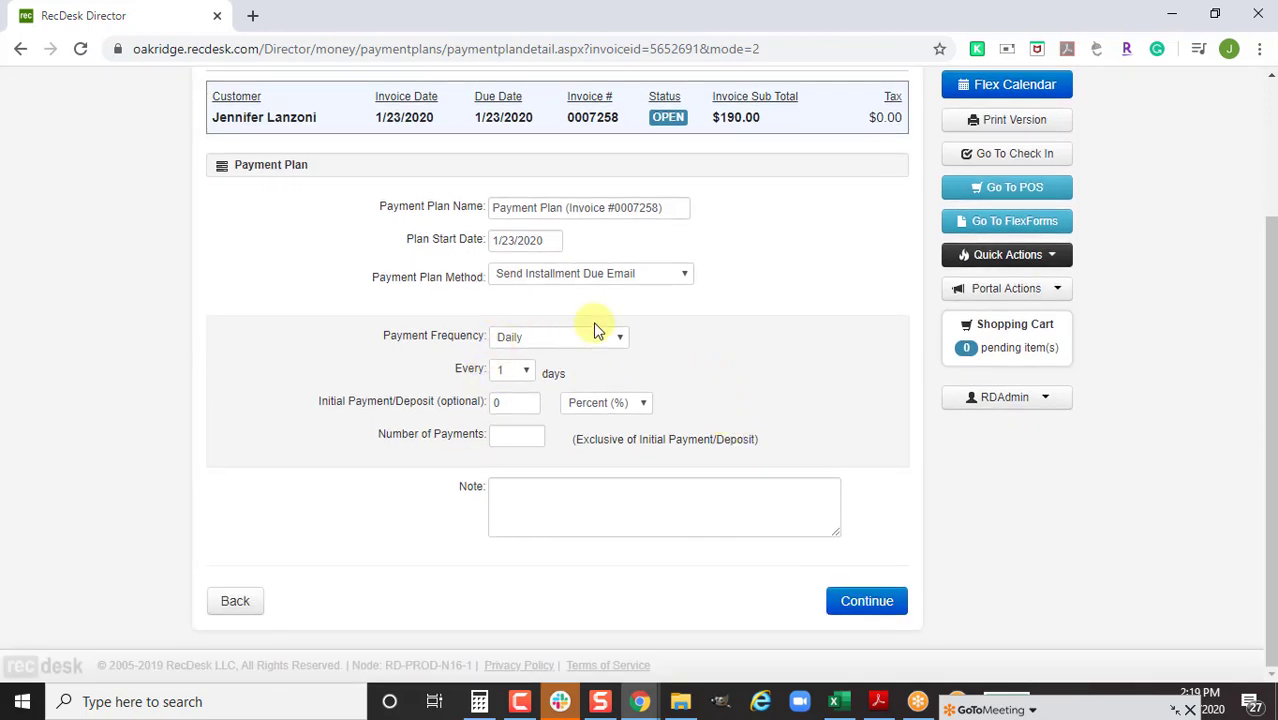
click(523, 434)
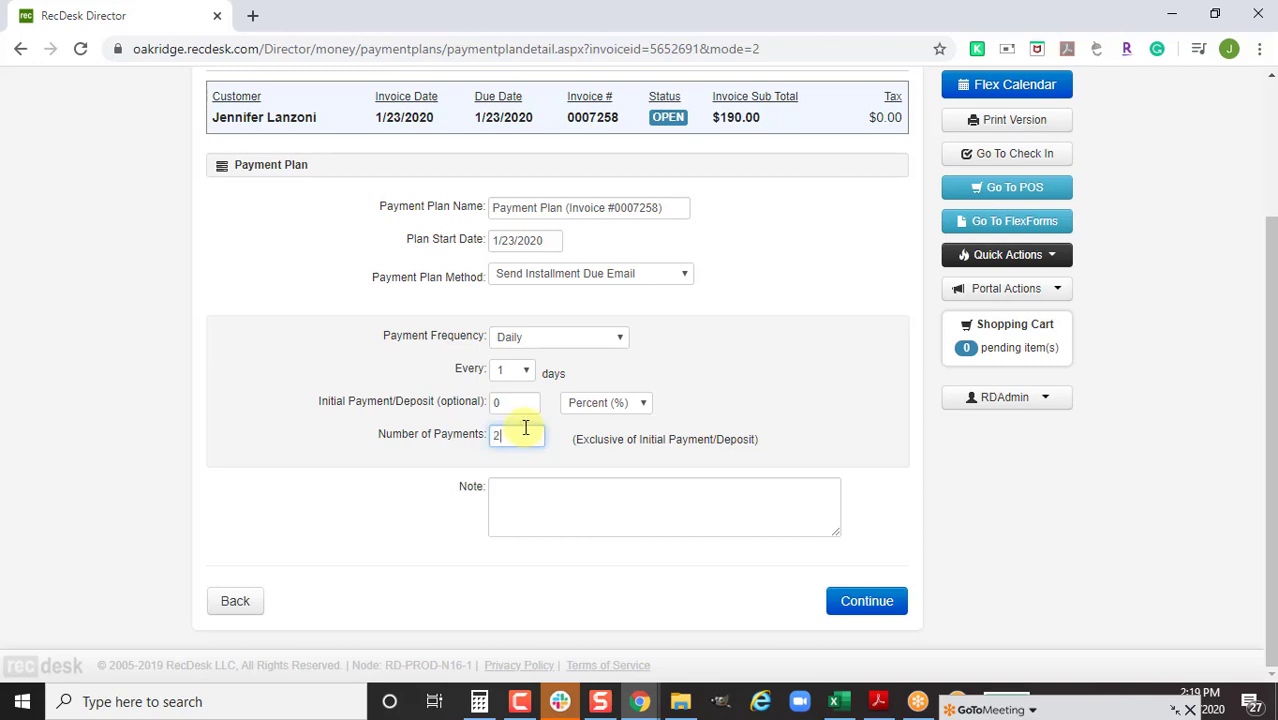
click(870, 600)
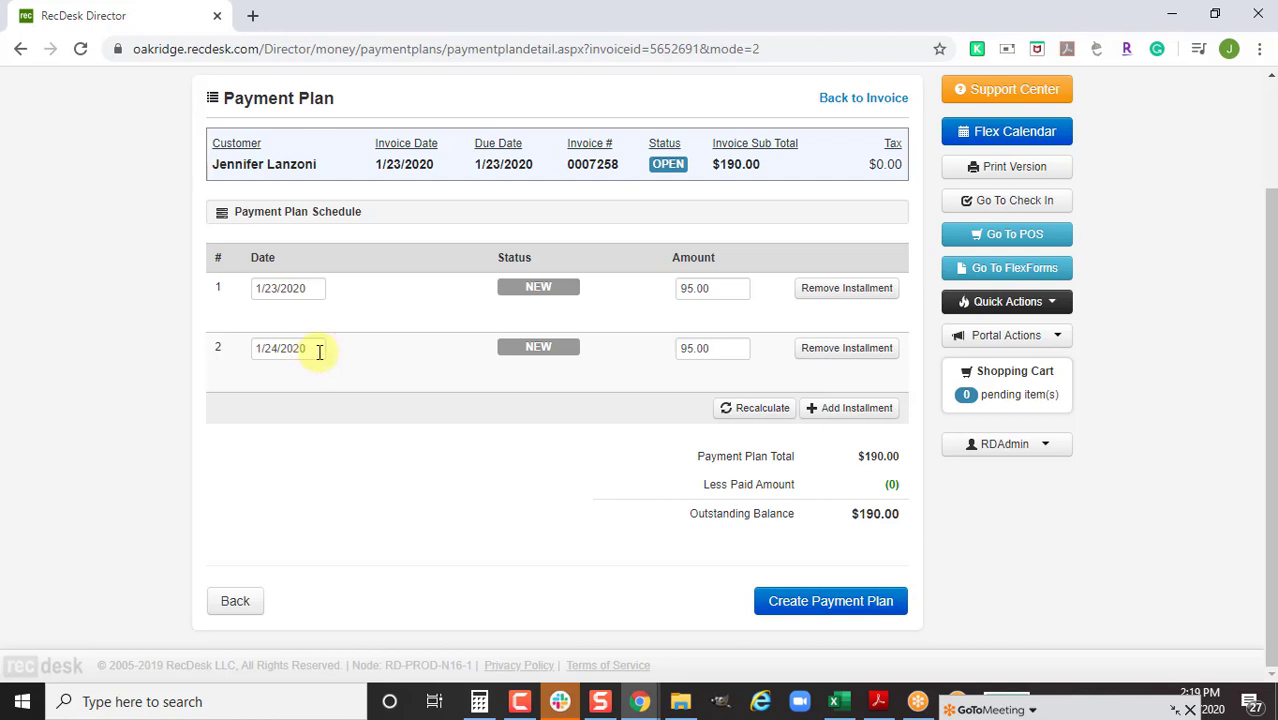
Move the second installment's due date to March 6, 2020
click(319, 351)
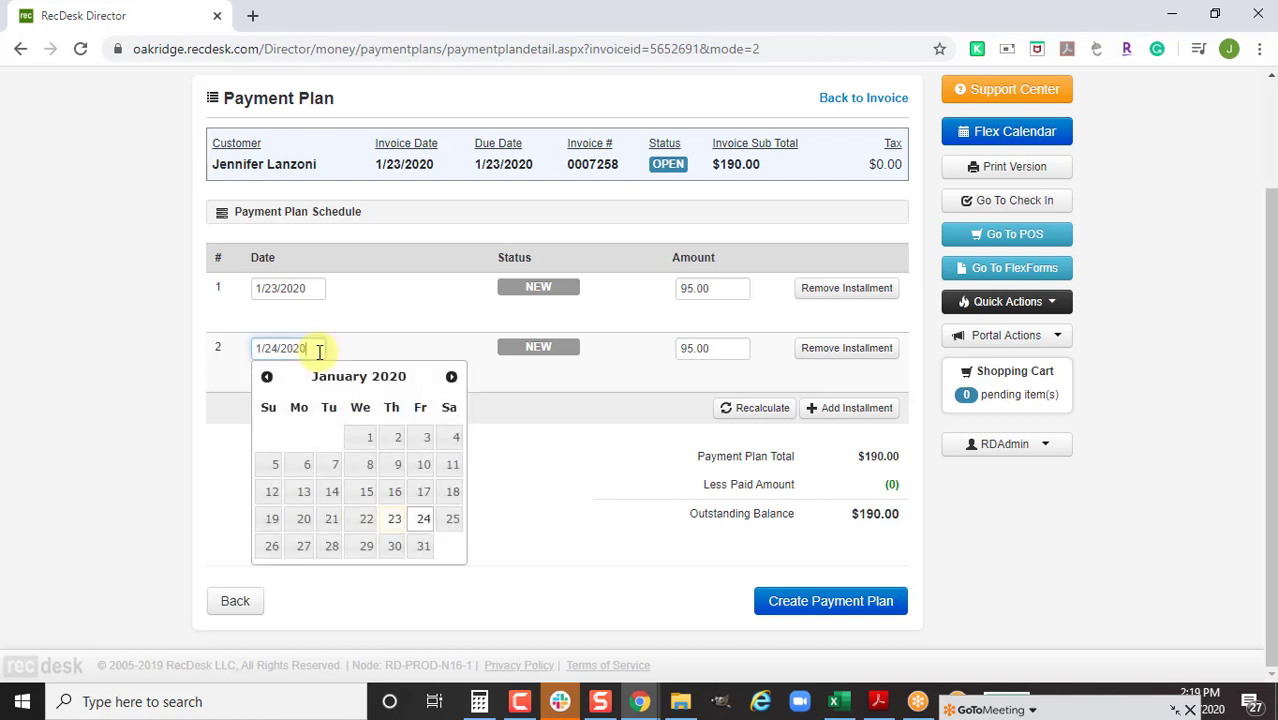
click(452, 378)
click(452, 378)
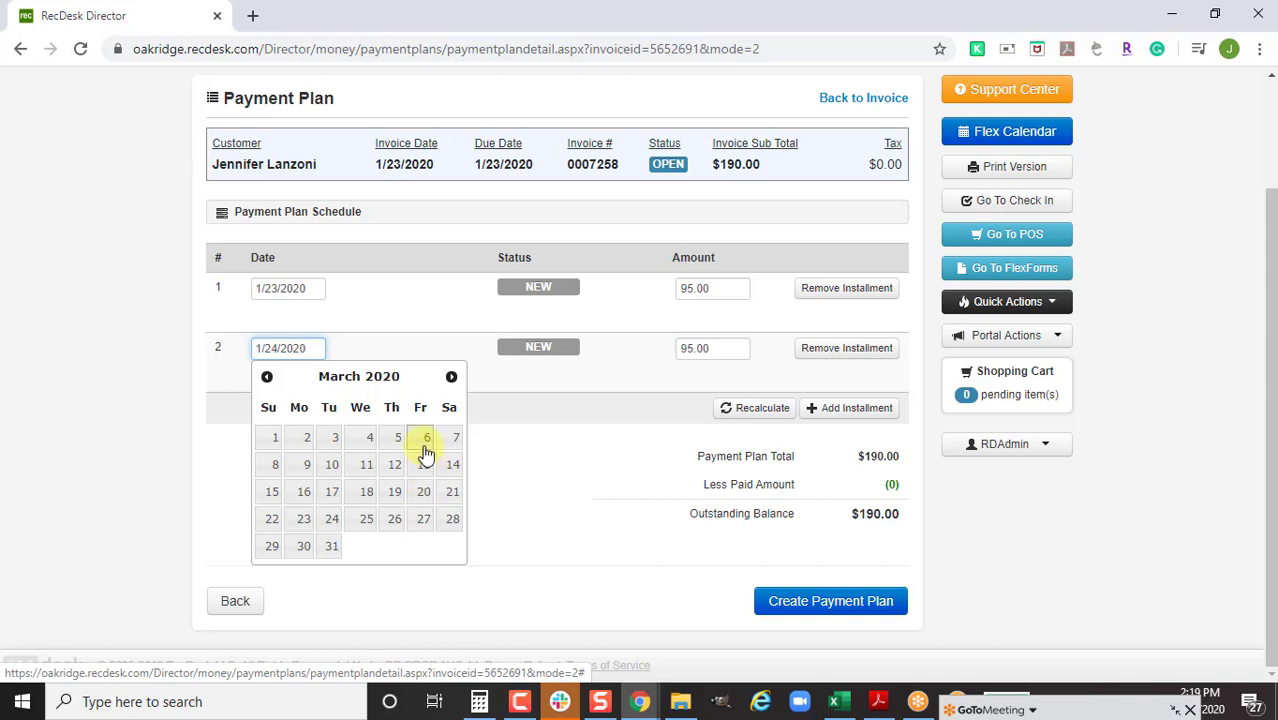
click(426, 440)
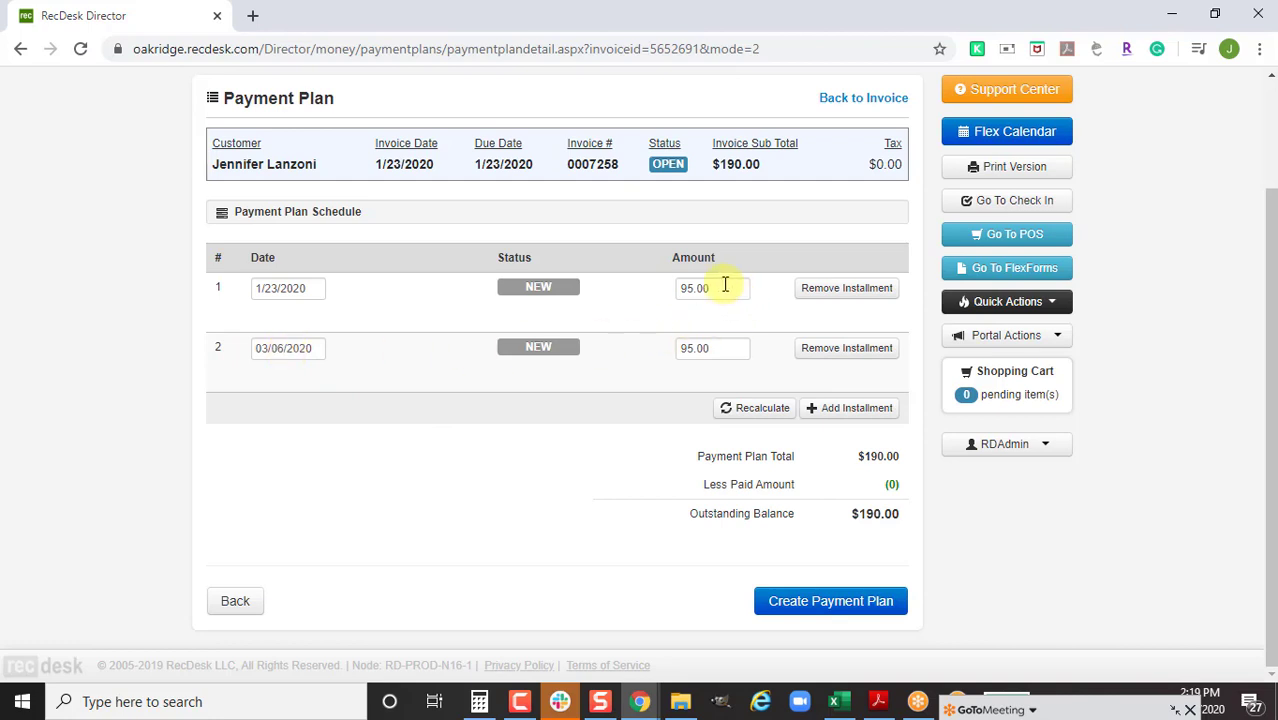
Set the installment amounts to 50 and 140 and save the payment plan
drag(720, 288, 630, 292)
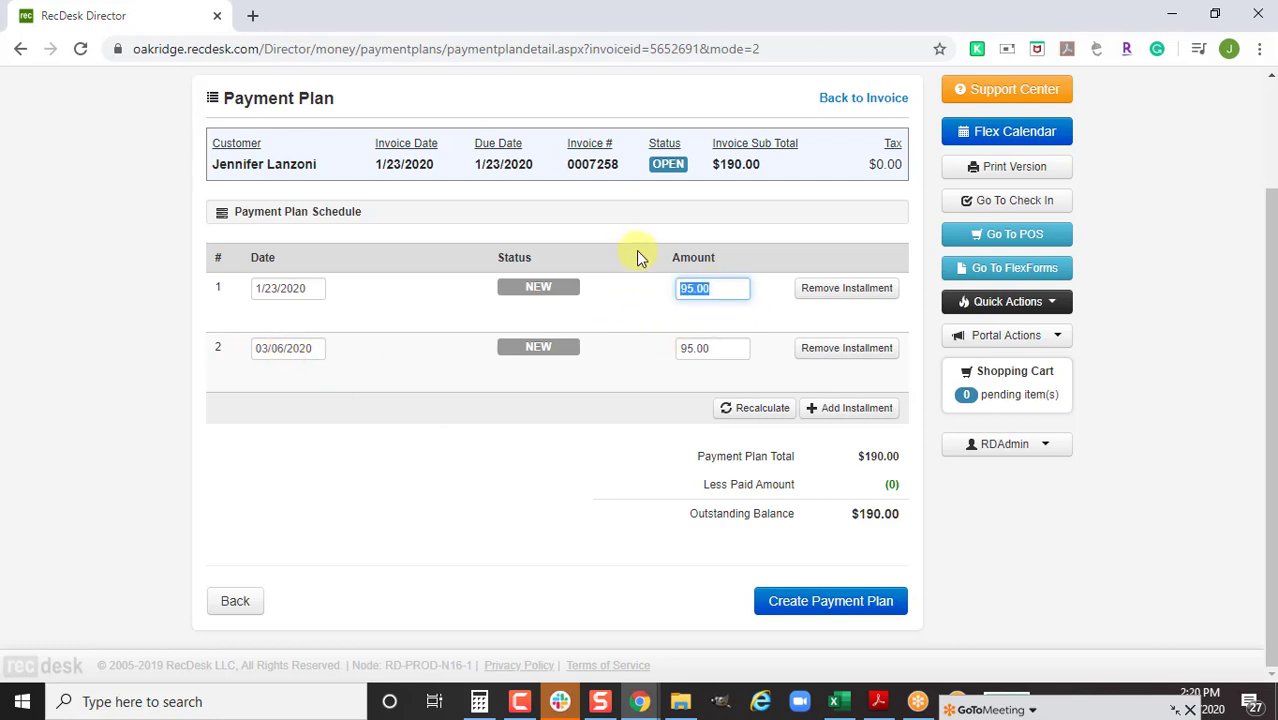
text(50)
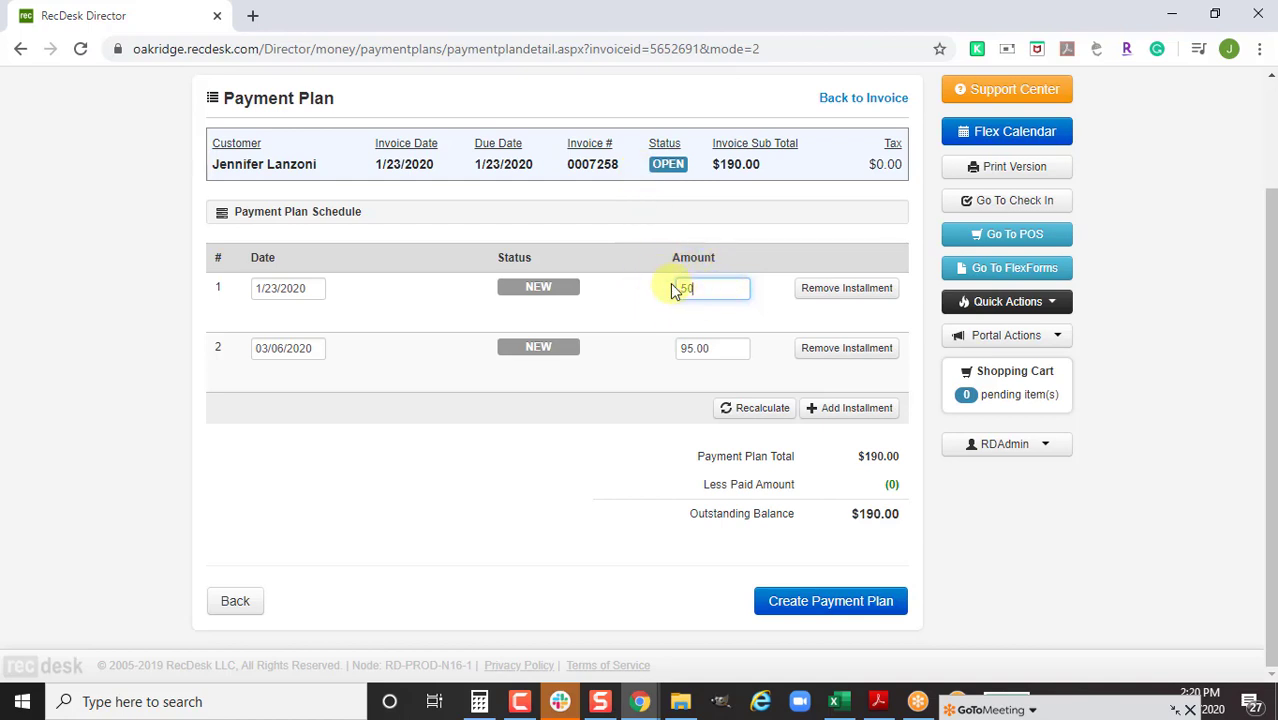
drag(722, 347, 685, 347)
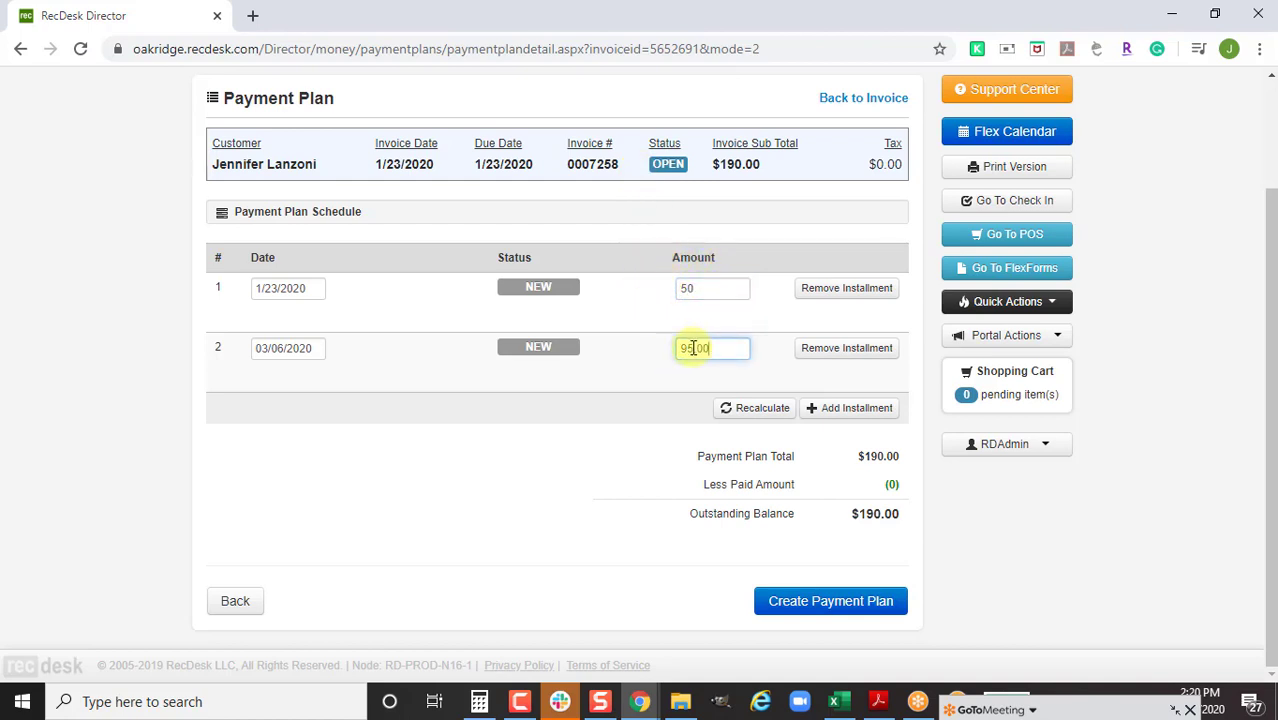
text(140)
click(782, 610)
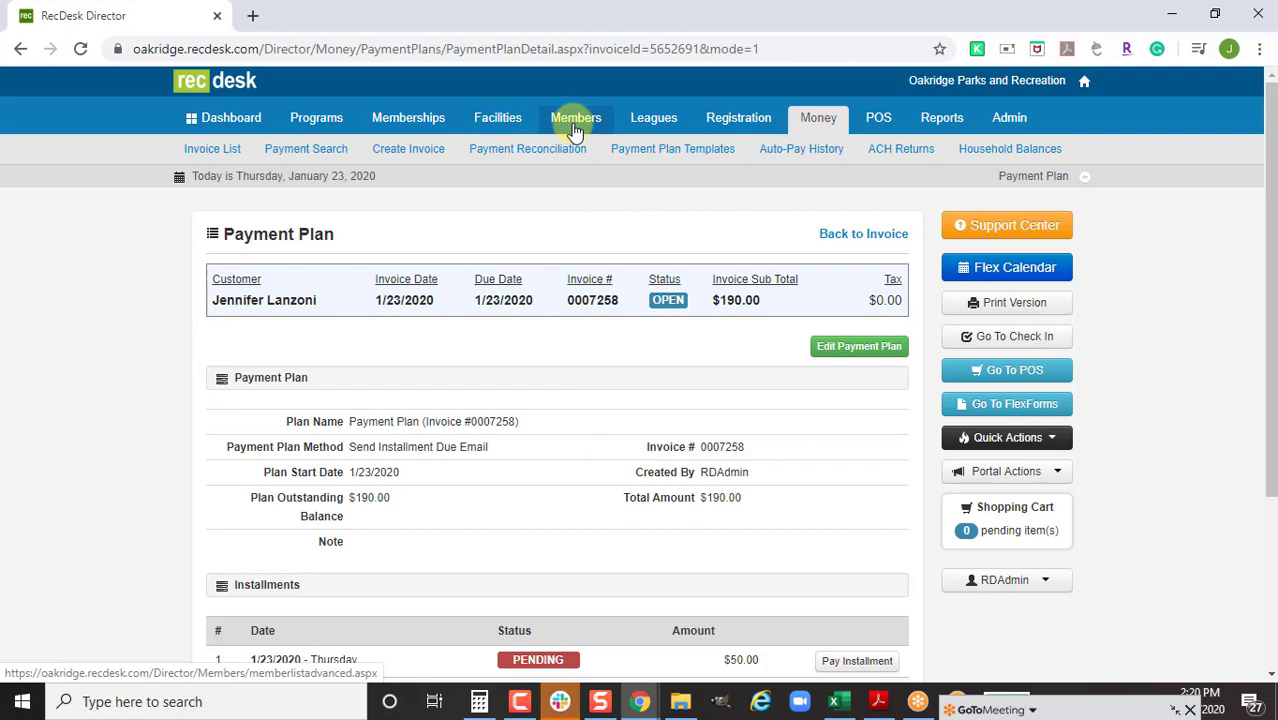
Return to invoice 0007258 and open the customer's household member record
click(888, 238)
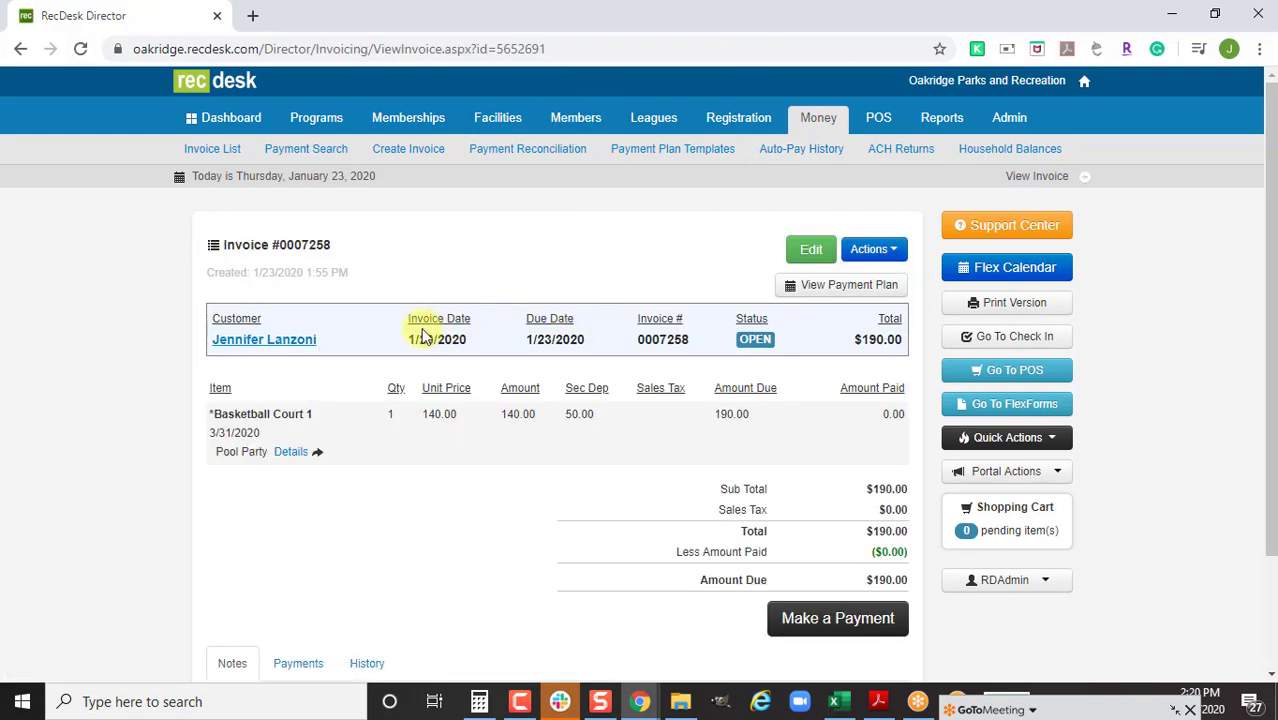
click(311, 342)
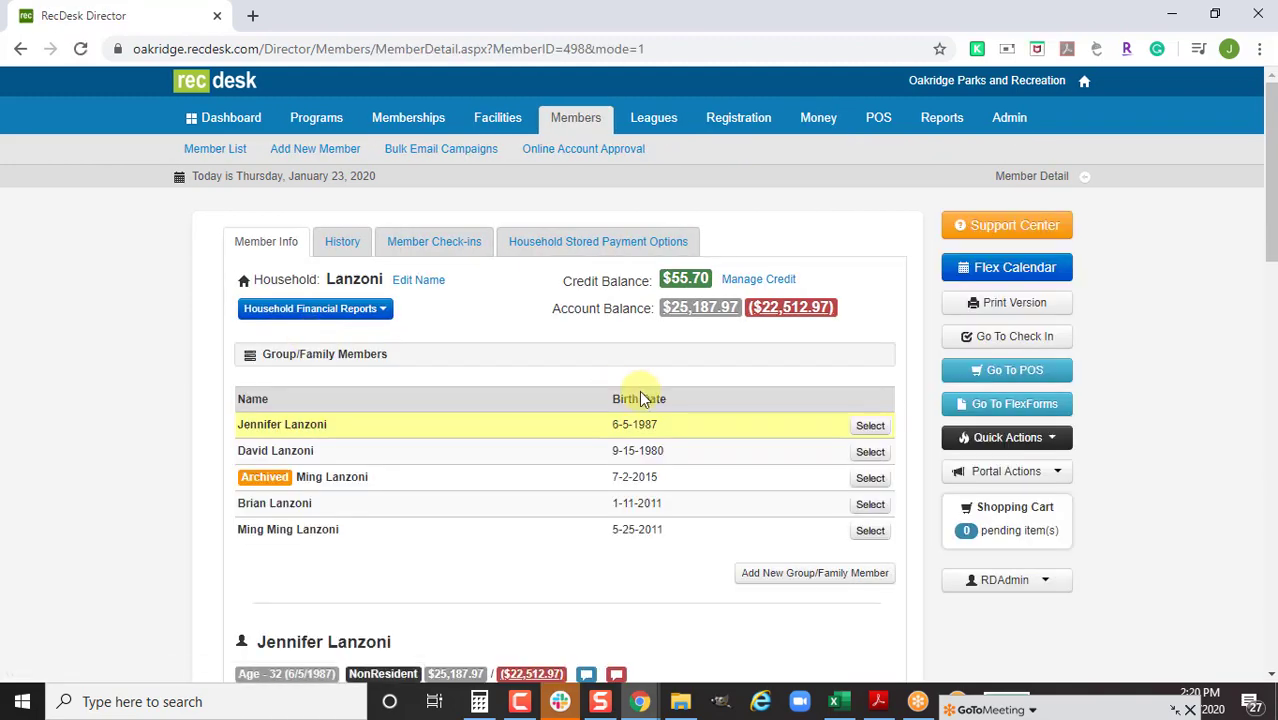
Add a household stored payment option for the invoice's customer with source type eCheck/ACH
click(602, 243)
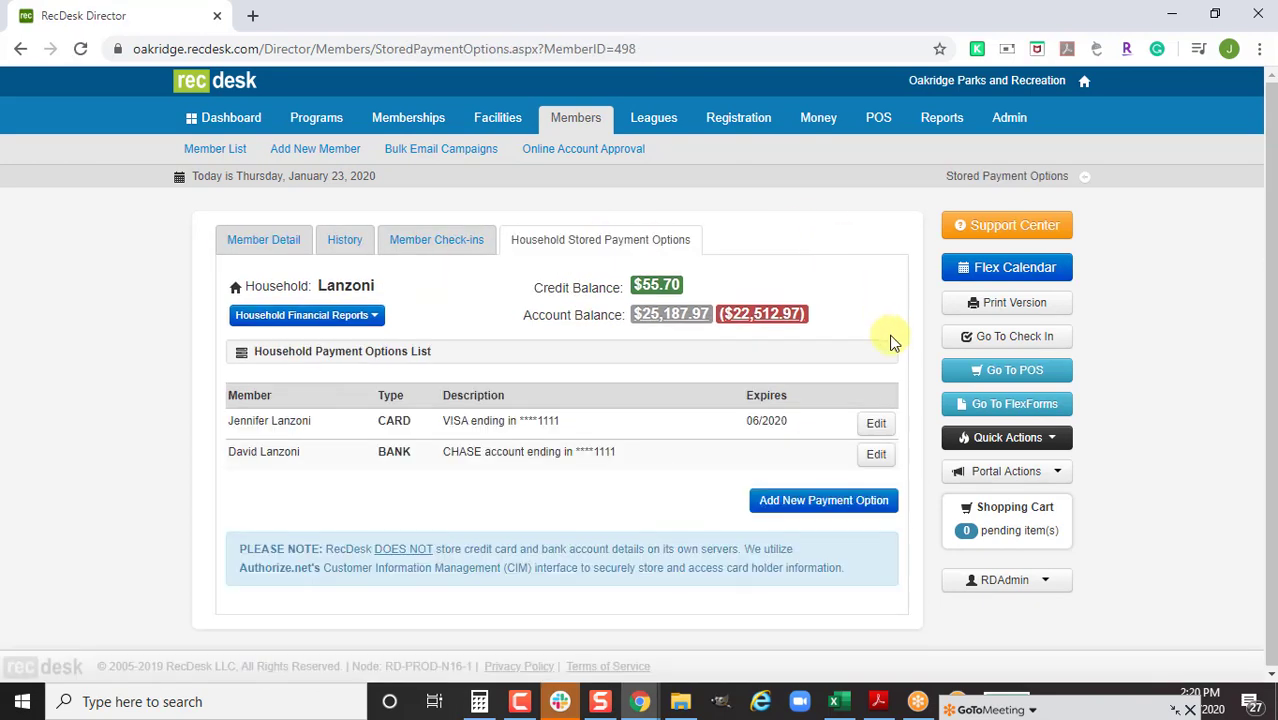
click(820, 503)
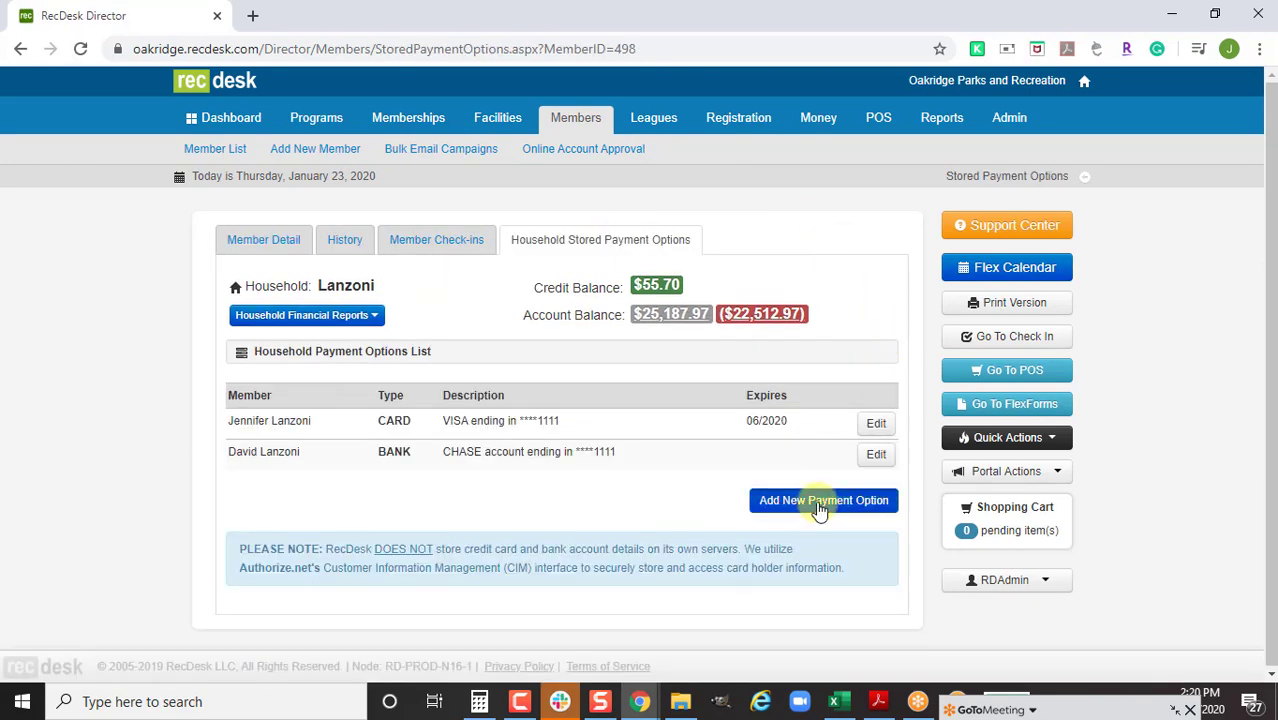
scroll(733, 511, up, 2)
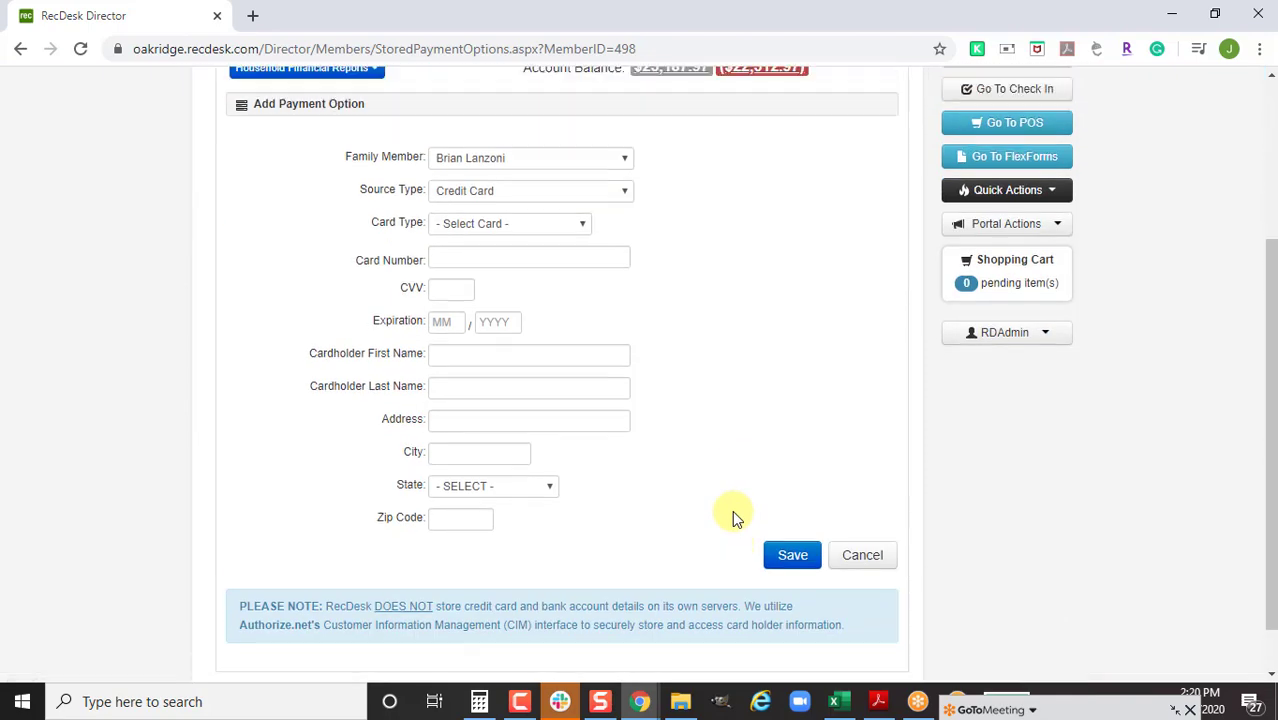
scroll(733, 511, down, 1)
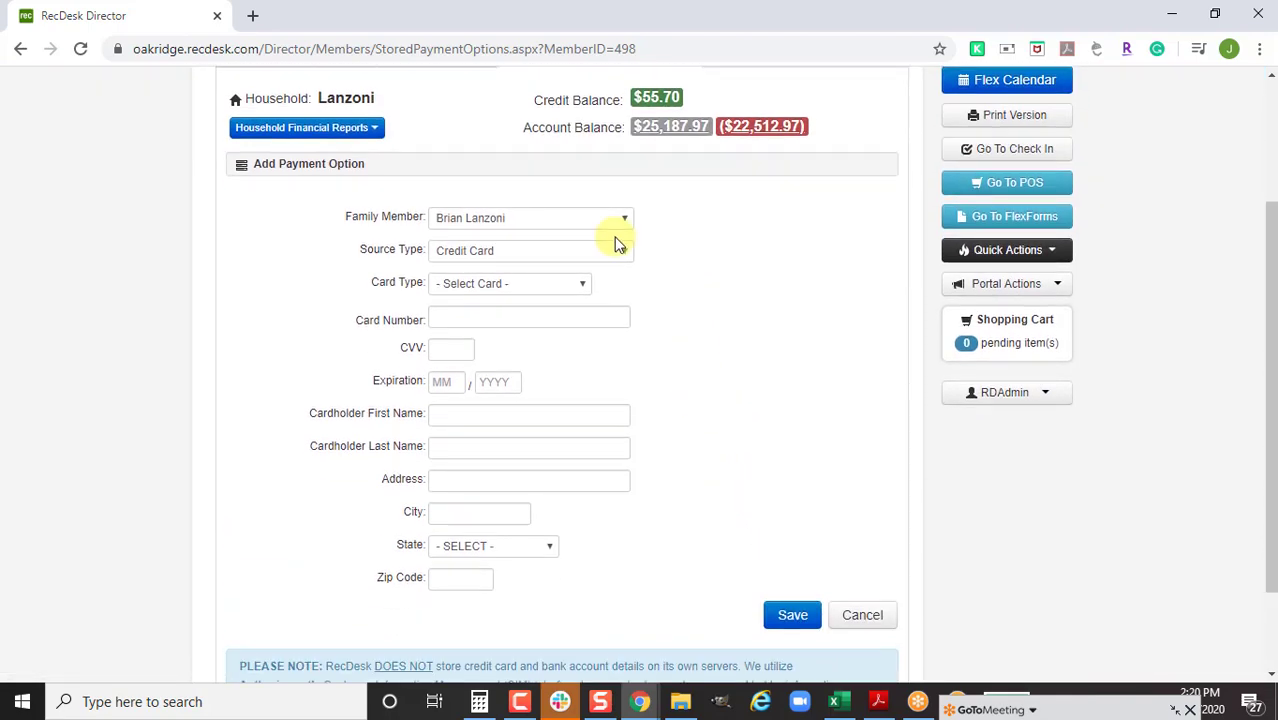
click(567, 220)
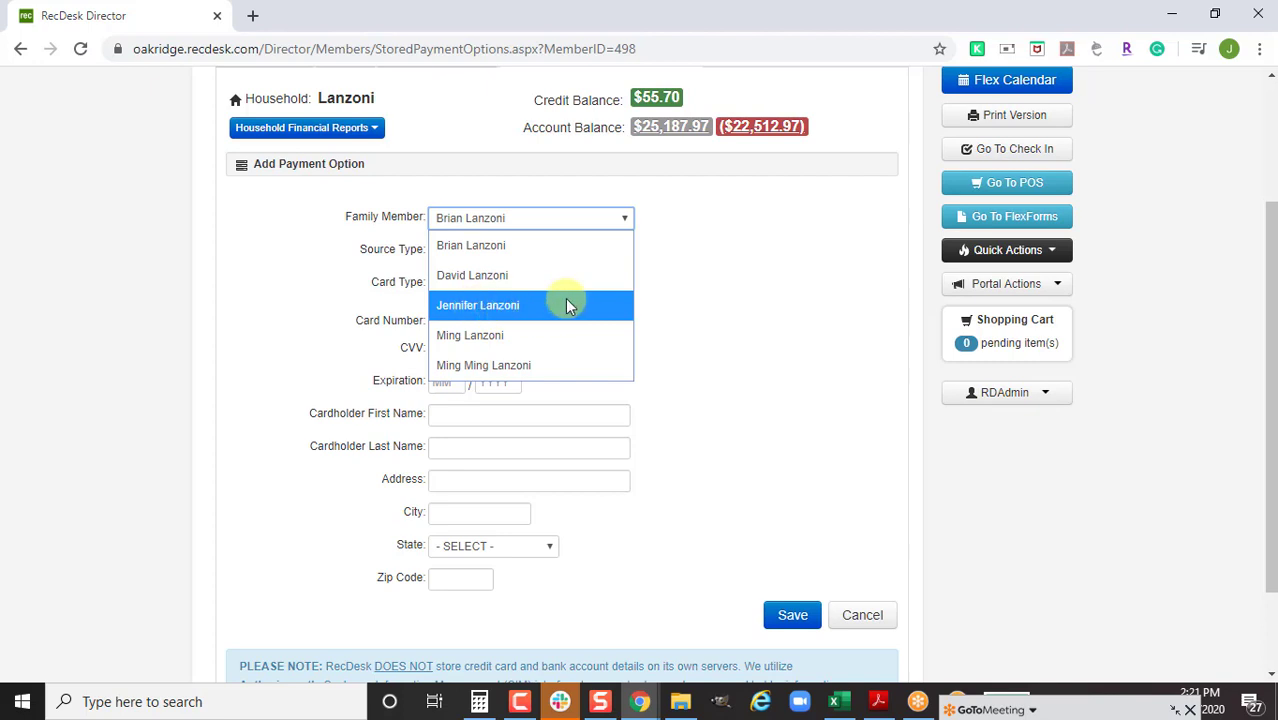
click(562, 302)
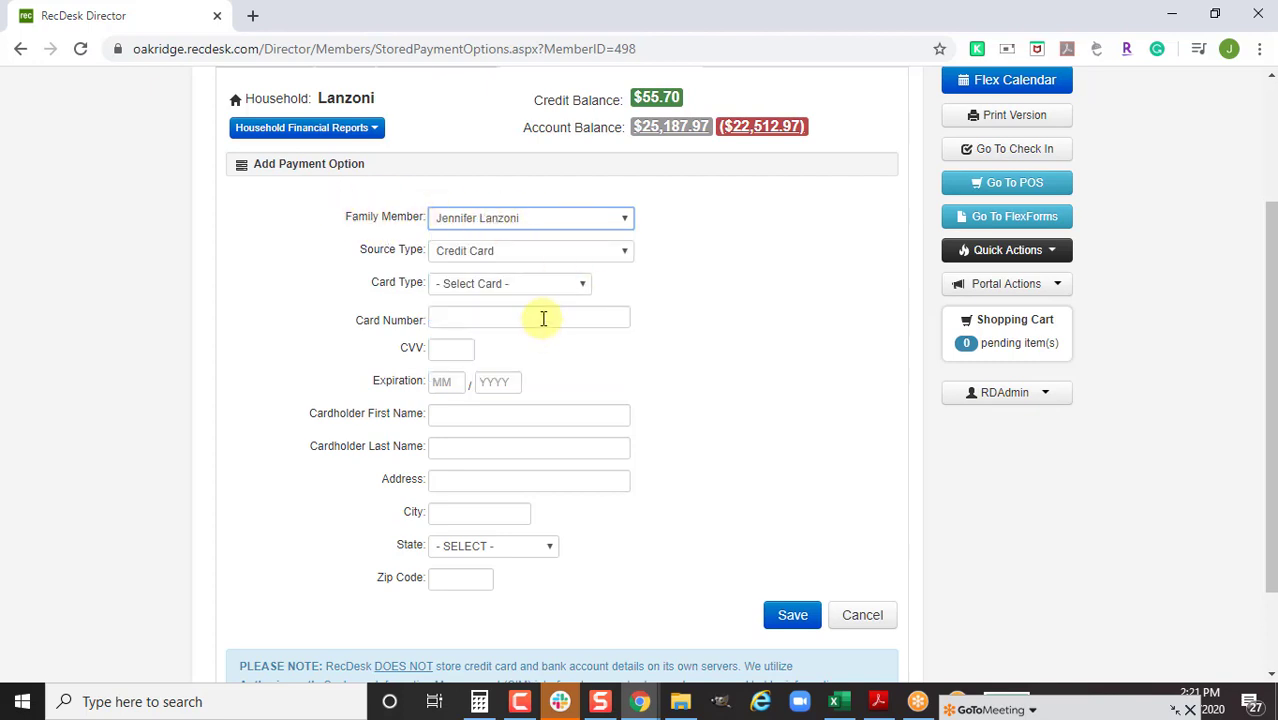
click(533, 262)
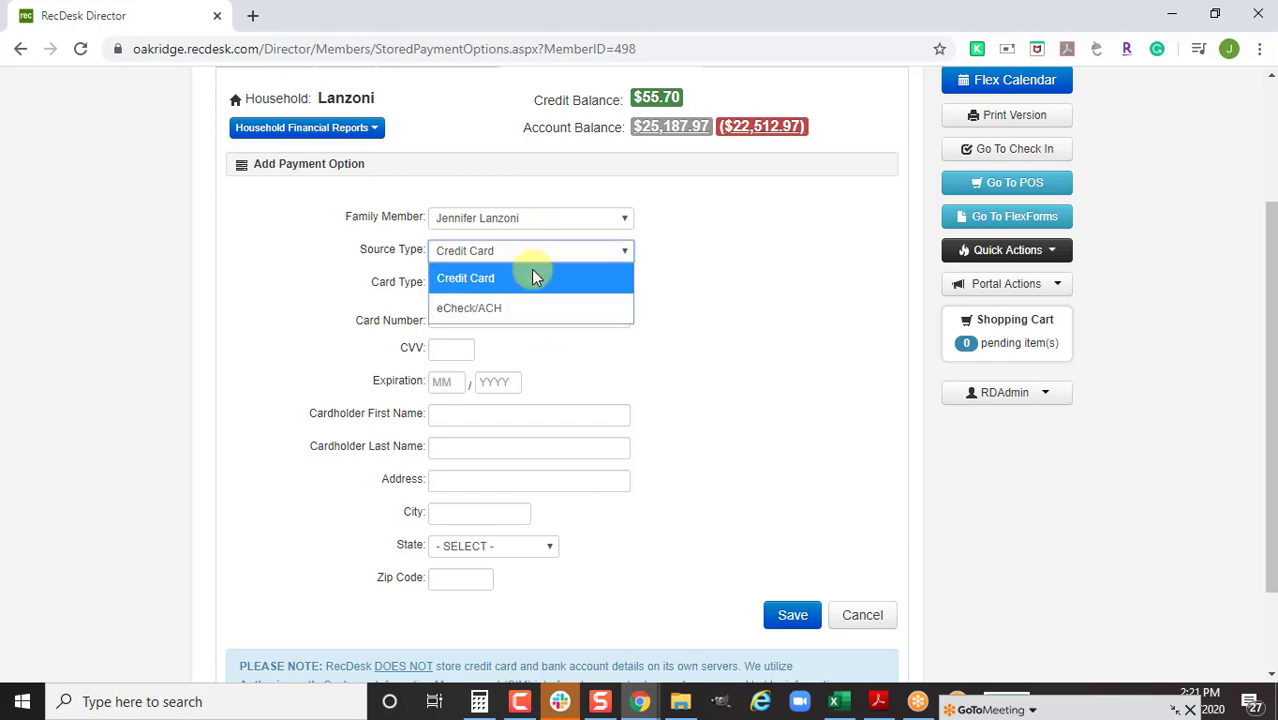
click(531, 306)
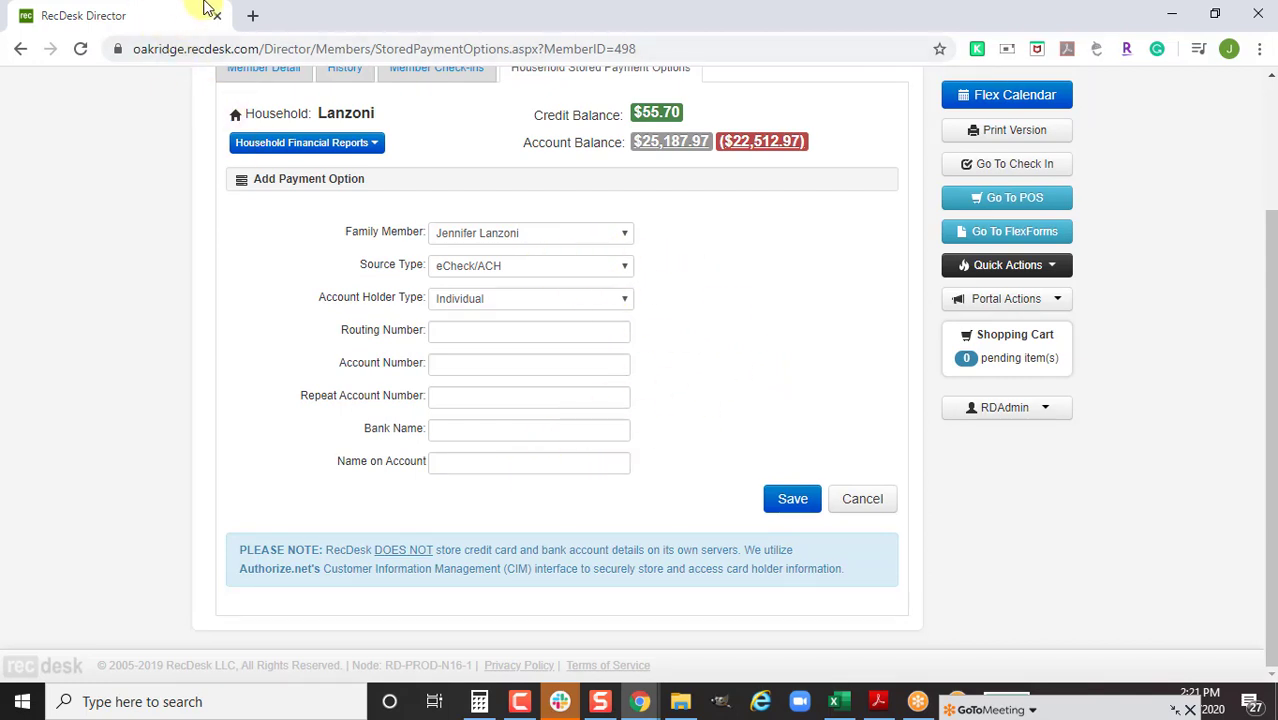
Load the City of Lapeer community site lapeerpr.recdesk.com in a new browser tab
click(254, 18)
text(lap)
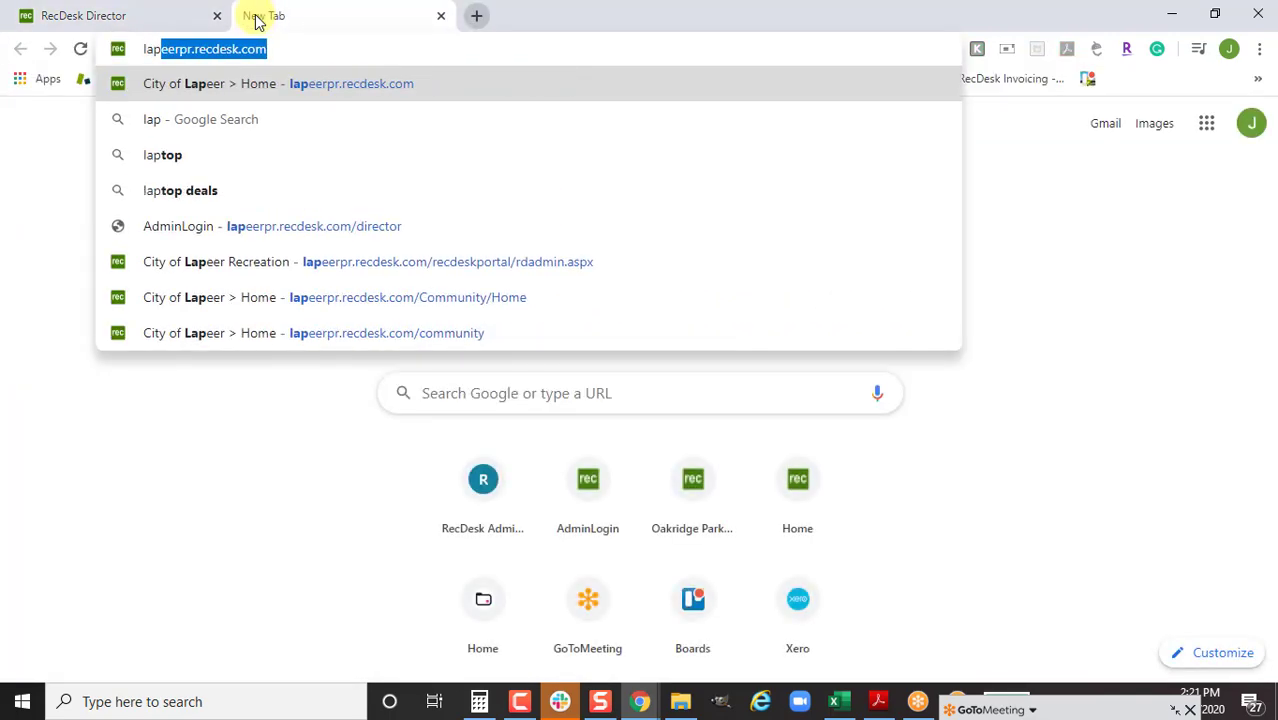
key(Return)
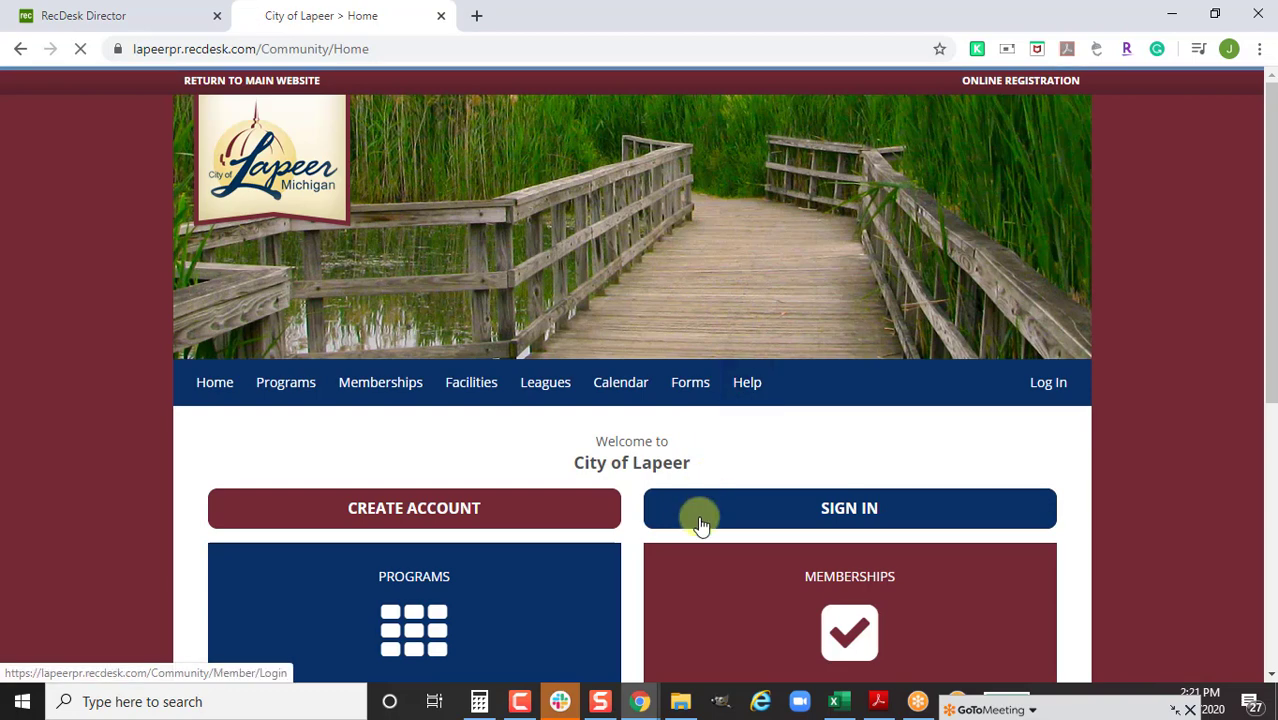
Sign in with the test member's username and password and view the profile page
click(700, 524)
text(rd)
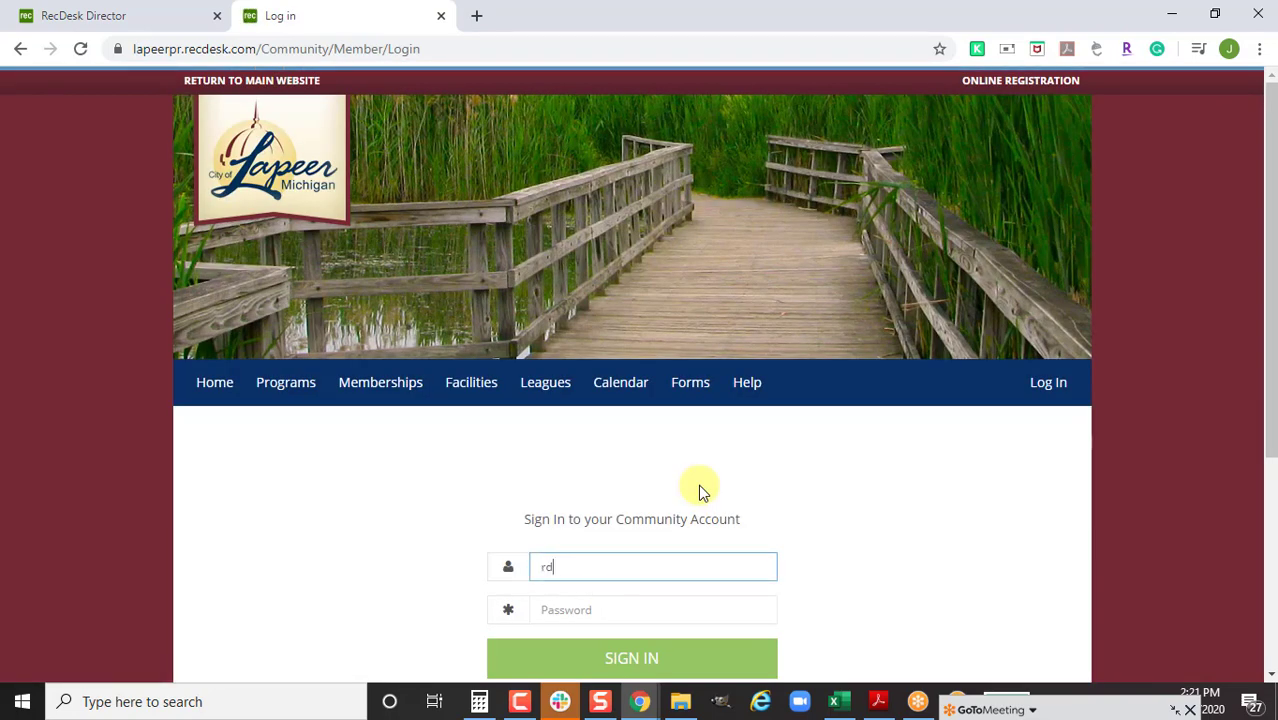
text(test)
key(Tab)
text(•••••••)
key(Return)
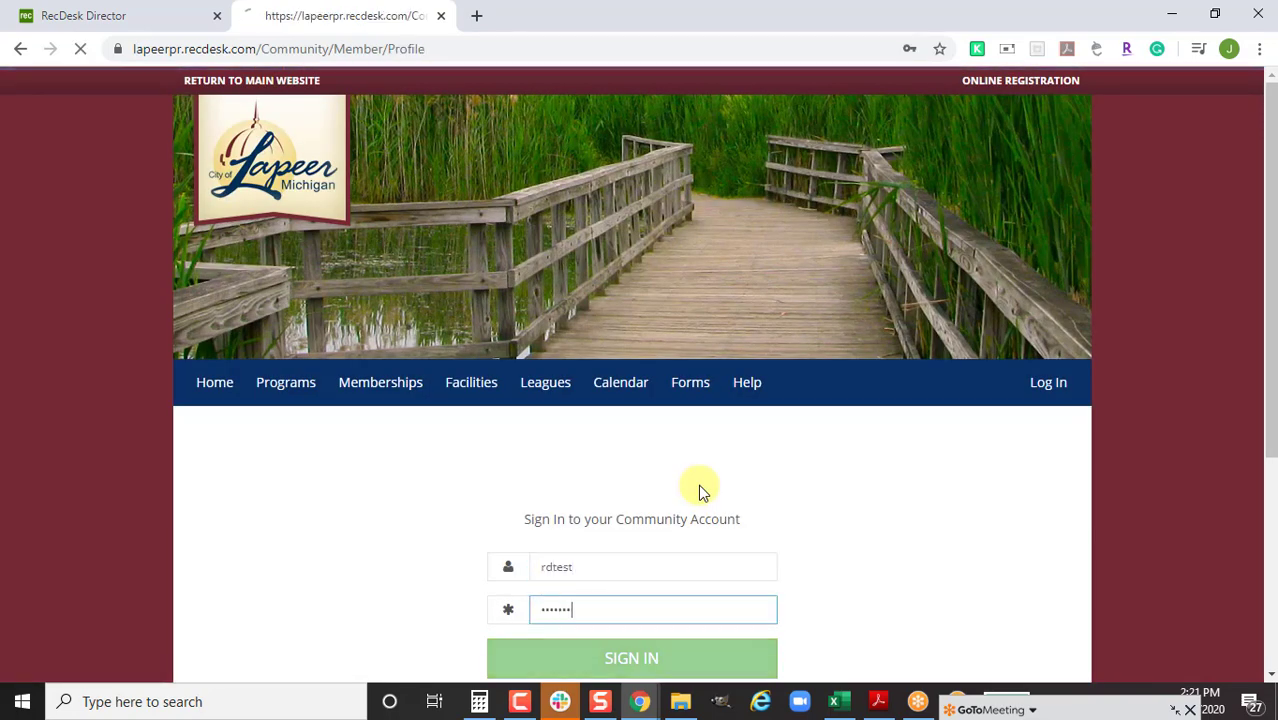
scroll(696, 485, down, 3)
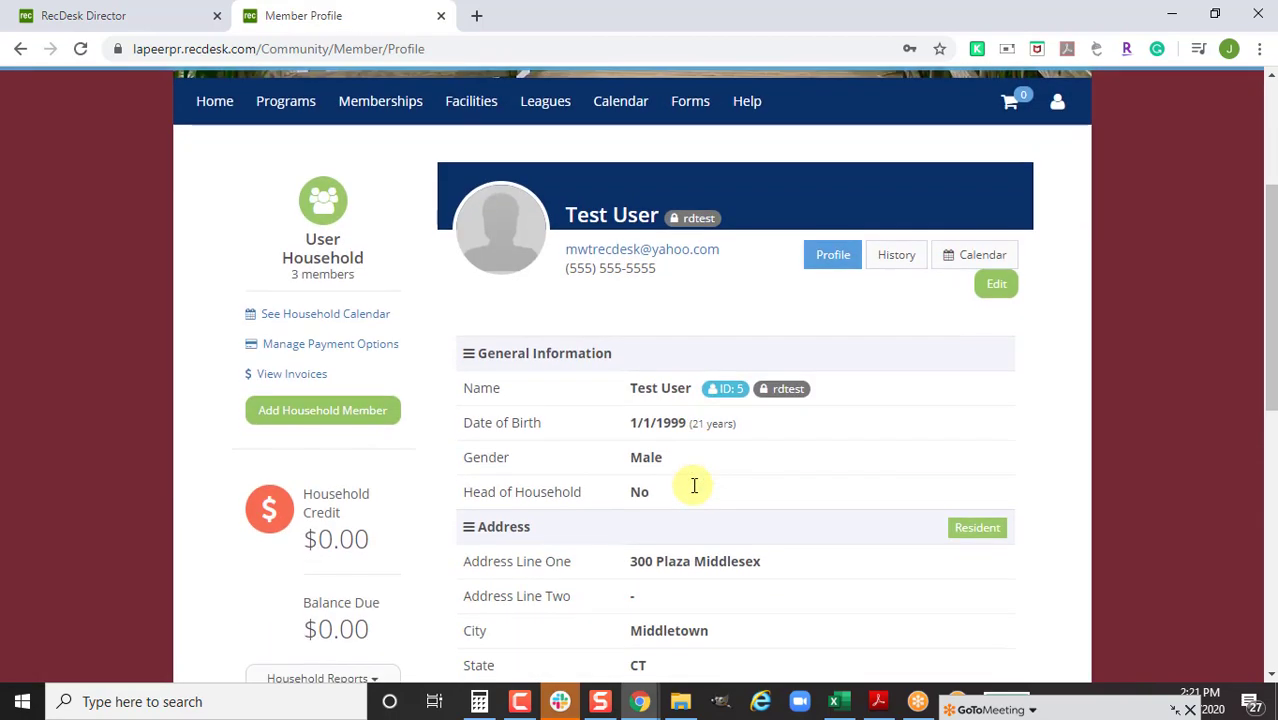
Start a new portal payment option and review the Source Type list, keeping Credit Card
click(350, 345)
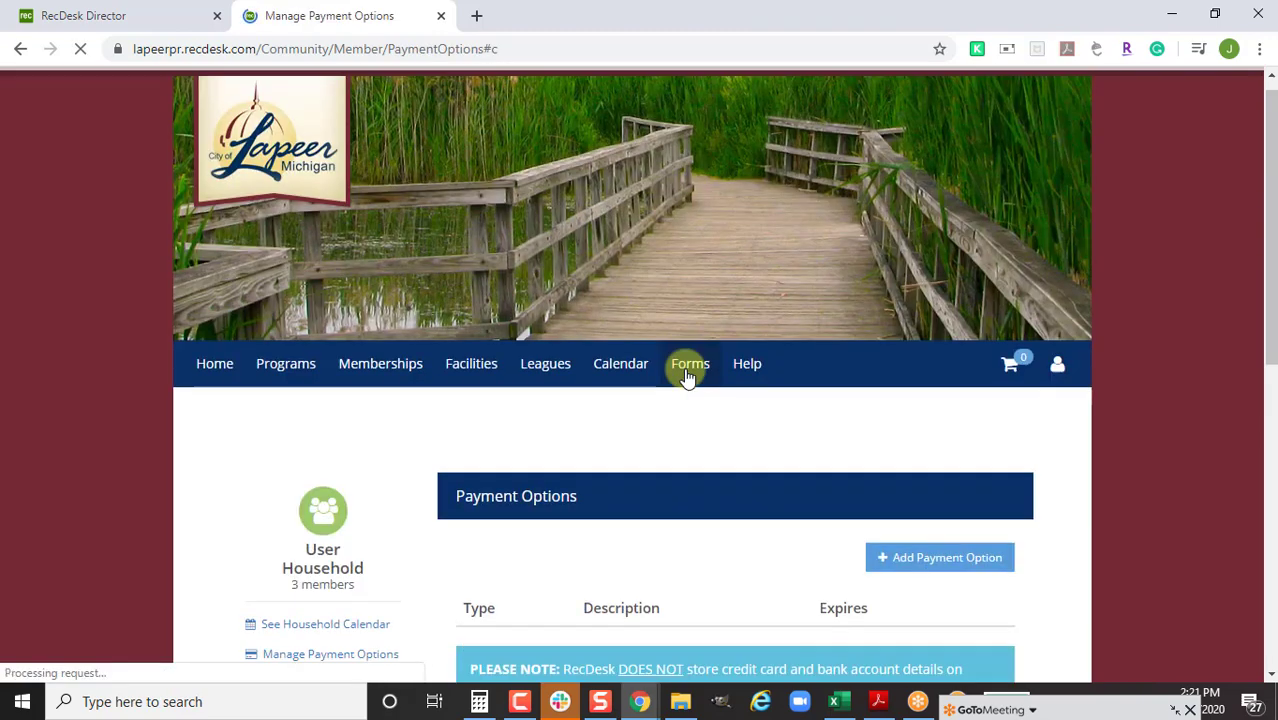
scroll(720, 370, down, 4)
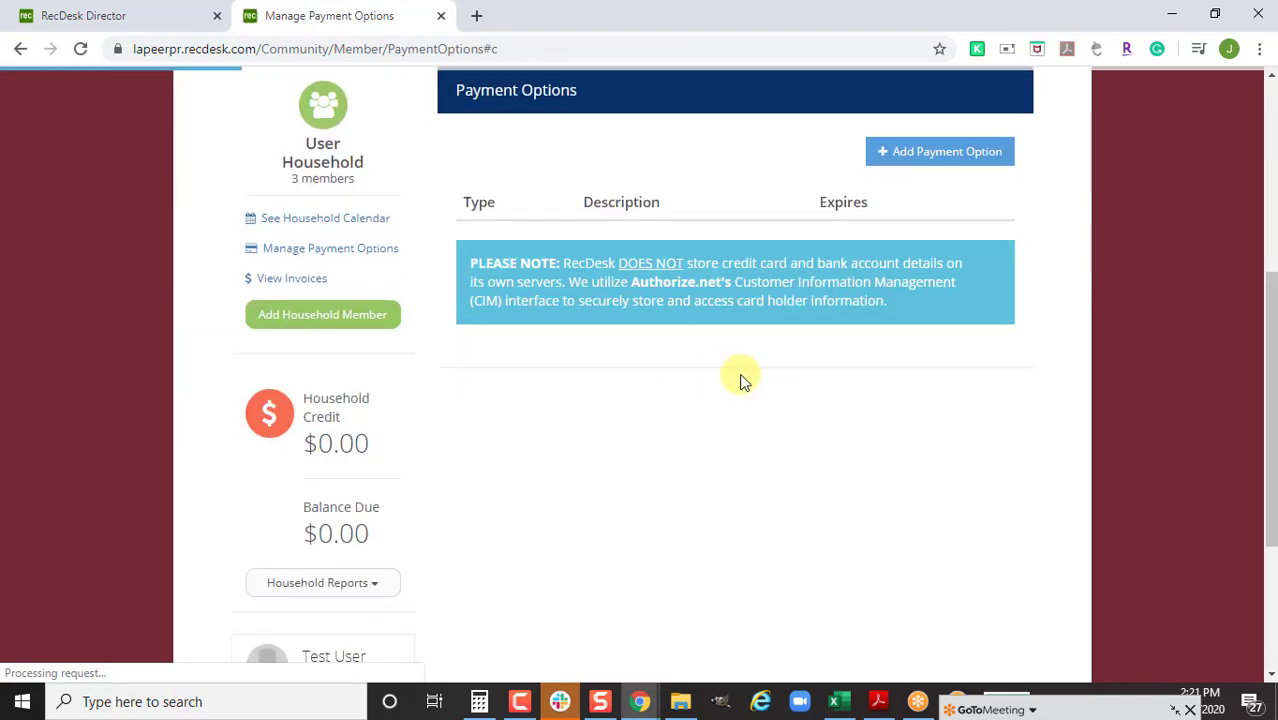
click(955, 163)
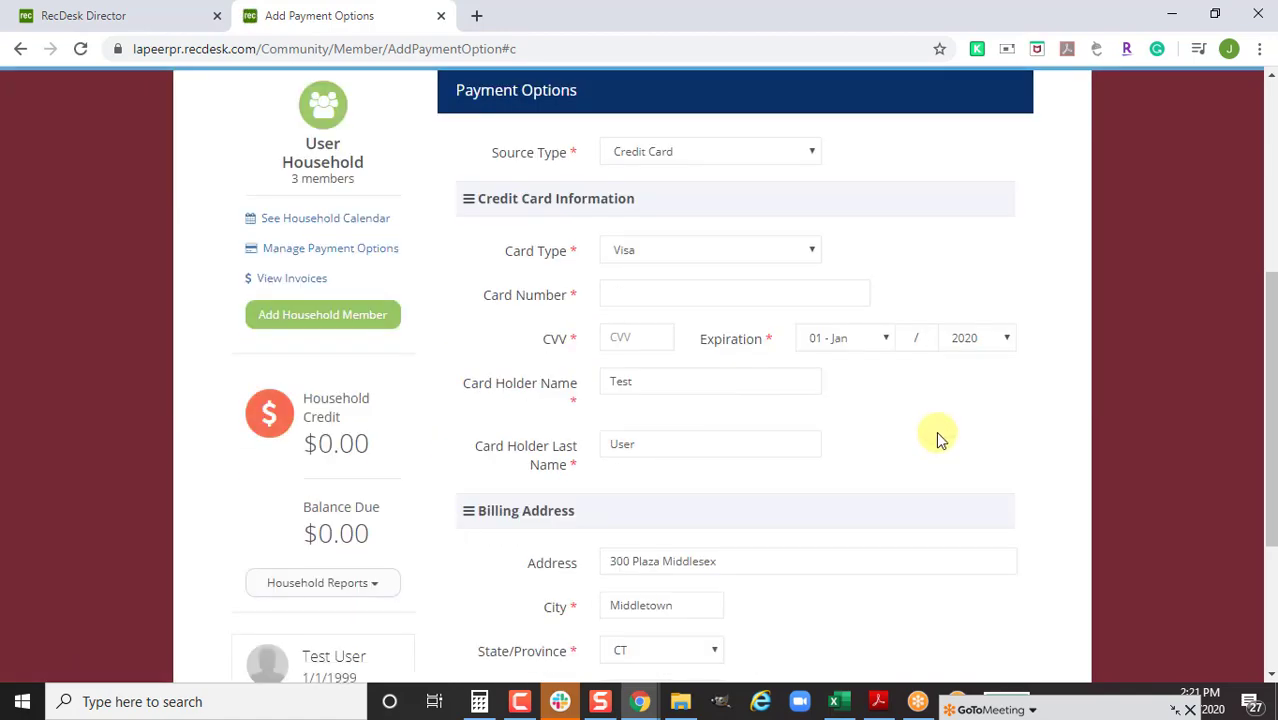
click(765, 155)
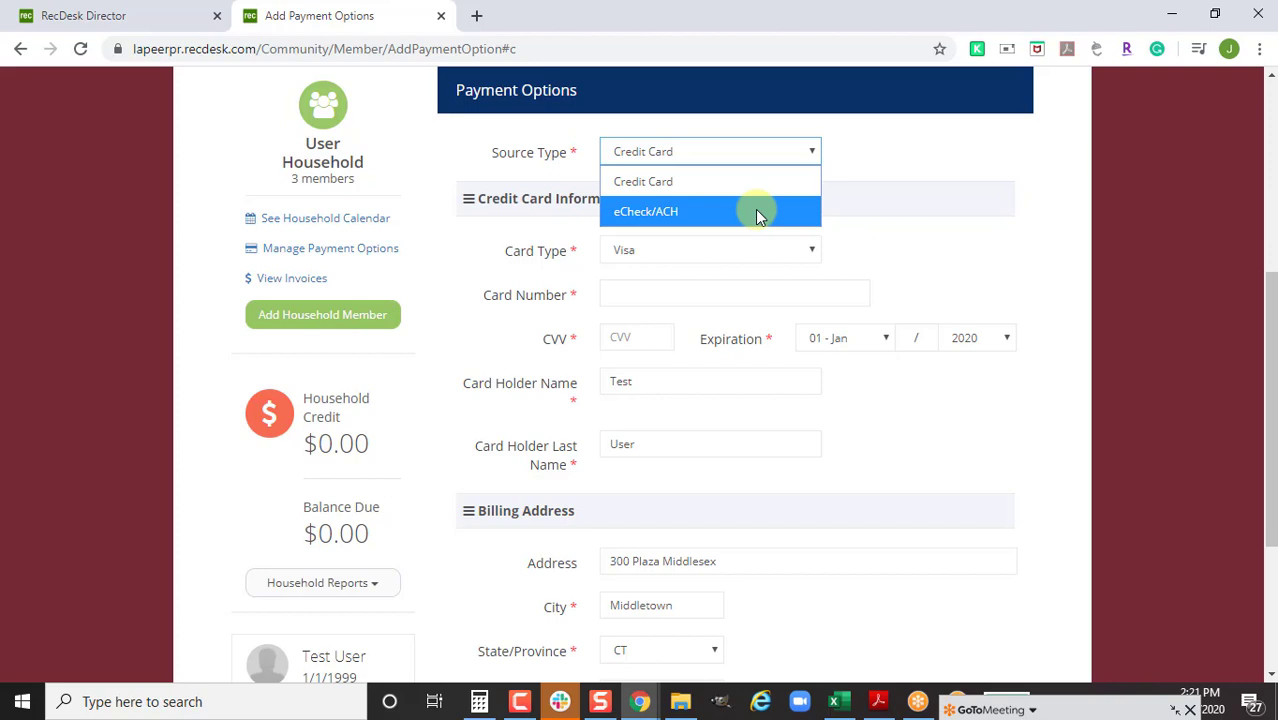
click(982, 264)
Cancel the unsaved payment option and close the community portal tab
scroll(736, 322, down, 2)
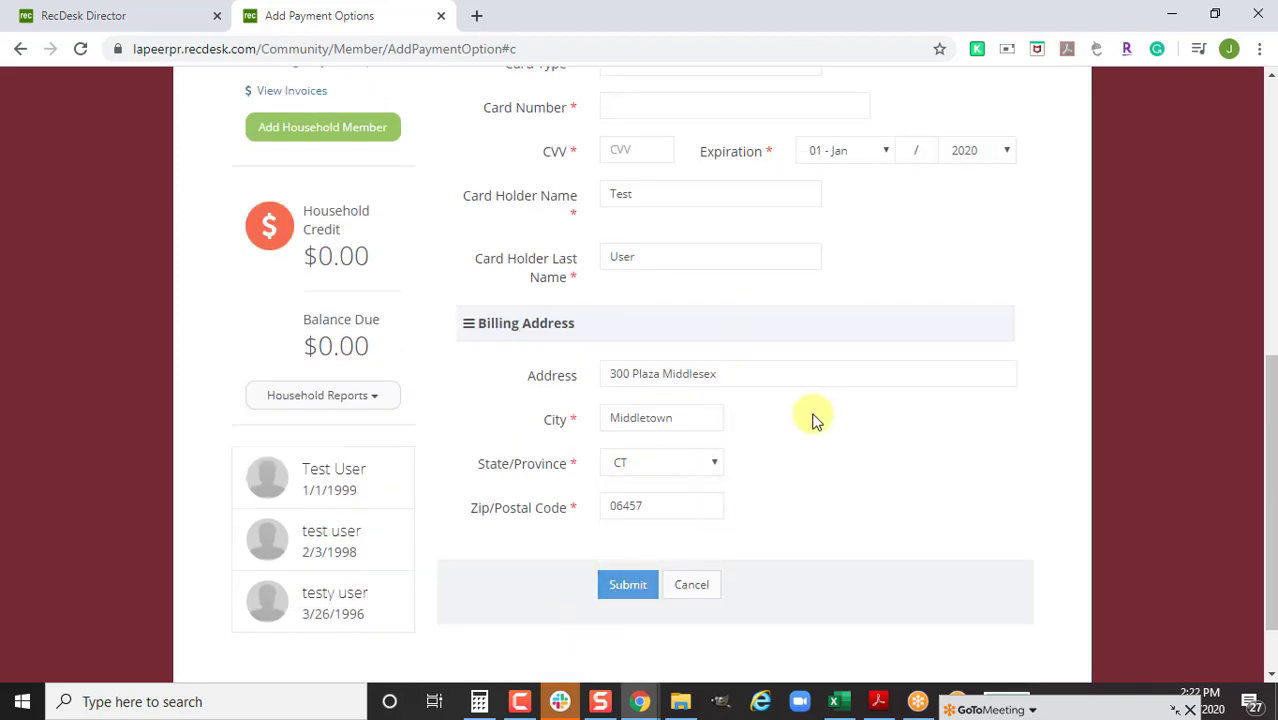
scroll(813, 420, up, 2)
scroll(806, 426, down, 2)
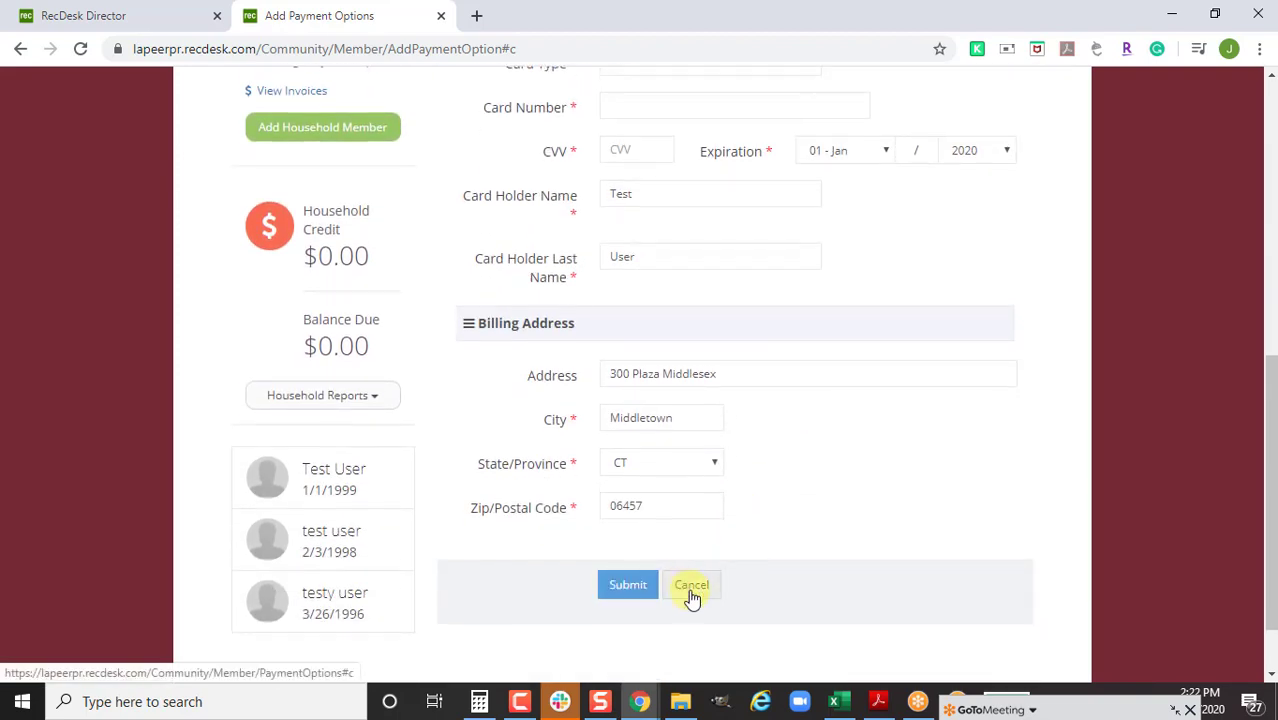
click(690, 590)
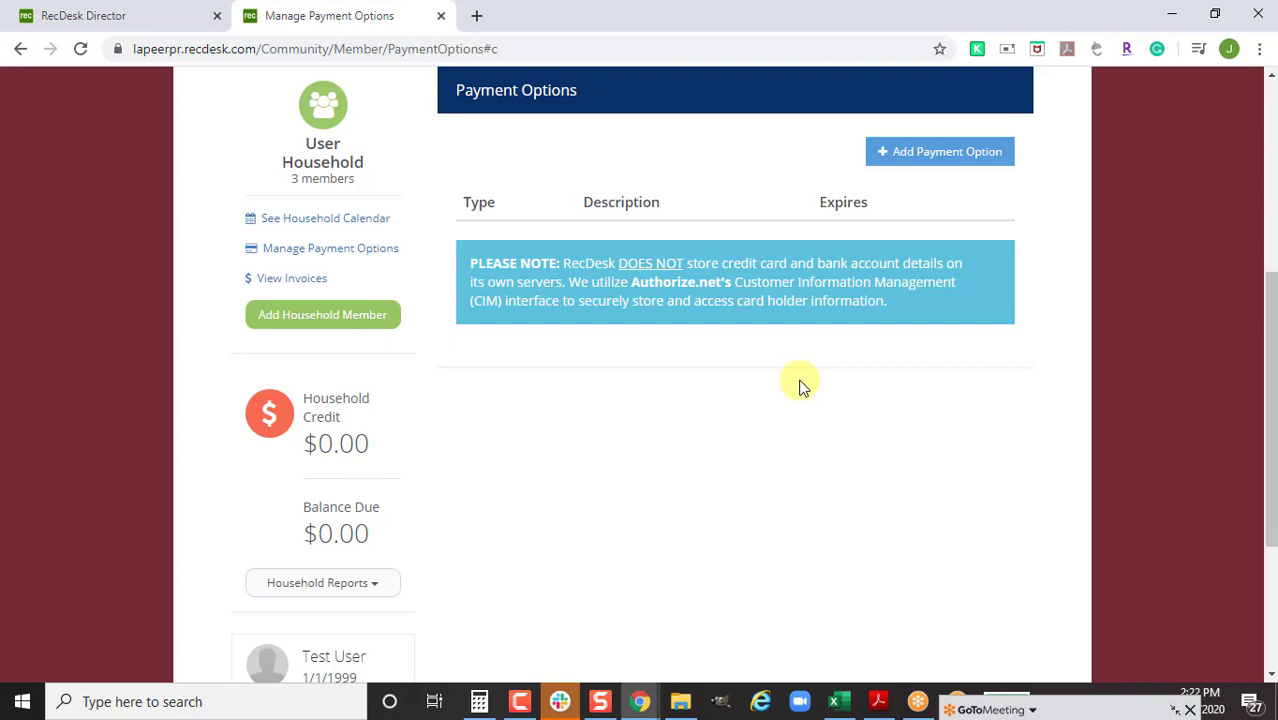
key(ctrl+w)
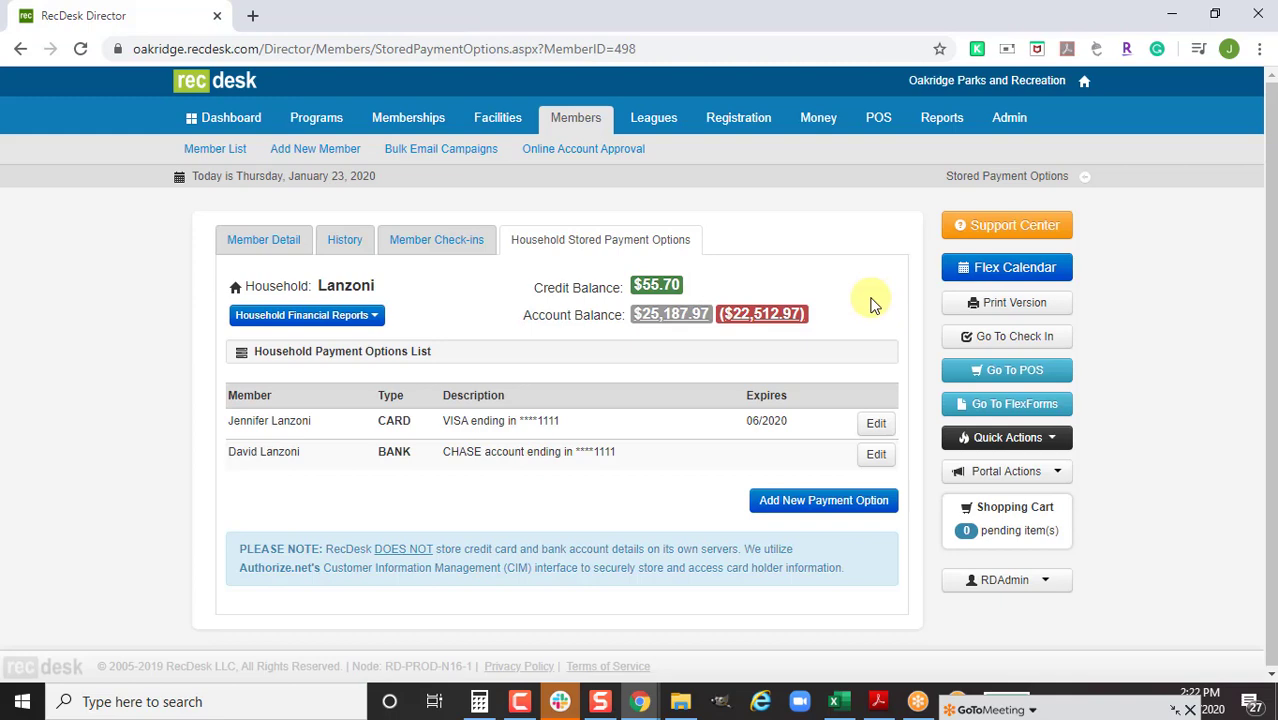